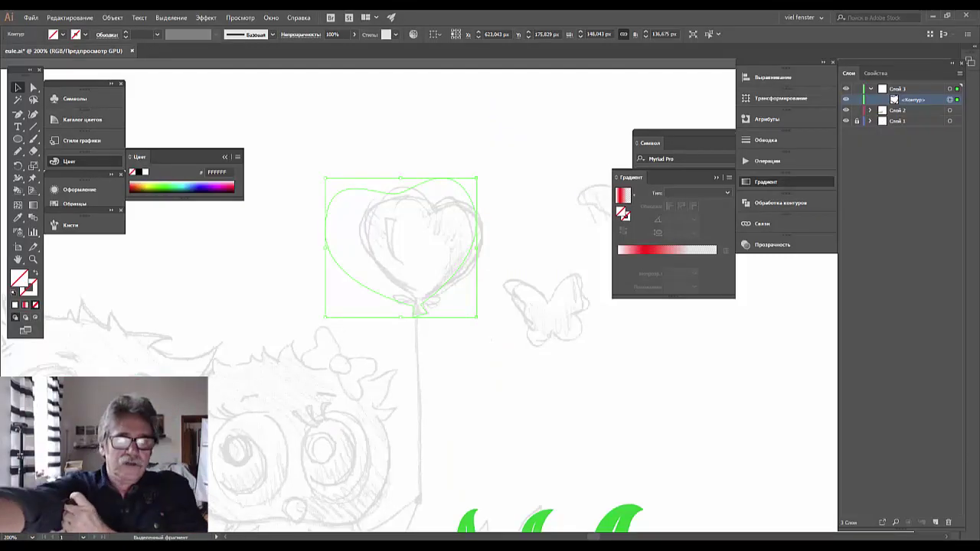
# Step: Zoom in to 400% and centre the heart balloon outline, then open the Object menu
pyautogui.hotkey('ctrl', '+')
pyautogui.hotkey('ctrl', '+')
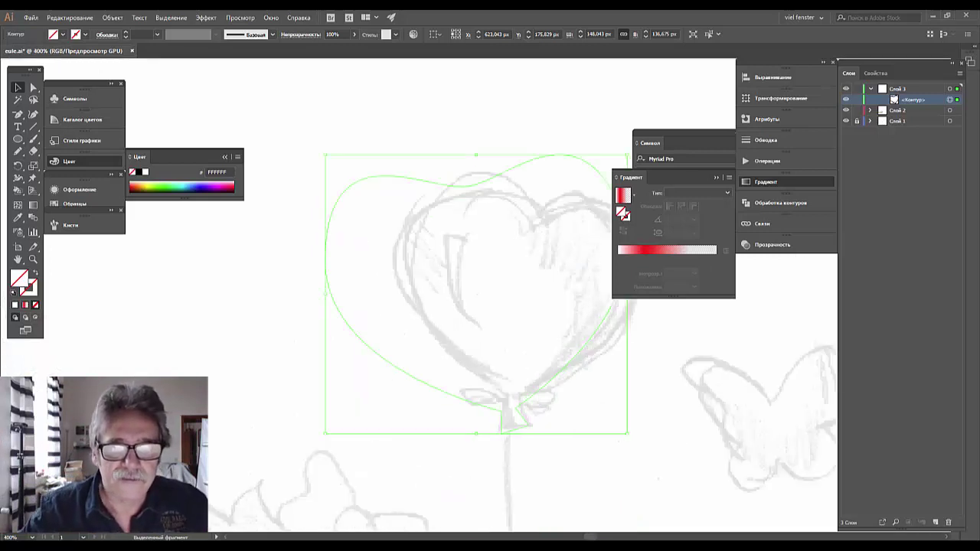
pyautogui.moveTo(427, 449); pyautogui.dragTo(308, 446)
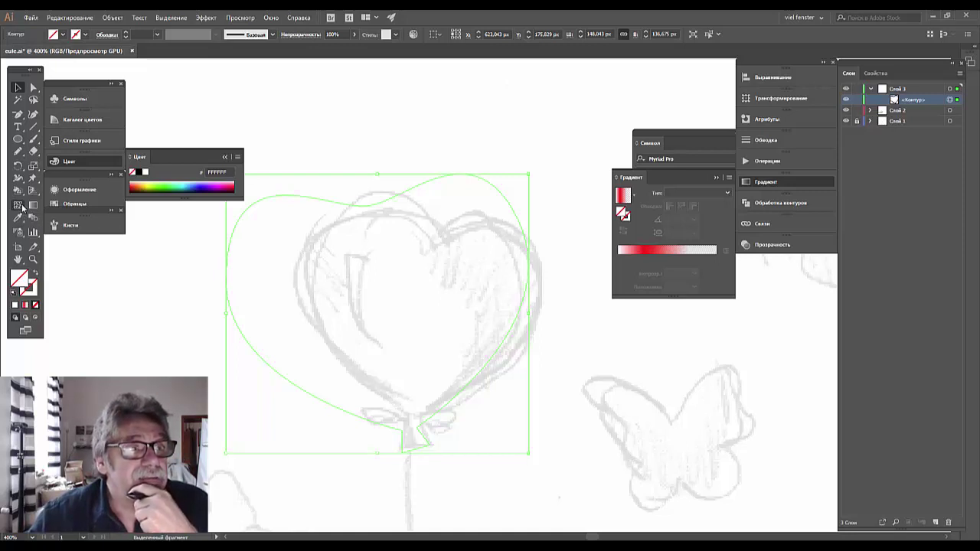
pyautogui.click(112, 18)
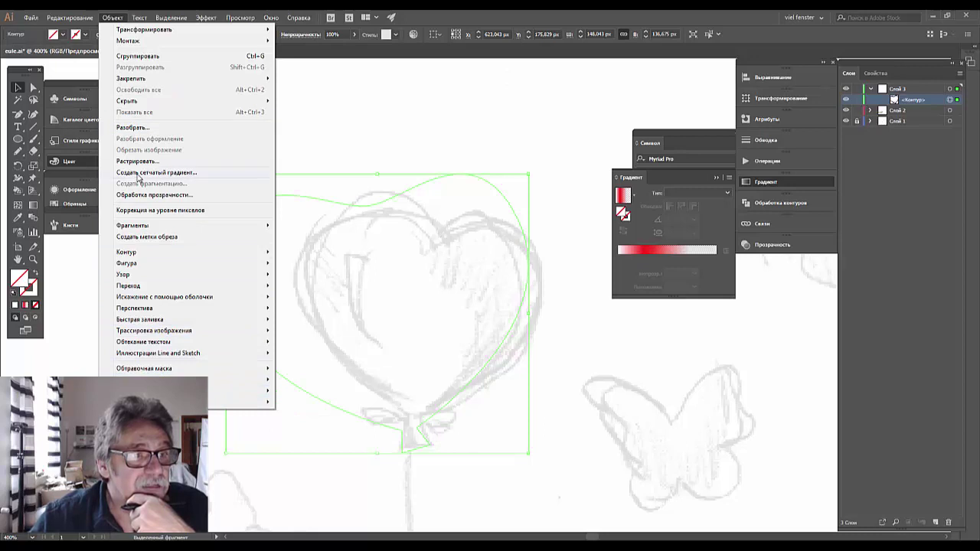
# Step: Fill the heart balloon shape with solid bright red EF0A0A
pyautogui.click(138, 174)
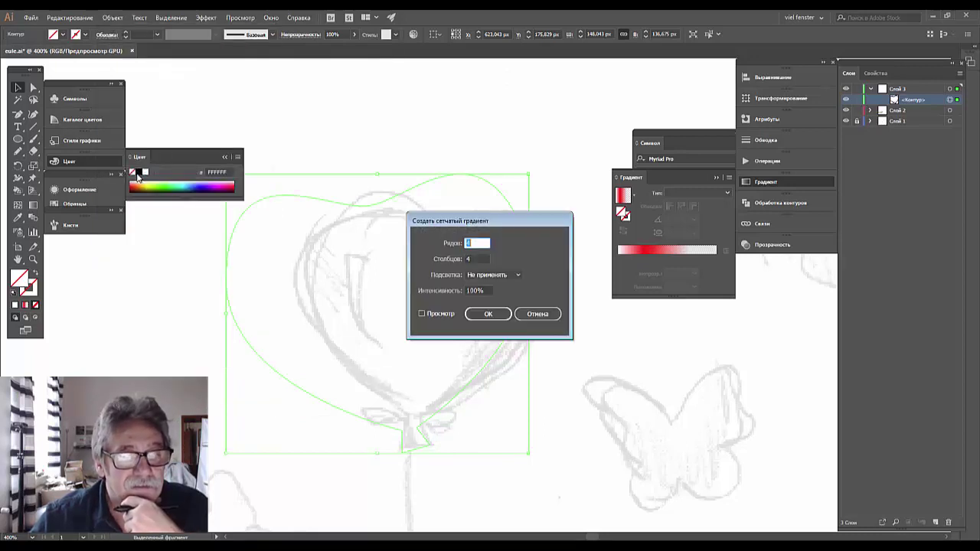
pyautogui.click(536, 315)
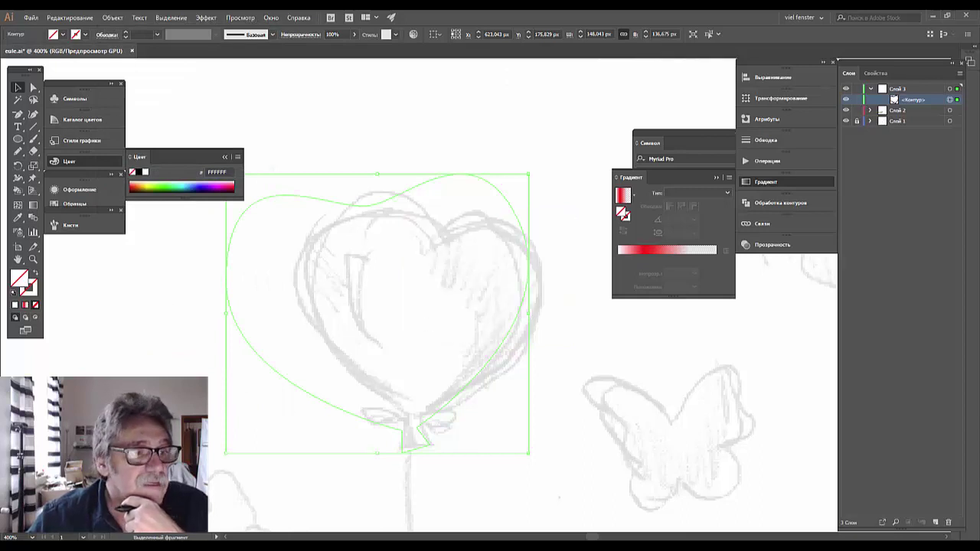
pyautogui.doubleClick(19, 280)
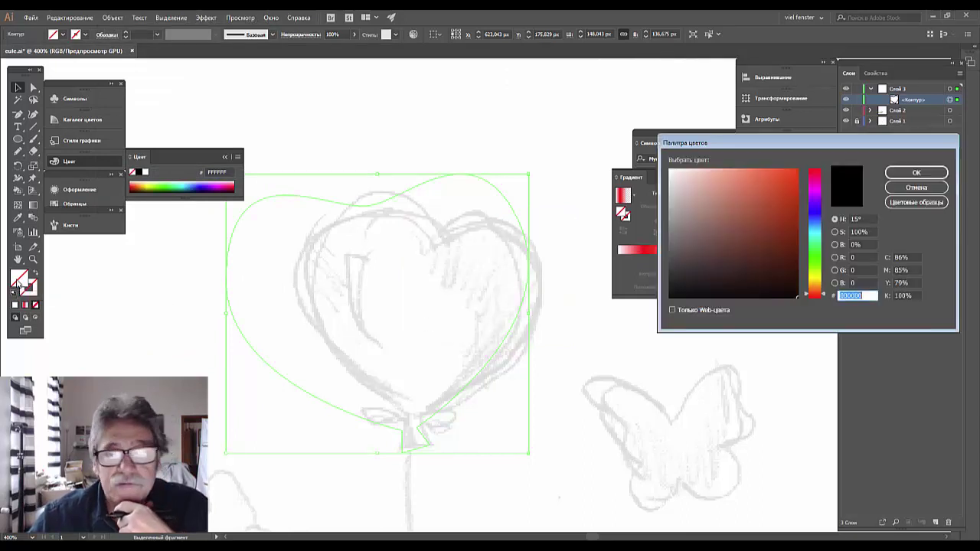
pyautogui.click(731, 219)
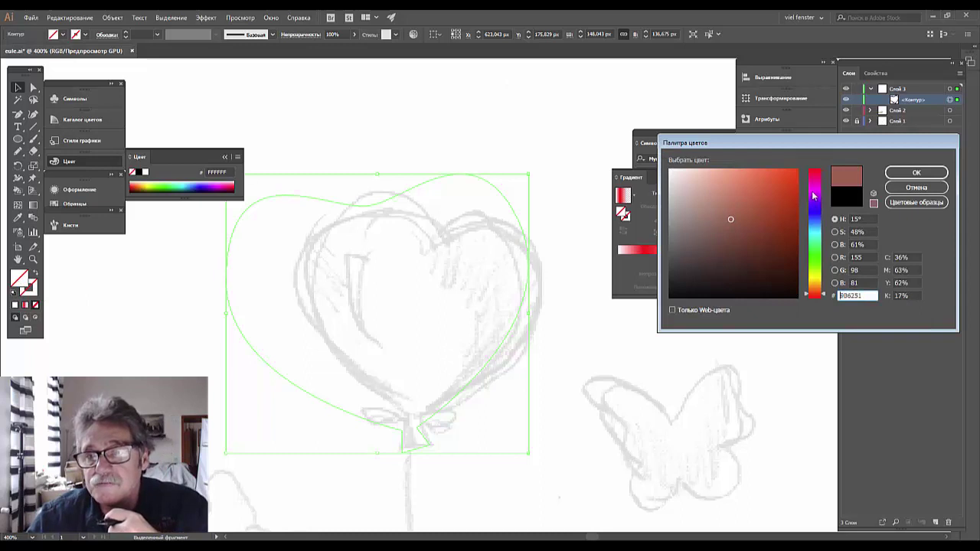
pyautogui.moveTo(831, 296); pyautogui.dragTo(825, 304)
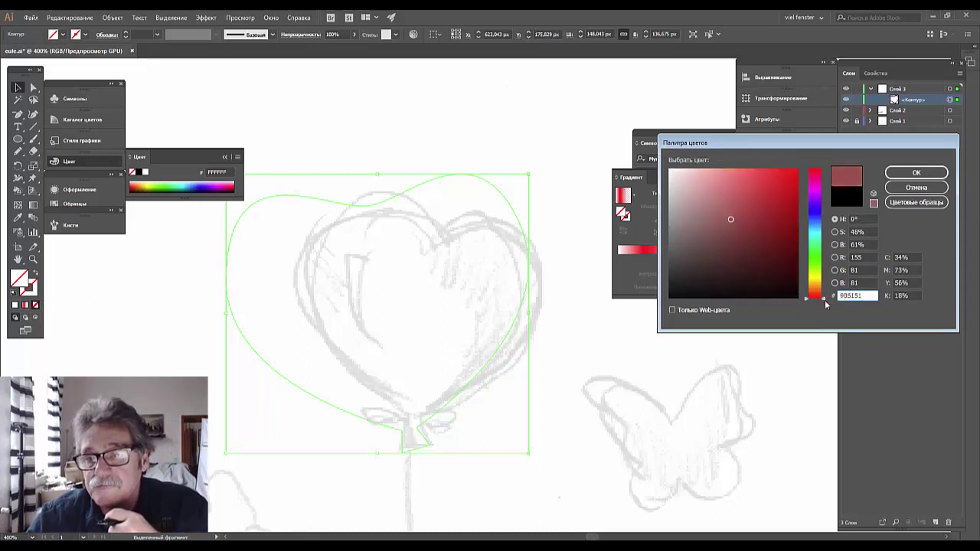
pyautogui.write('EF0A0A')
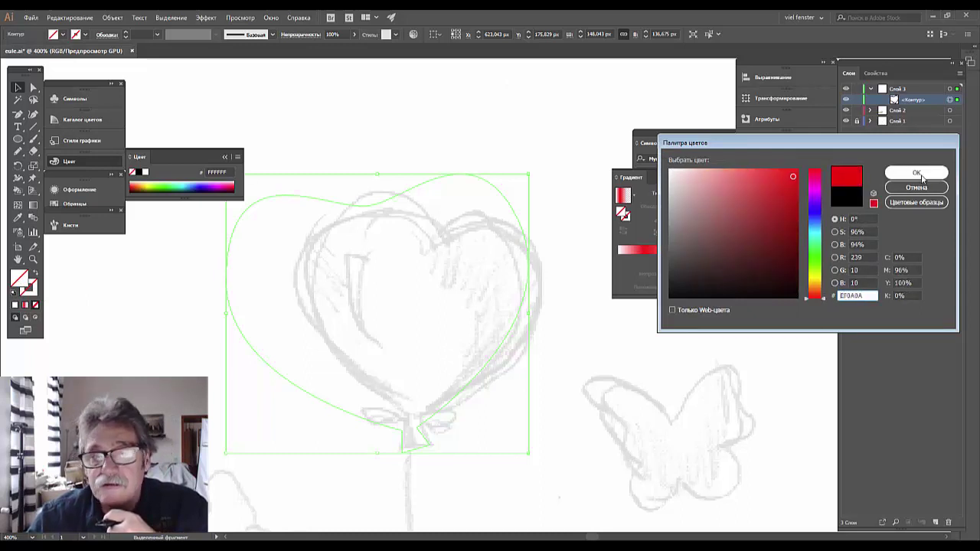
pyautogui.click(918, 174)
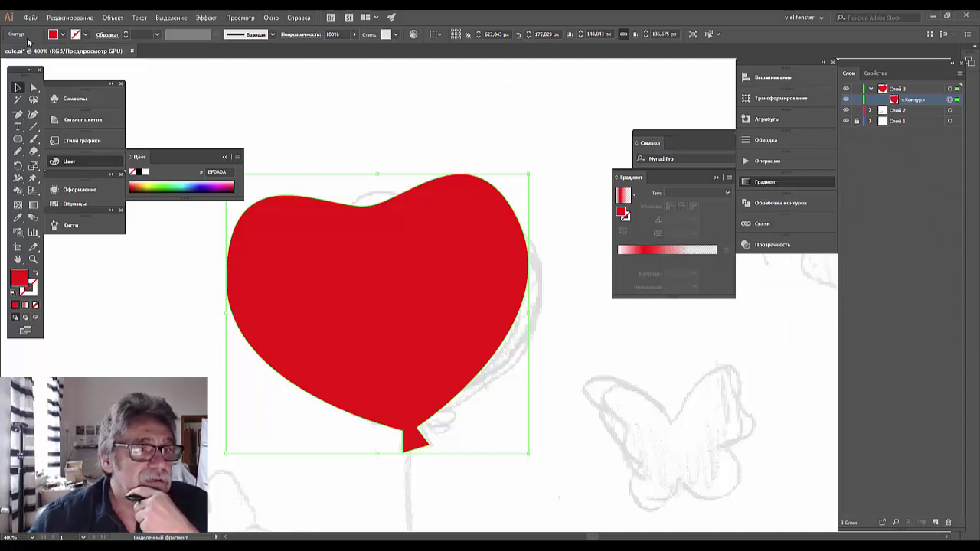
pyautogui.click(113, 18)
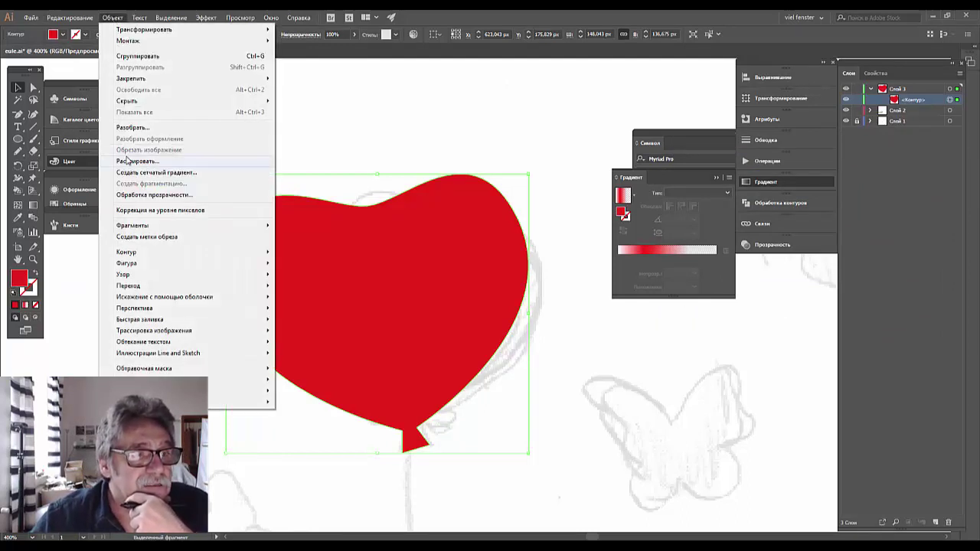
# Step: Apply a gradient mesh with 5 rows and 5 columns to the red heart, previewing first
pyautogui.click(134, 172)
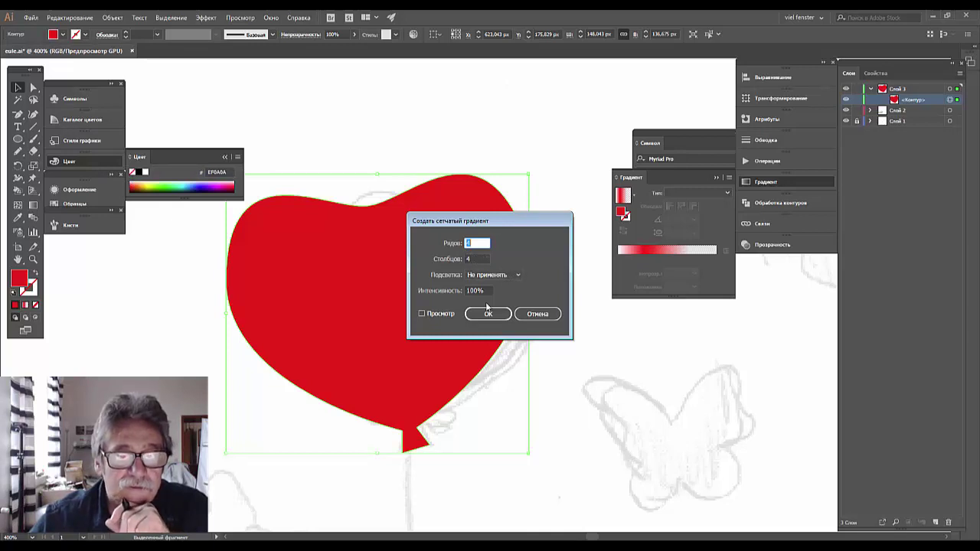
pyautogui.click(424, 318)
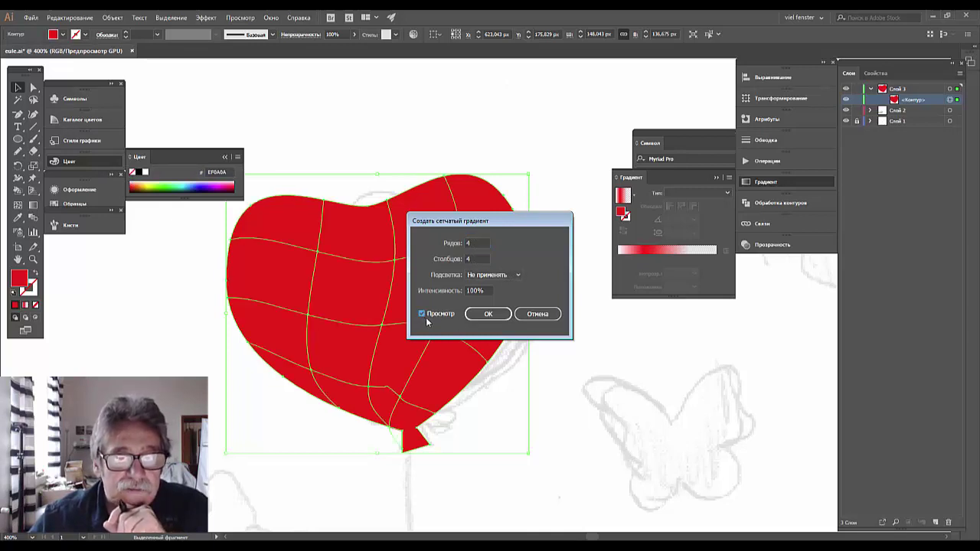
pyautogui.moveTo(510, 223); pyautogui.dragTo(590, 193)
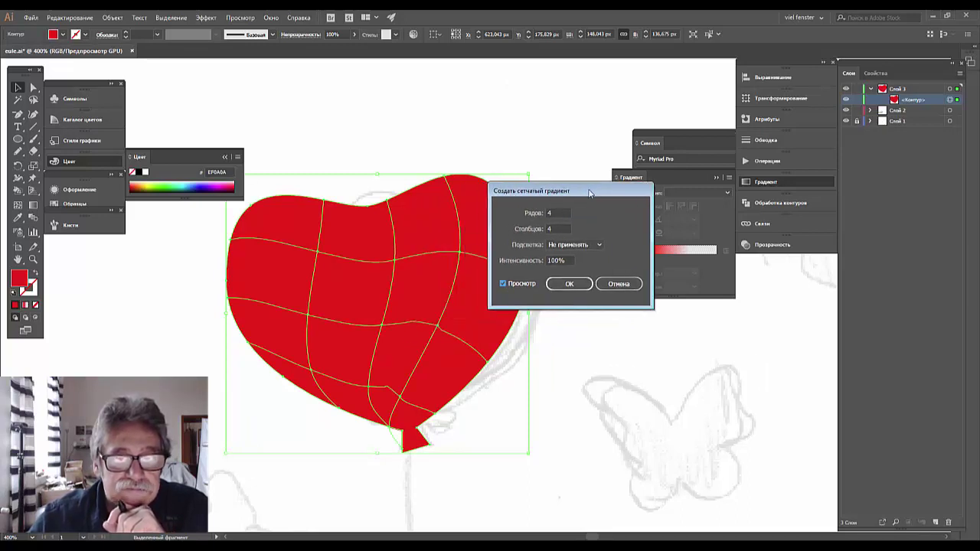
pyautogui.click(557, 229)
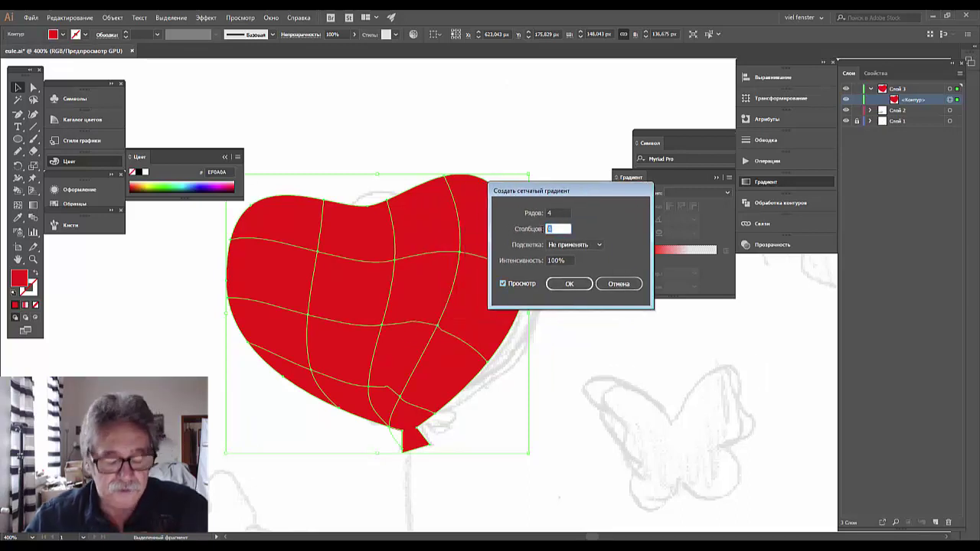
pyautogui.press('Up')
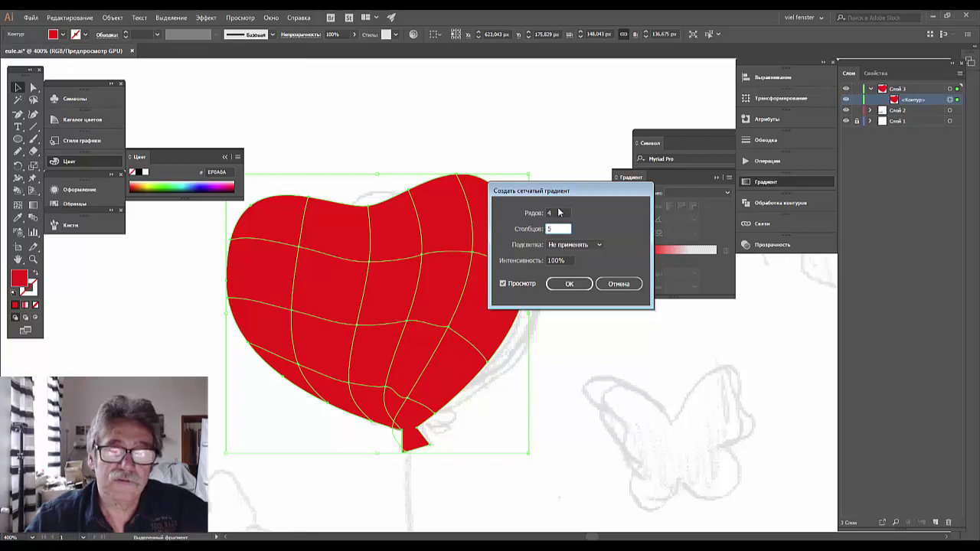
pyautogui.hotkey('shift', 'Tab')
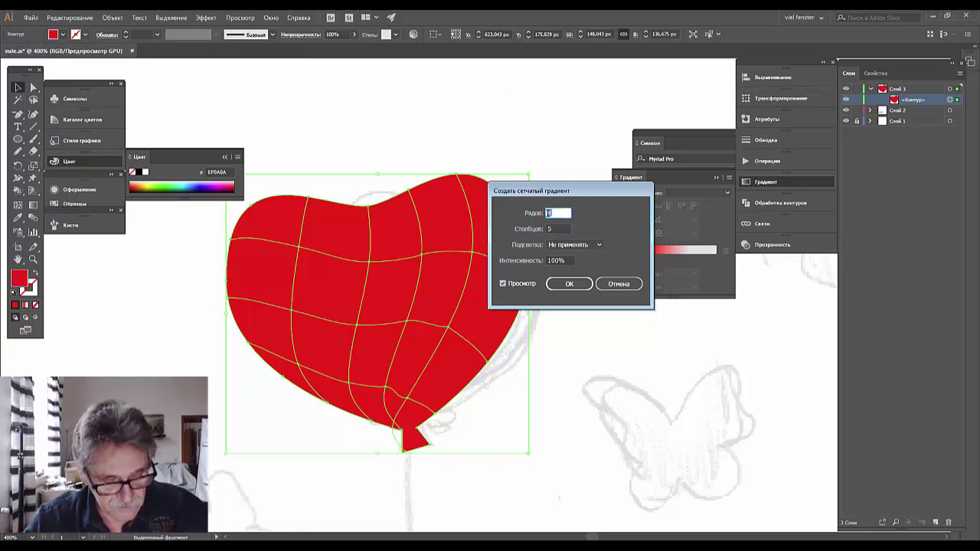
pyautogui.press('Up')
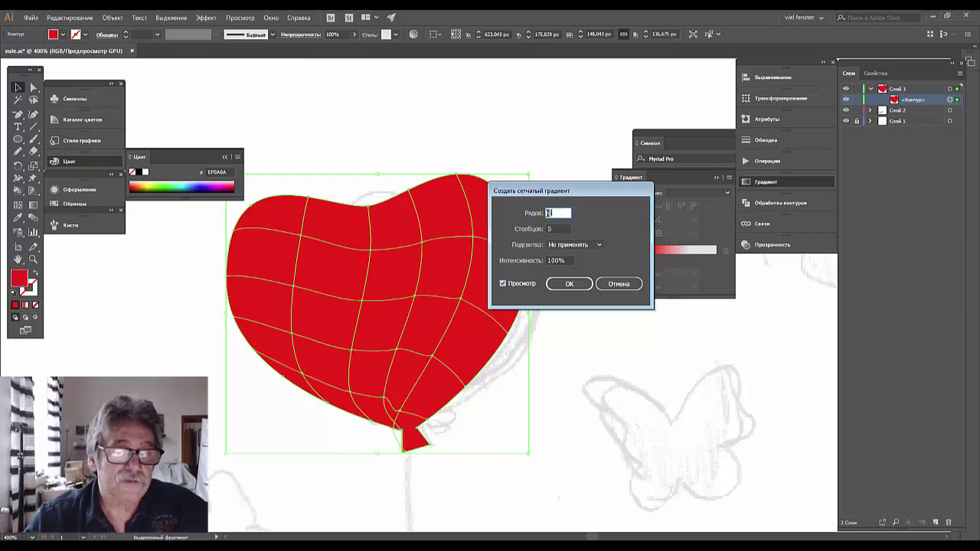
pyautogui.click(564, 286)
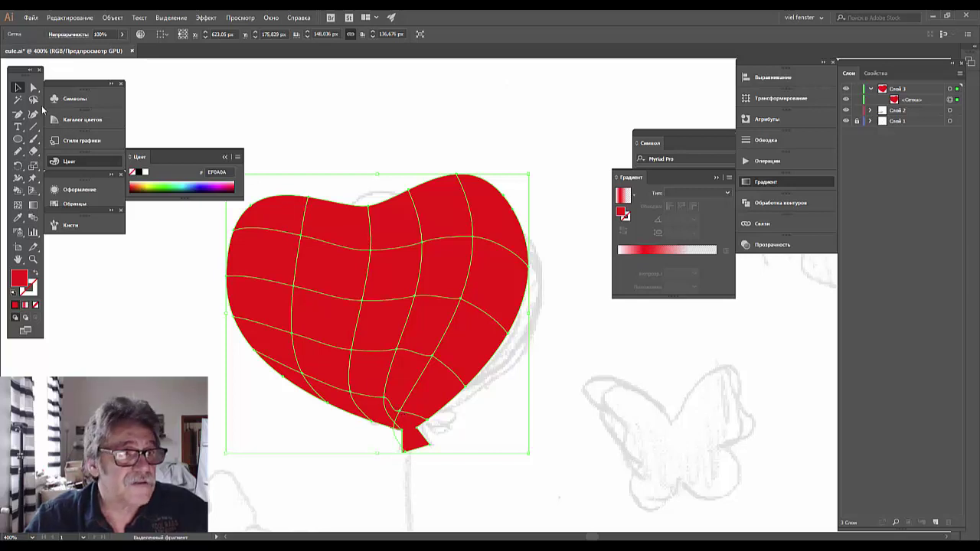
# Step: Drag mesh points near the balloon's lower right and knot, undoing the last knot move
pyautogui.click(33, 90)
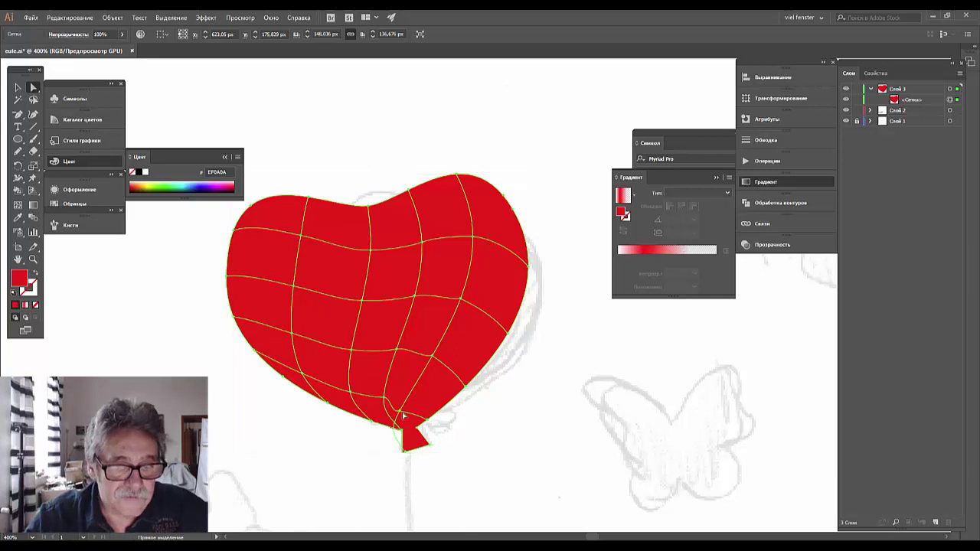
pyautogui.moveTo(398, 413)
pyautogui.mouseDown()
pyautogui.moveTo(423, 406)
pyautogui.moveTo(434, 362)
pyautogui.mouseUp()
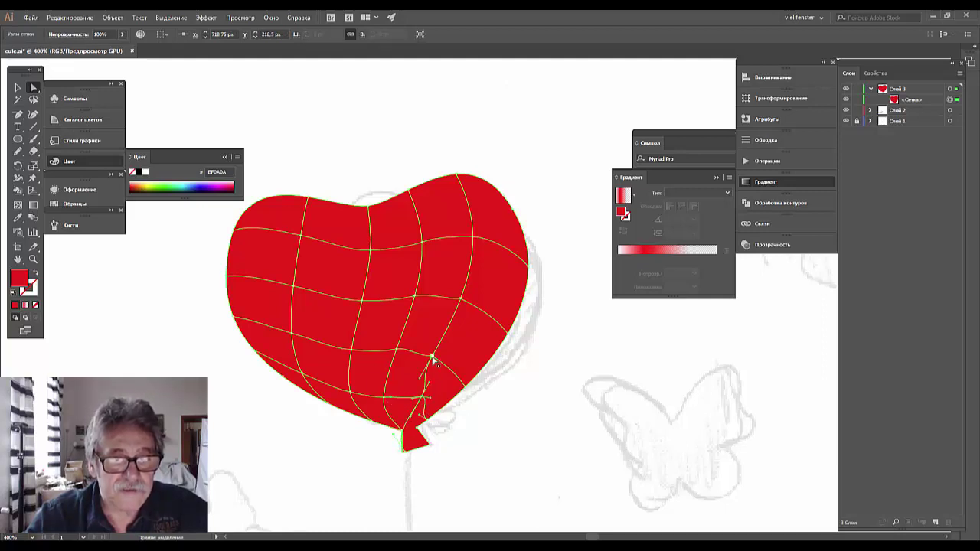
pyautogui.moveTo(433, 360); pyautogui.dragTo(443, 358)
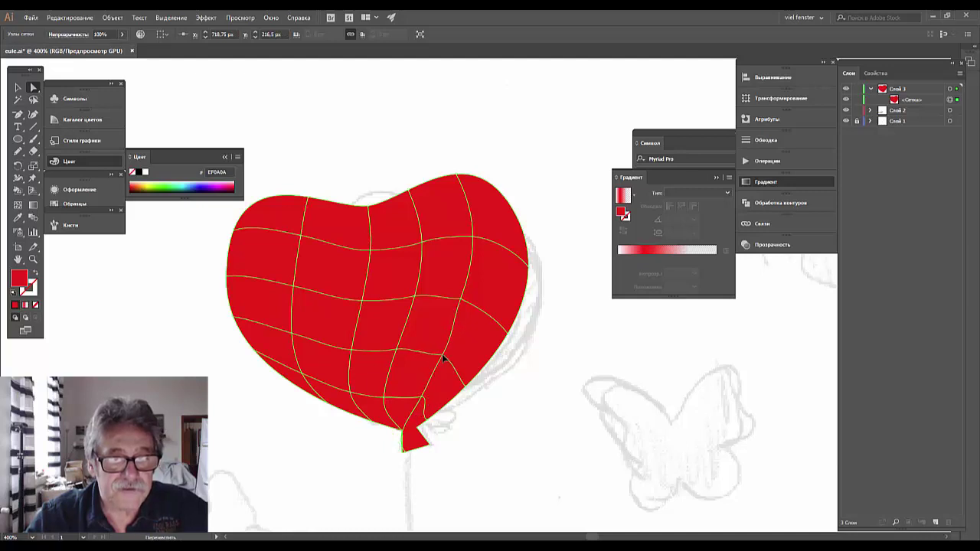
pyautogui.click(443, 357)
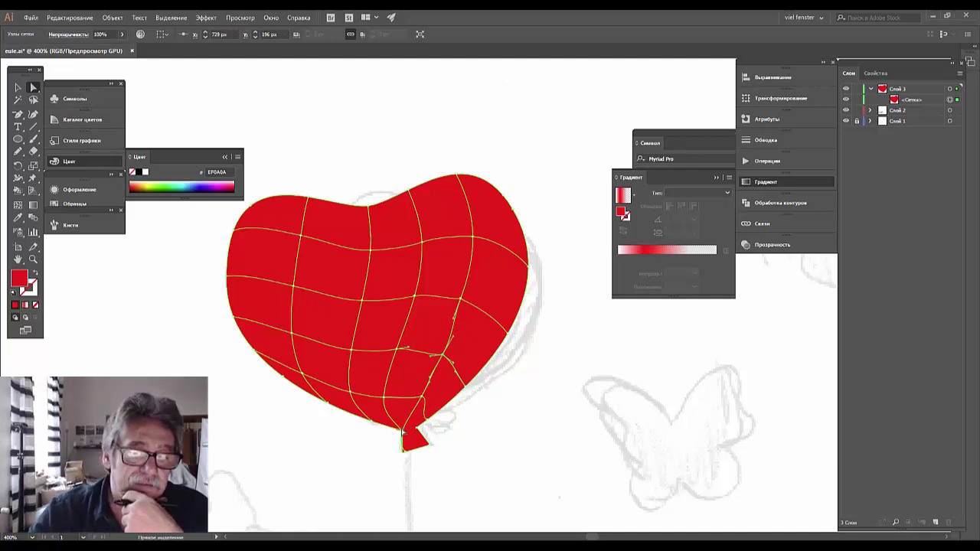
pyautogui.moveTo(403, 433)
pyautogui.mouseDown()
pyautogui.moveTo(415, 430)
pyautogui.moveTo(420, 442)
pyautogui.mouseUp()
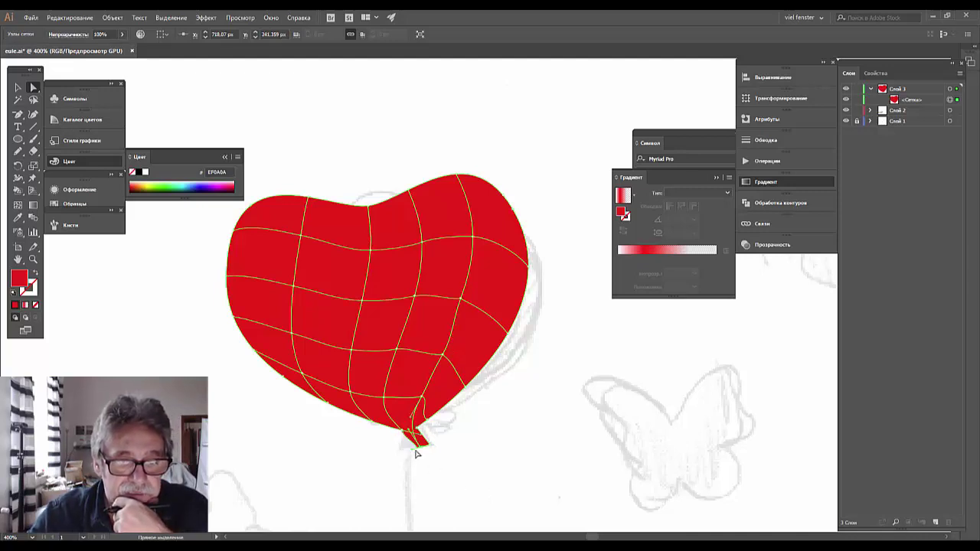
pyautogui.click(417, 456)
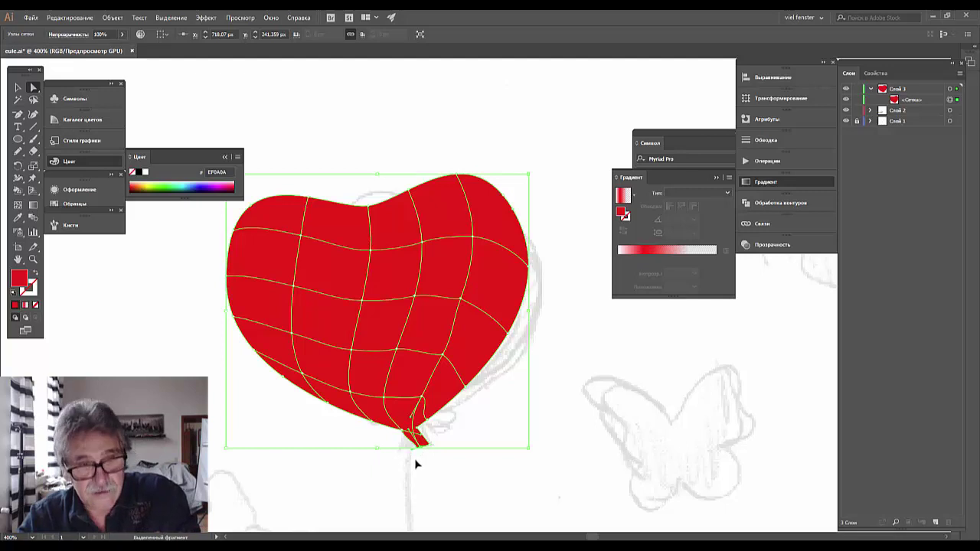
pyautogui.hotkey('ctrl', 'z')
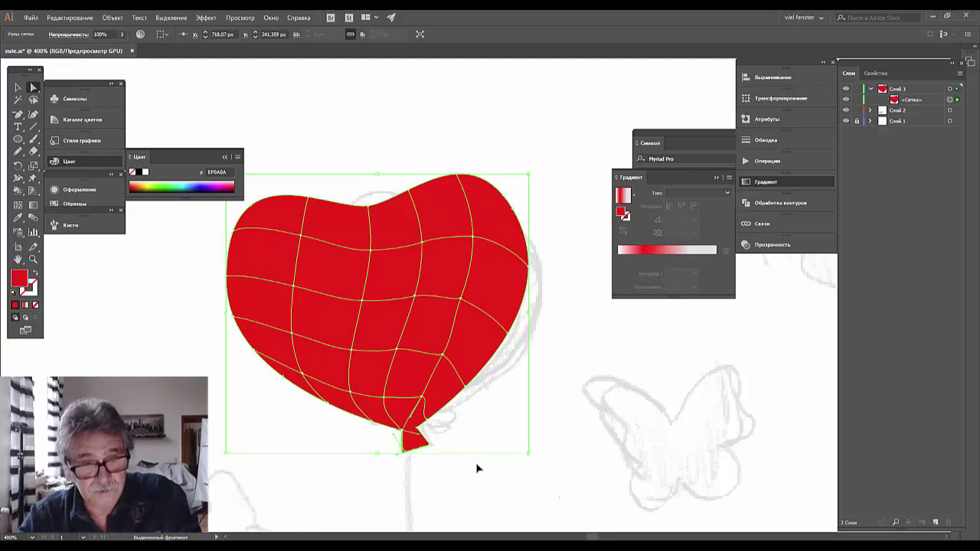
pyautogui.press('a')
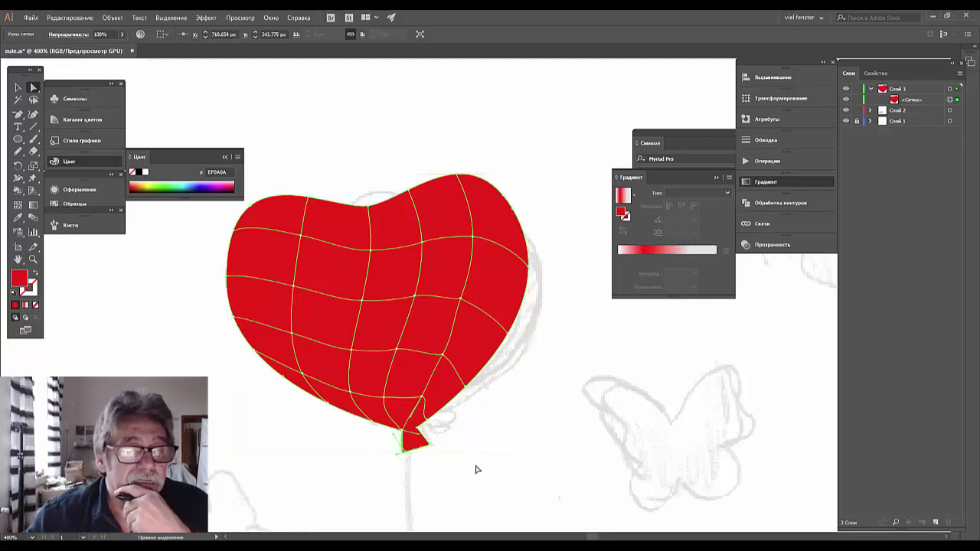
# Step: With nothing selected, set the fill colour to a very light pink
pyautogui.click(118, 365)
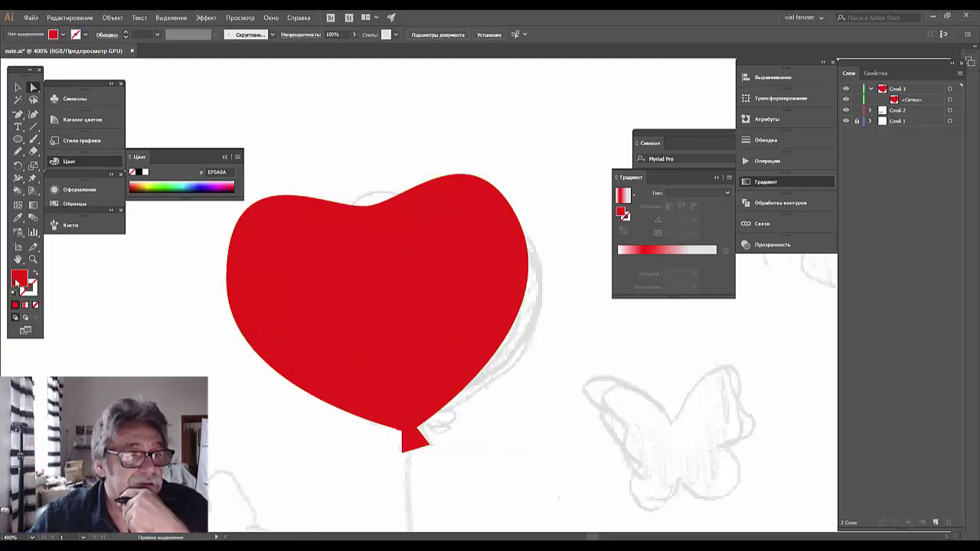
pyautogui.doubleClick(17, 282)
pyautogui.moveTo(699, 175); pyautogui.dragTo(682, 168)
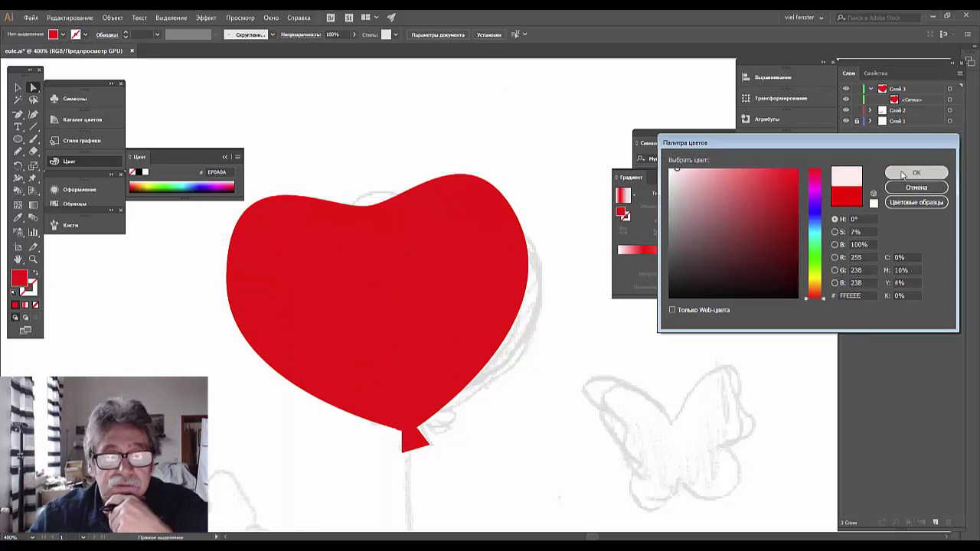
pyautogui.click(915, 172)
# Step: Colour the heart's upper-left mesh point light pink FFCFCF
pyautogui.click(353, 261)
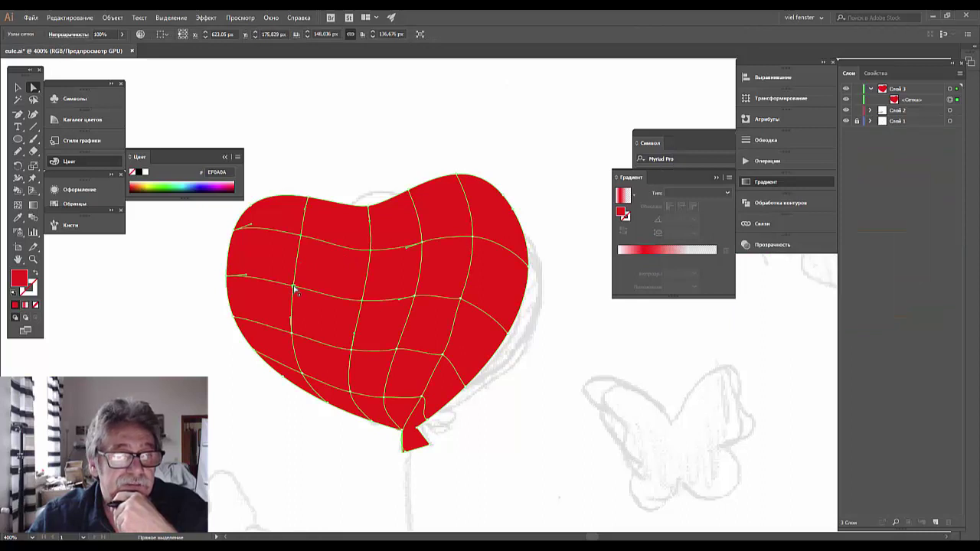
pyautogui.click(294, 287)
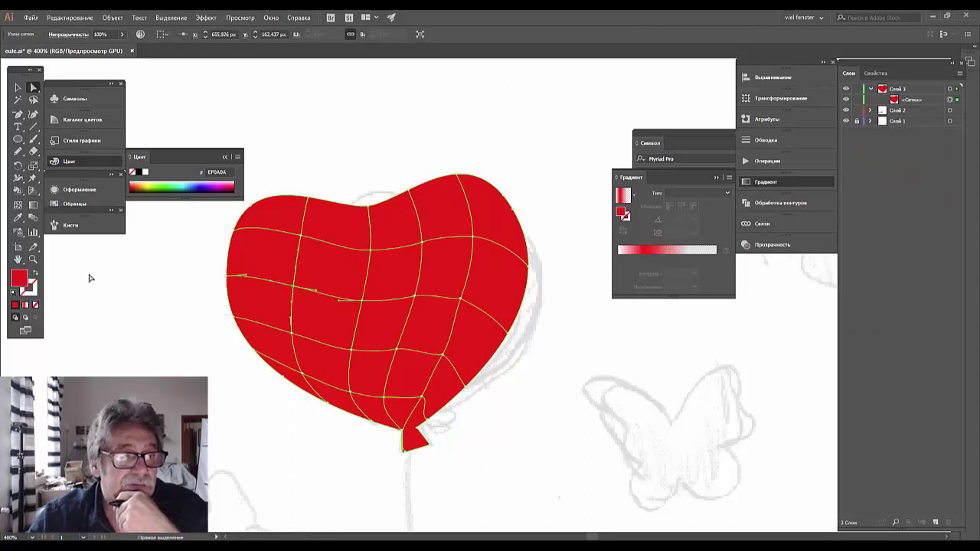
pyautogui.doubleClick(19, 279)
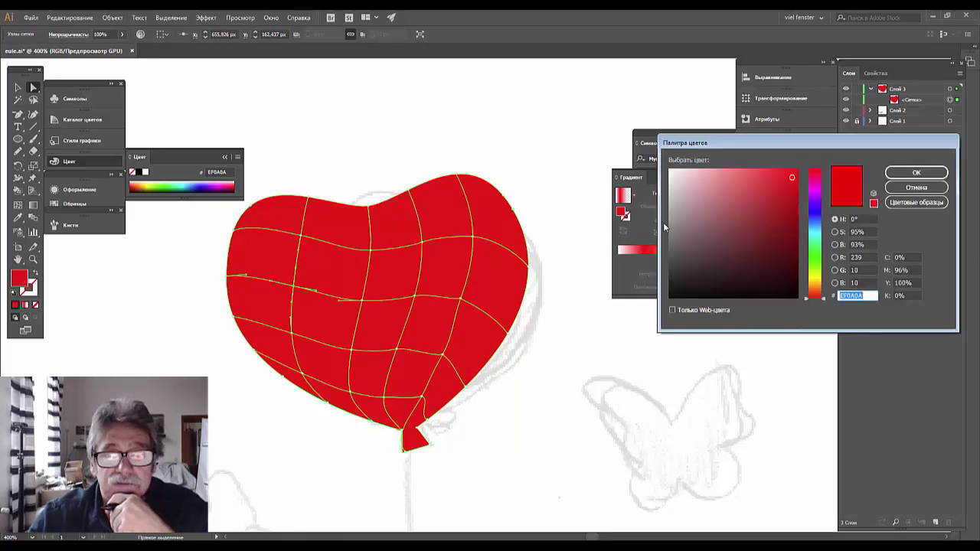
pyautogui.moveTo(691, 190); pyautogui.dragTo(693, 168)
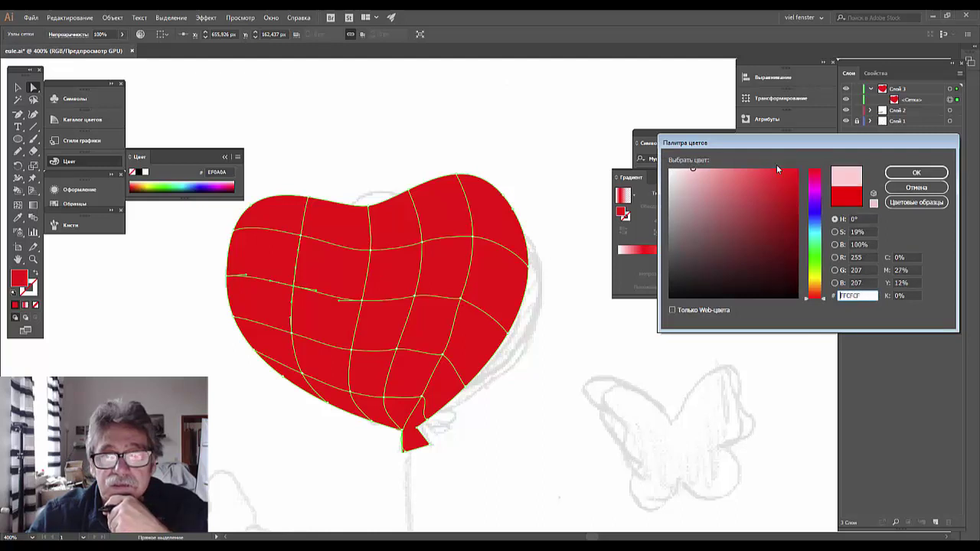
pyautogui.click(892, 173)
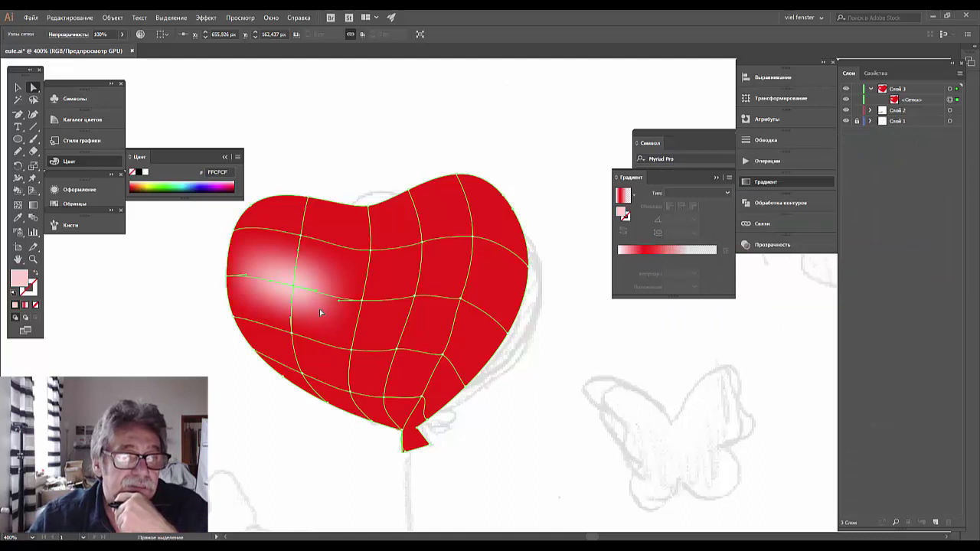
# Step: Stretch the pink highlight into a longer upper-left streak and add a mesh line on the left side
pyautogui.click(295, 288)
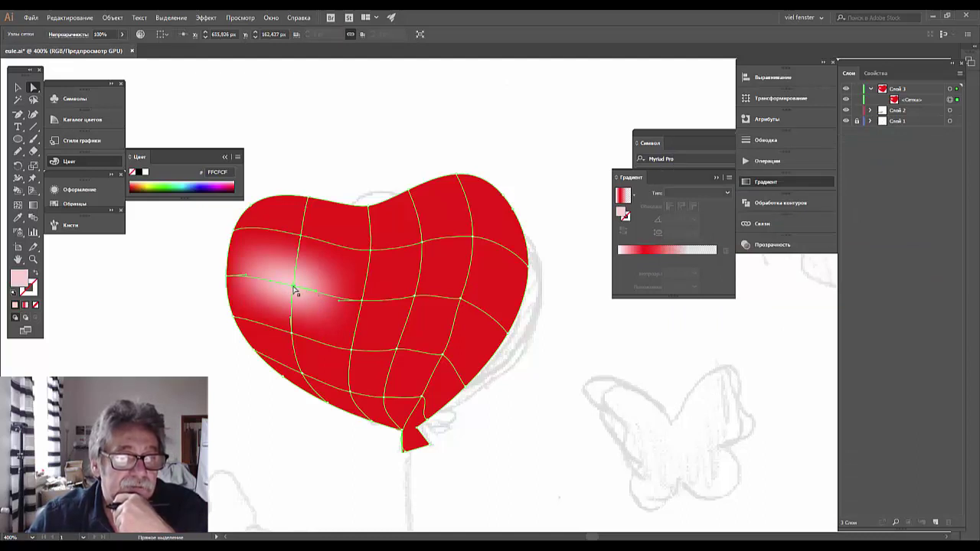
pyautogui.moveTo(295, 289); pyautogui.dragTo(284, 281)
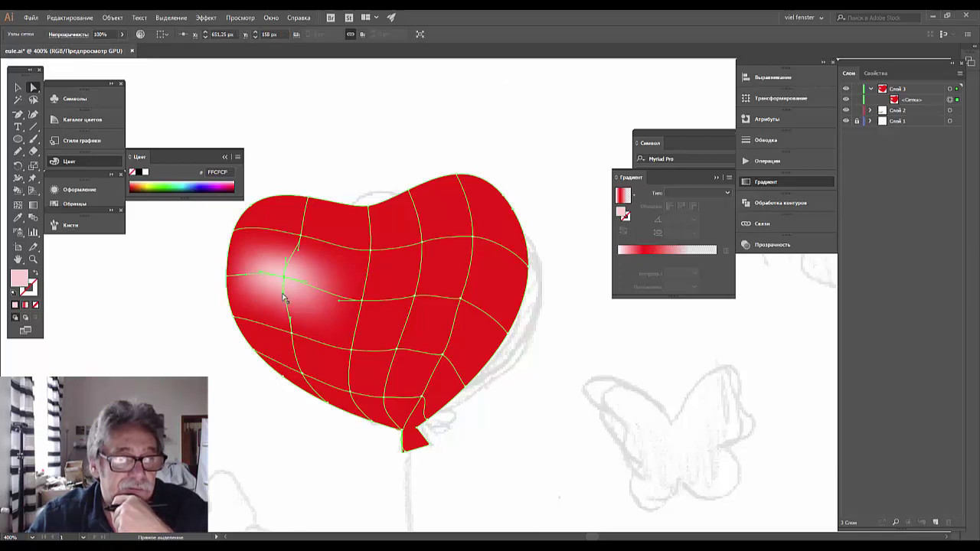
pyautogui.moveTo(284, 309)
pyautogui.mouseDown()
pyautogui.moveTo(282, 345)
pyautogui.moveTo(289, 336)
pyautogui.mouseUp()
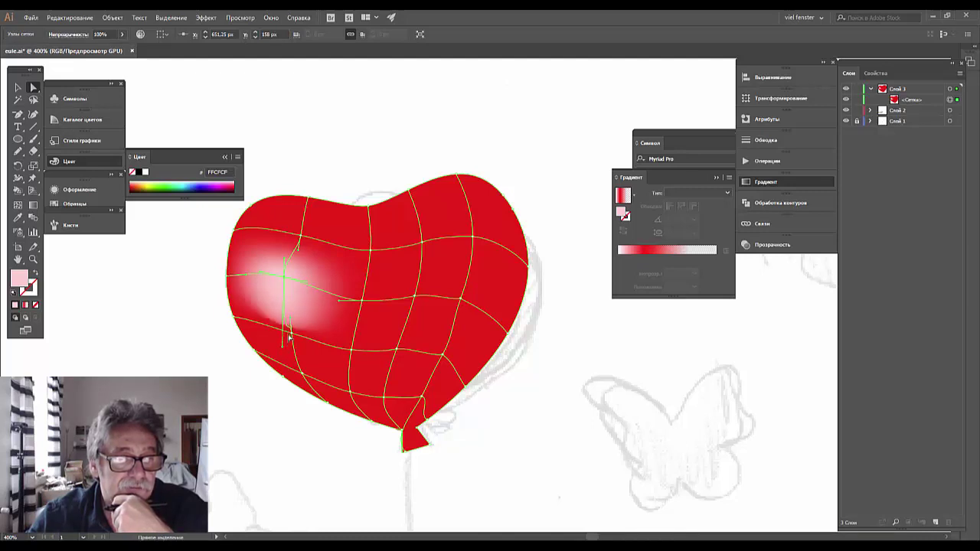
pyautogui.click(294, 350)
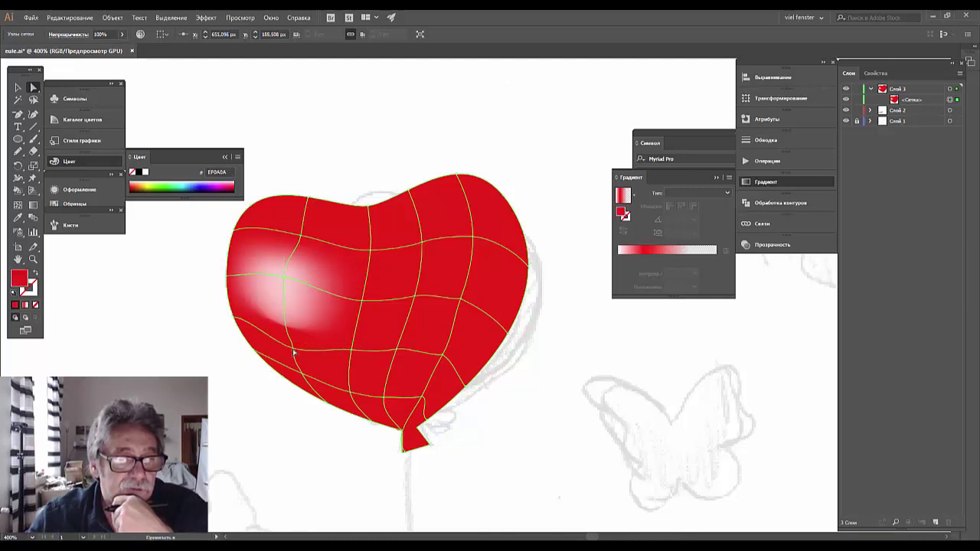
pyautogui.moveTo(294, 351); pyautogui.dragTo(293, 365)
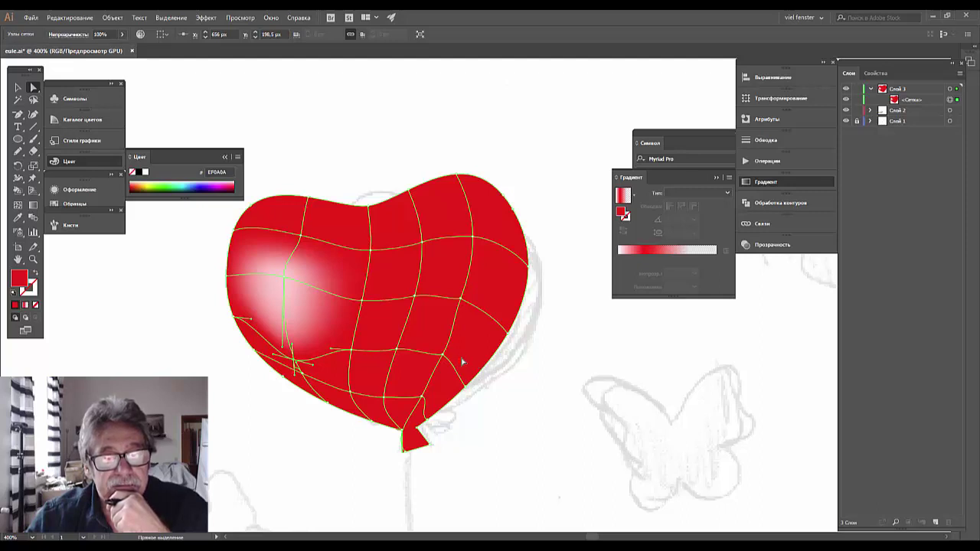
pyautogui.click(525, 395)
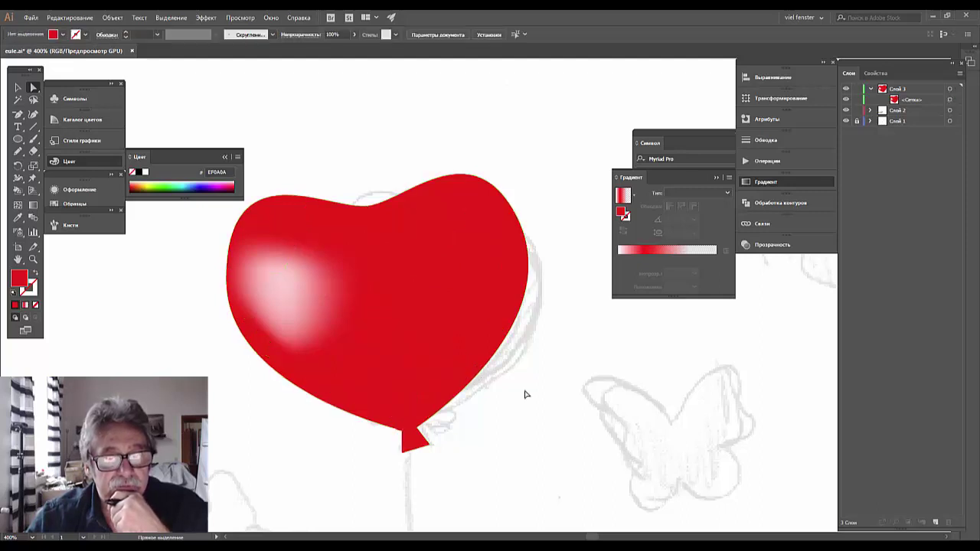
# Step: Colour a lower-right mesh point of the balloon darker red #910909
pyautogui.click(421, 351)
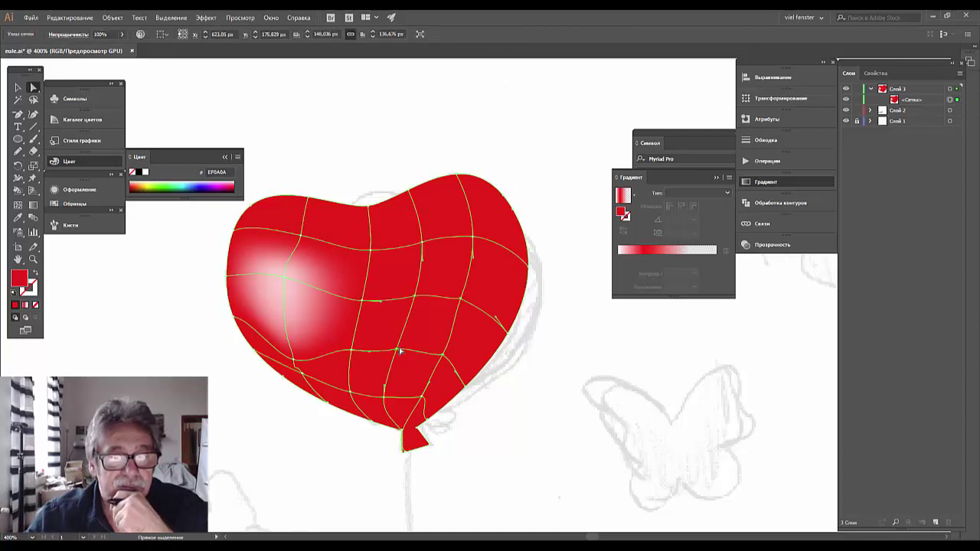
pyautogui.click(442, 357)
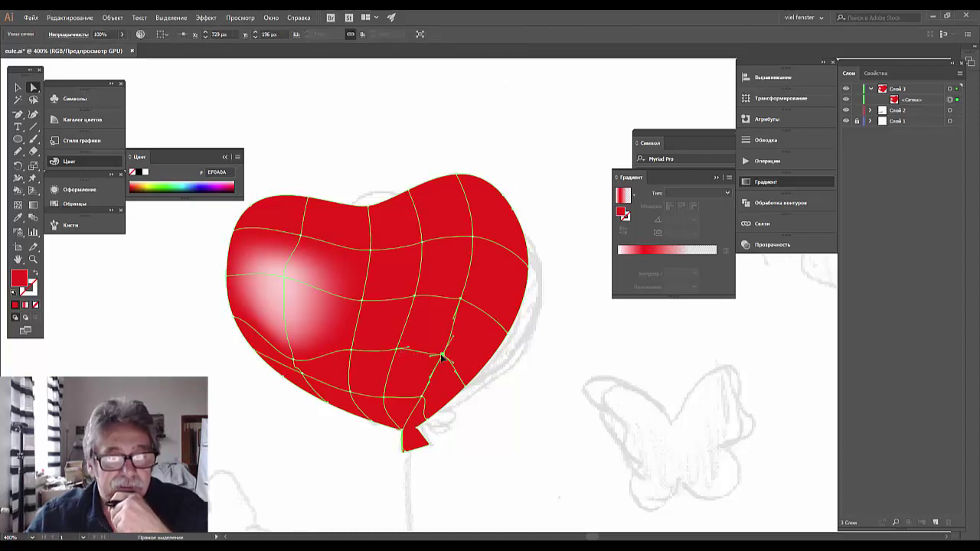
pyautogui.doubleClick(21, 282)
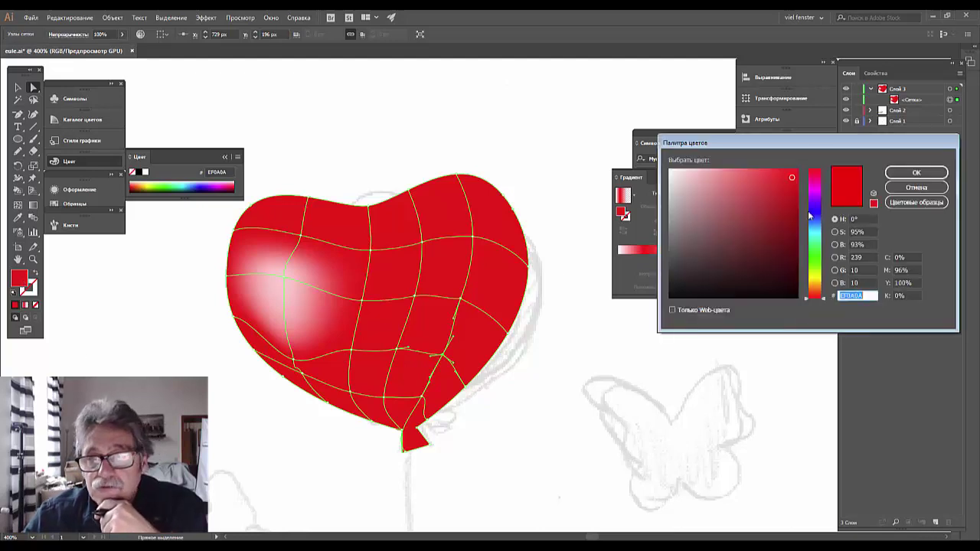
pyautogui.moveTo(780, 212); pyautogui.dragTo(790, 224)
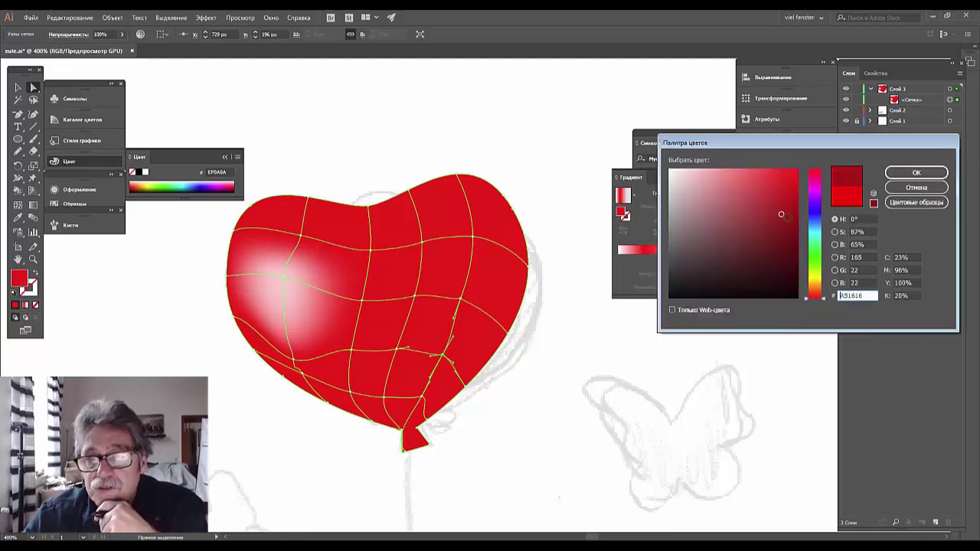
pyautogui.click(907, 172)
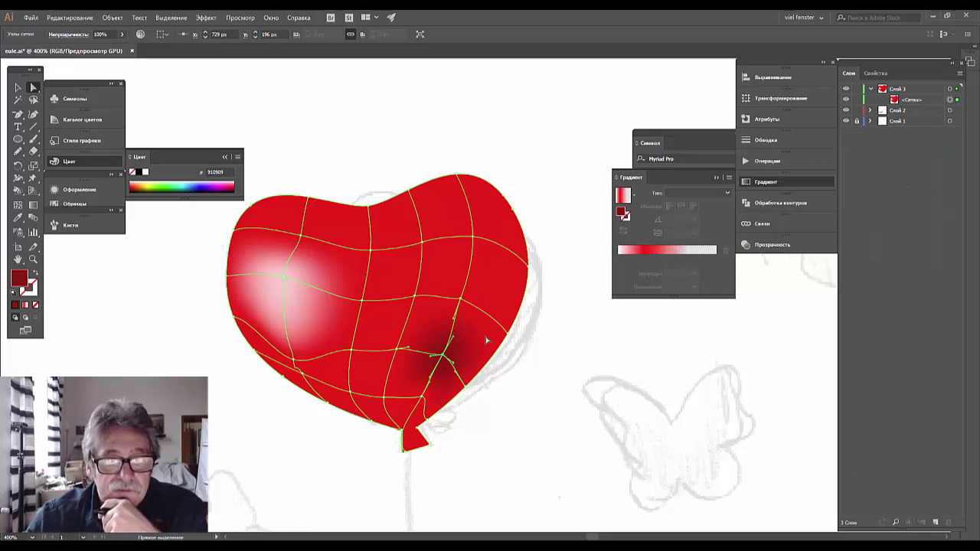
# Step: Try a very dark red on the right-side mesh points, then undo it
pyautogui.click(449, 326)
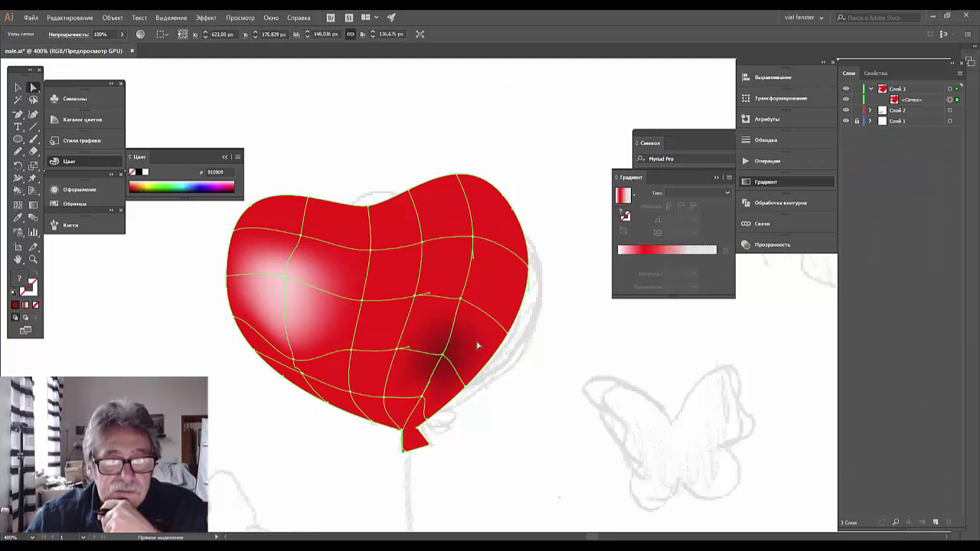
pyautogui.click(490, 297)
pyautogui.keyDown('shift'); pyautogui.click(465, 347); pyautogui.keyUp('shift')
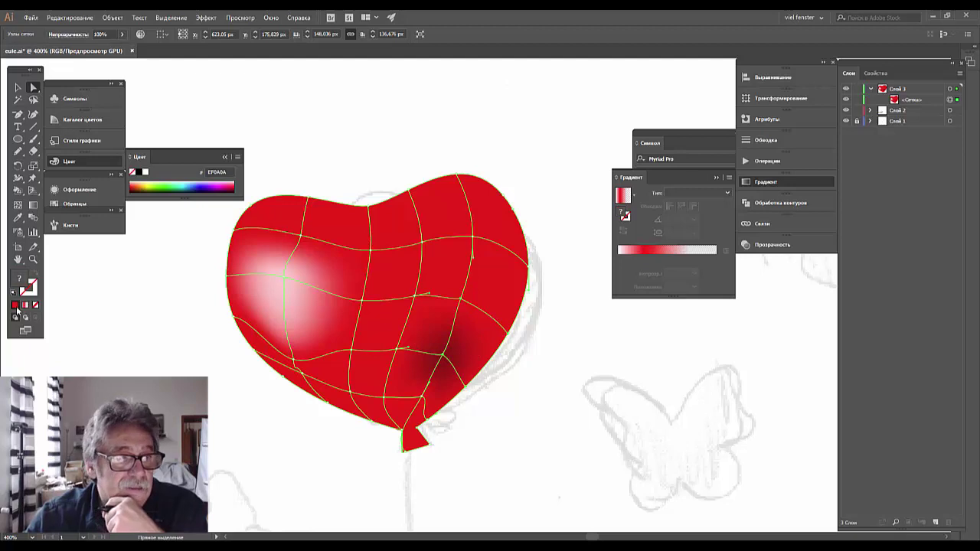
pyautogui.doubleClick(20, 284)
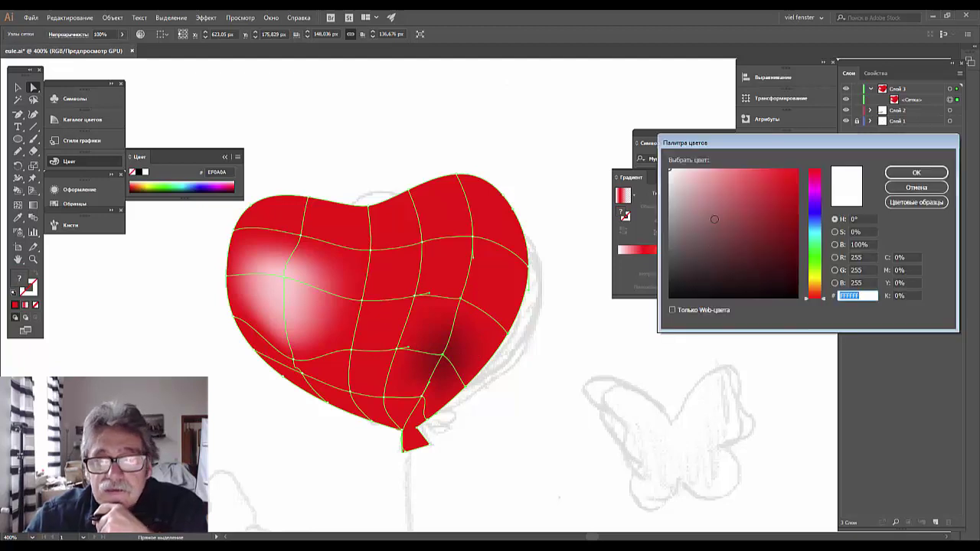
pyautogui.moveTo(714, 219); pyautogui.dragTo(782, 240)
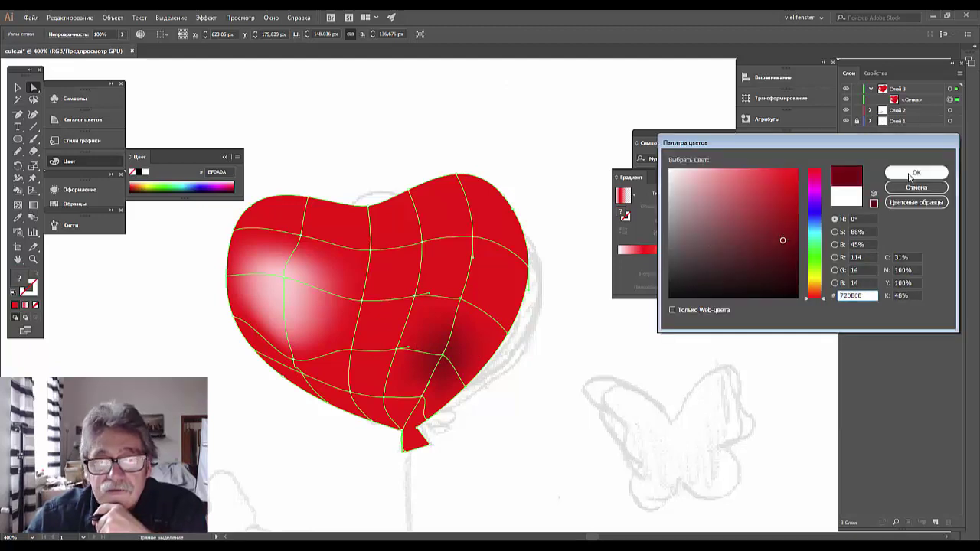
pyautogui.click(909, 175)
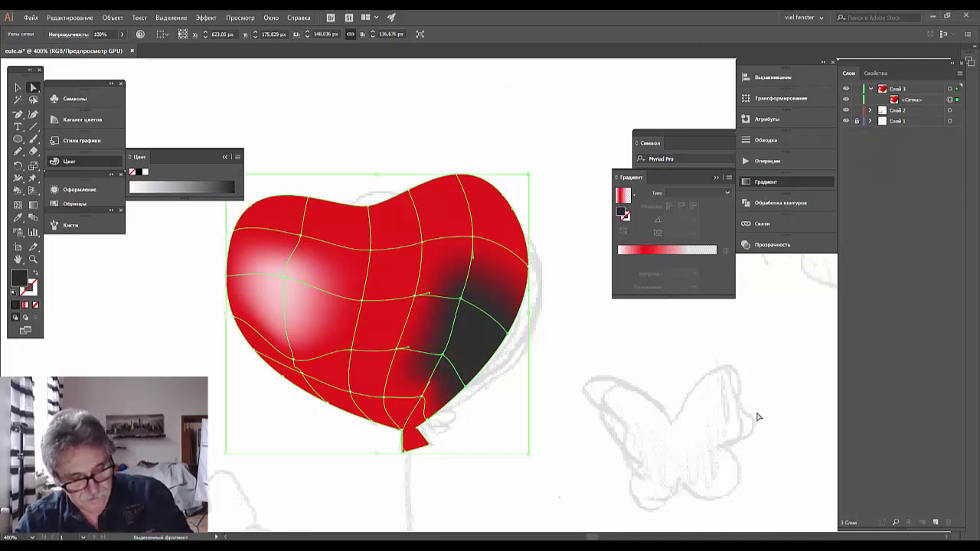
pyautogui.hotkey('ctrl', 'z')
pyautogui.press('a')
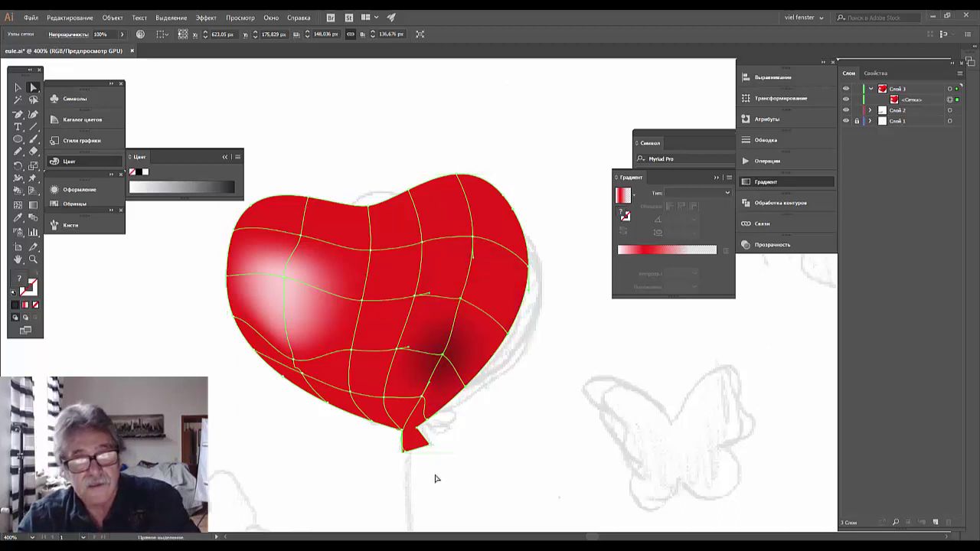
# Step: Eyedrop darker red onto mesh points on the balloon's right and upper-right edge
pyautogui.click(461, 300)
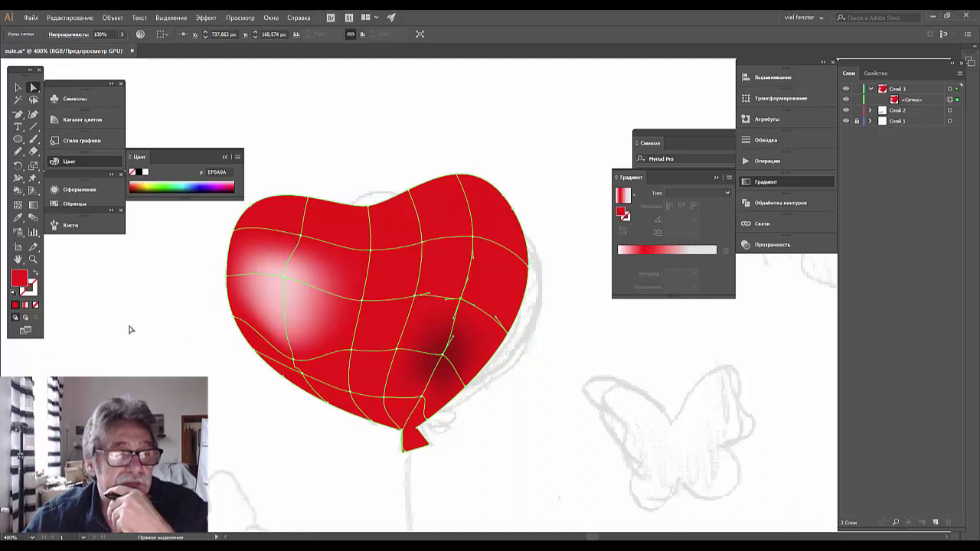
pyautogui.click(17, 218)
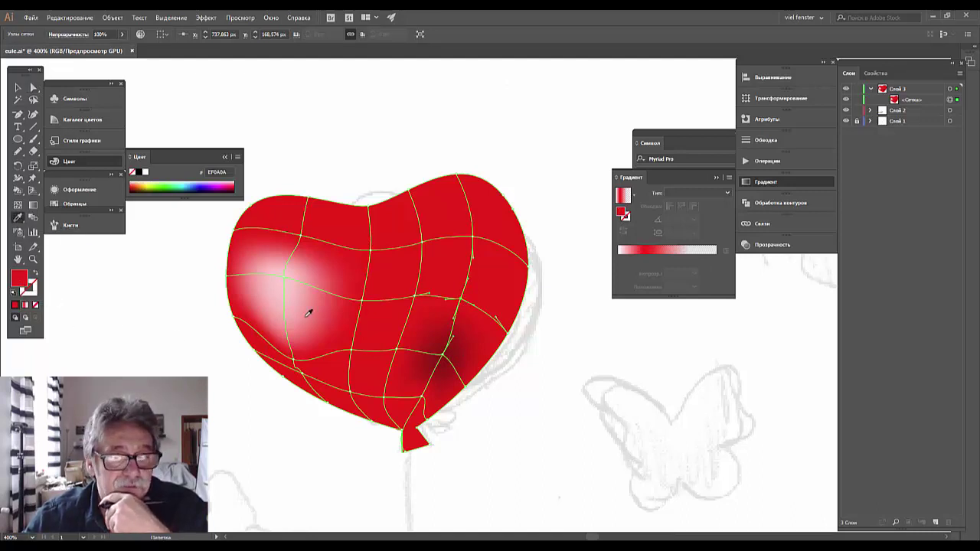
pyautogui.click(441, 392)
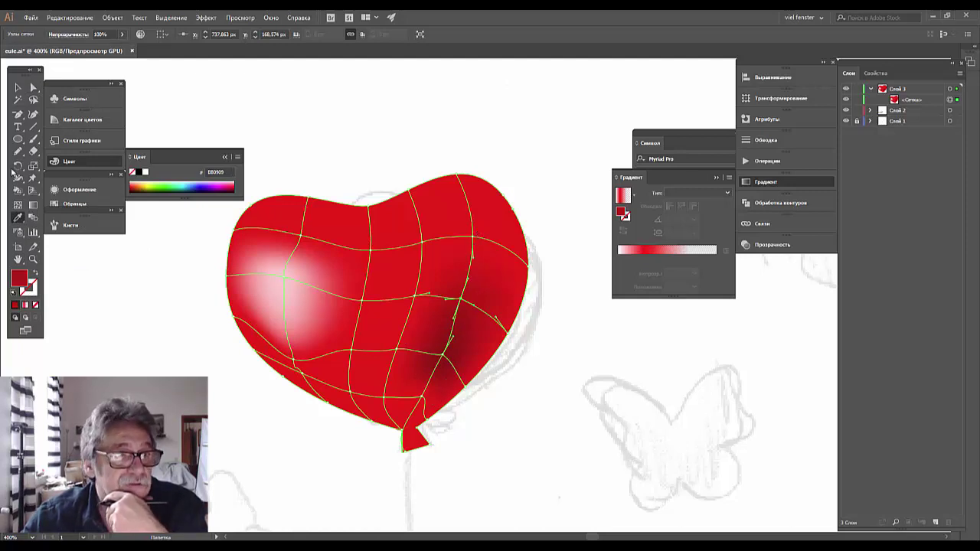
pyautogui.click(34, 89)
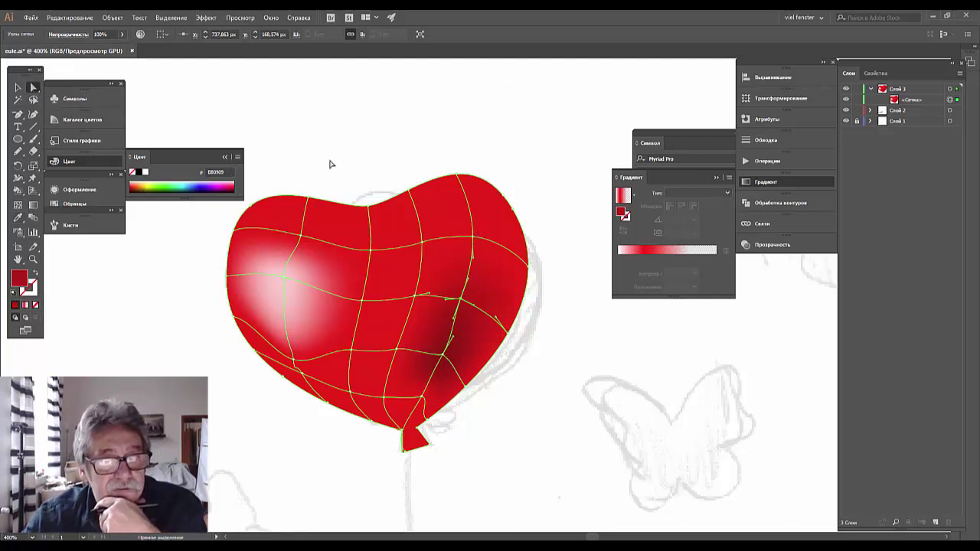
pyautogui.click(472, 238)
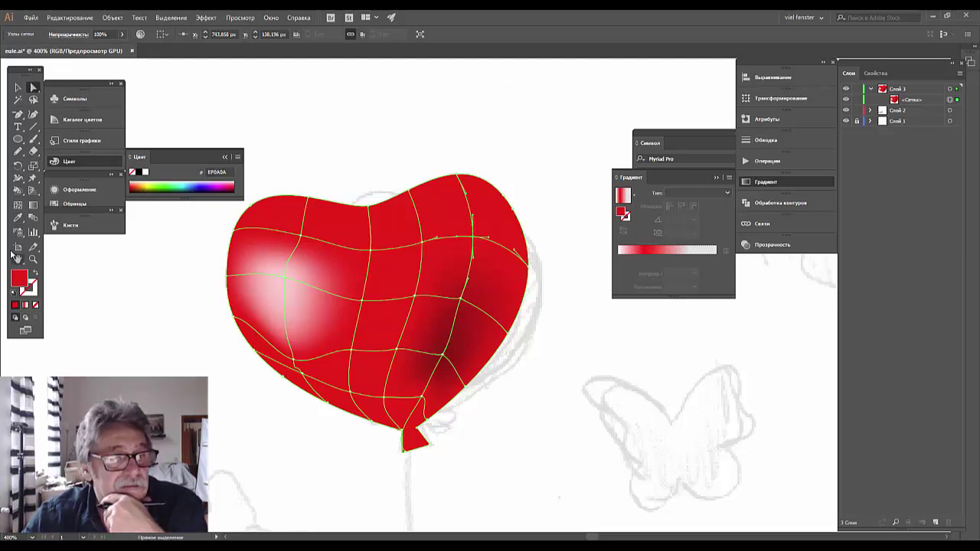
pyautogui.click(16, 220)
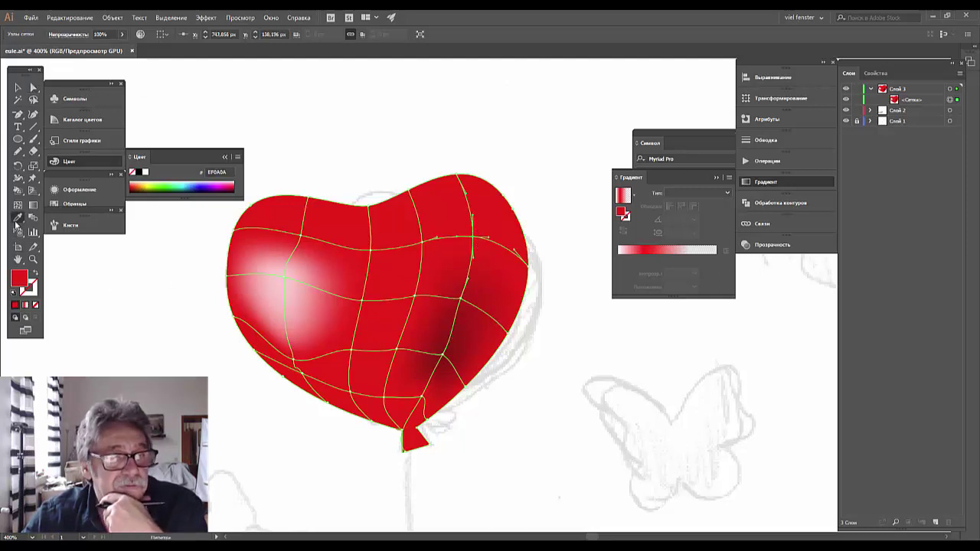
pyautogui.click(457, 346)
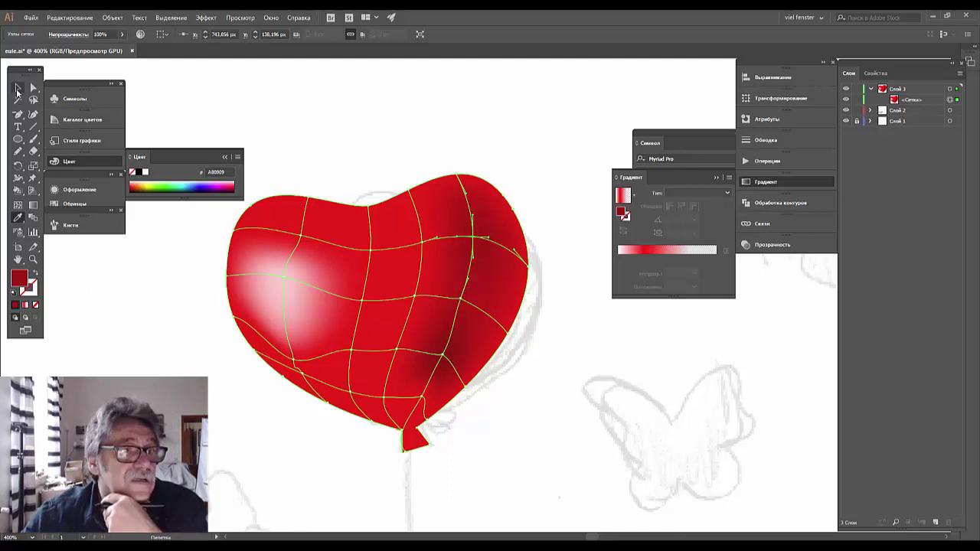
# Step: Select and deselect the balloon to preview the right-edge shading
pyautogui.click(17, 87)
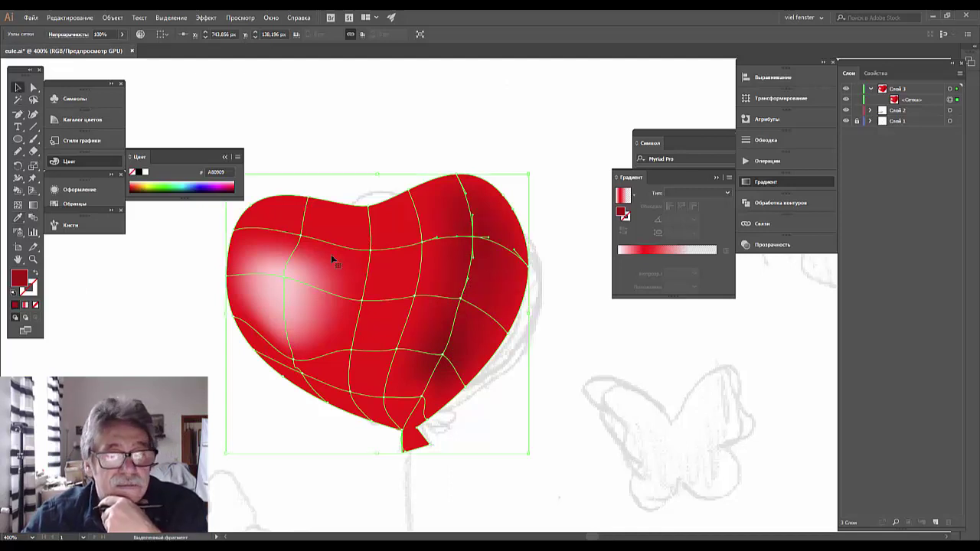
pyautogui.click(462, 302)
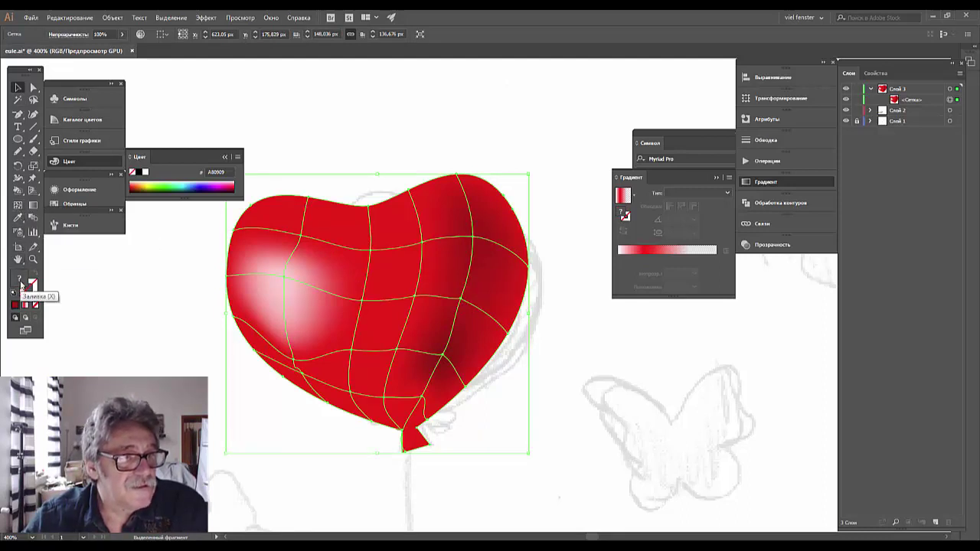
pyautogui.click(520, 386)
pyautogui.click(463, 309)
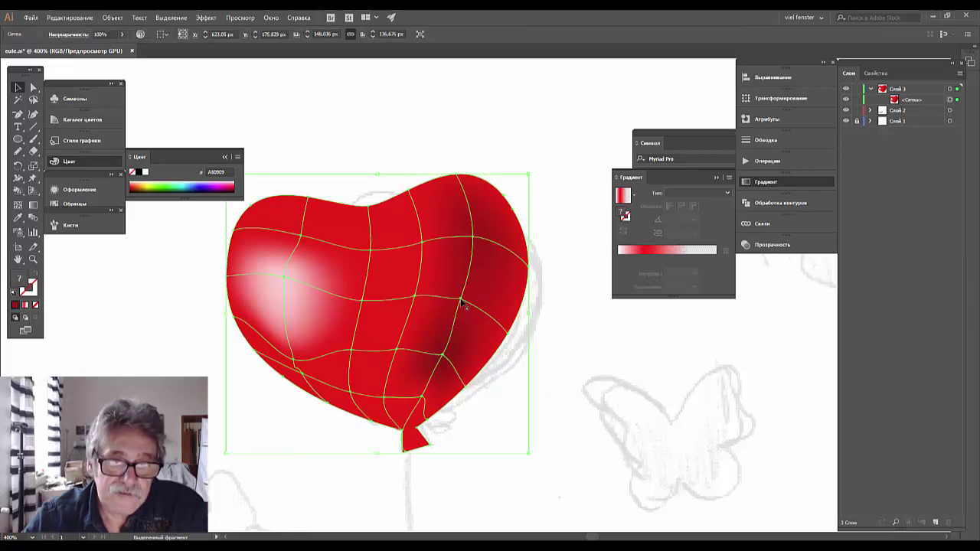
pyautogui.click(566, 319)
pyautogui.click(459, 304)
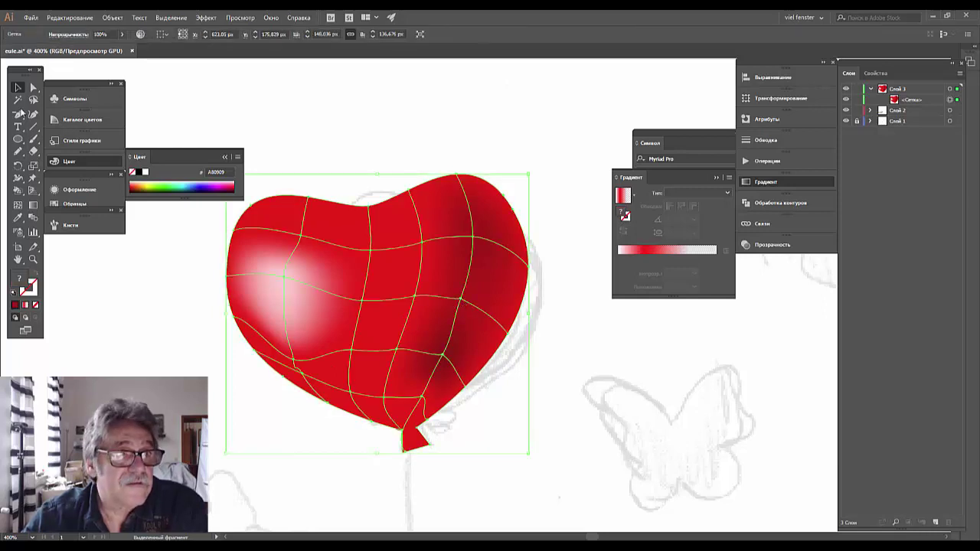
pyautogui.press('a')
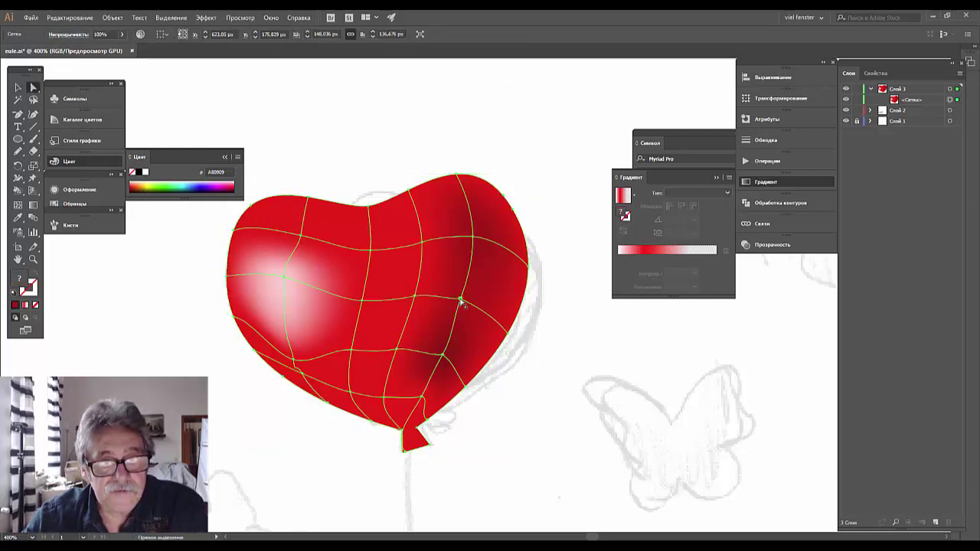
# Step: Give a right-side mesh point a darker red fill and deselect to review the shadow
pyautogui.click(459, 301)
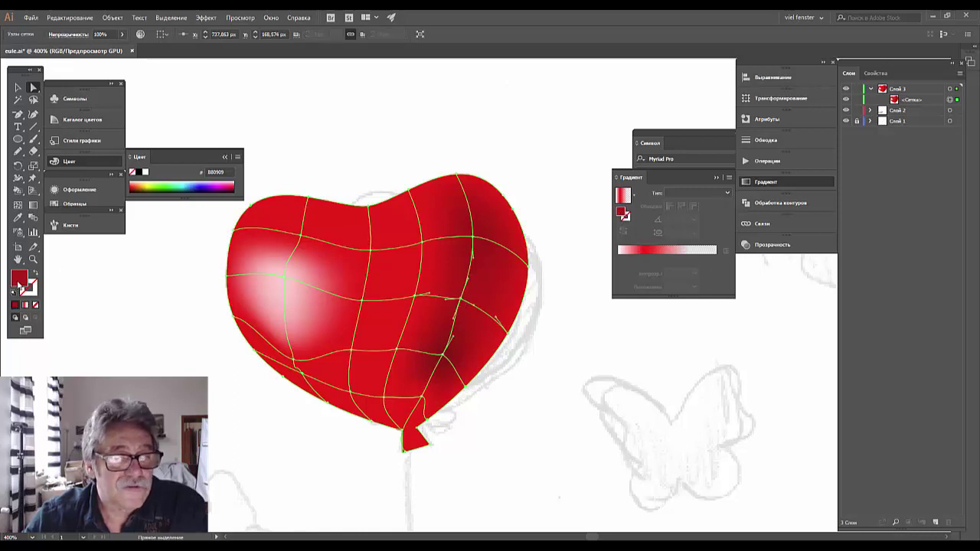
pyautogui.click(17, 217)
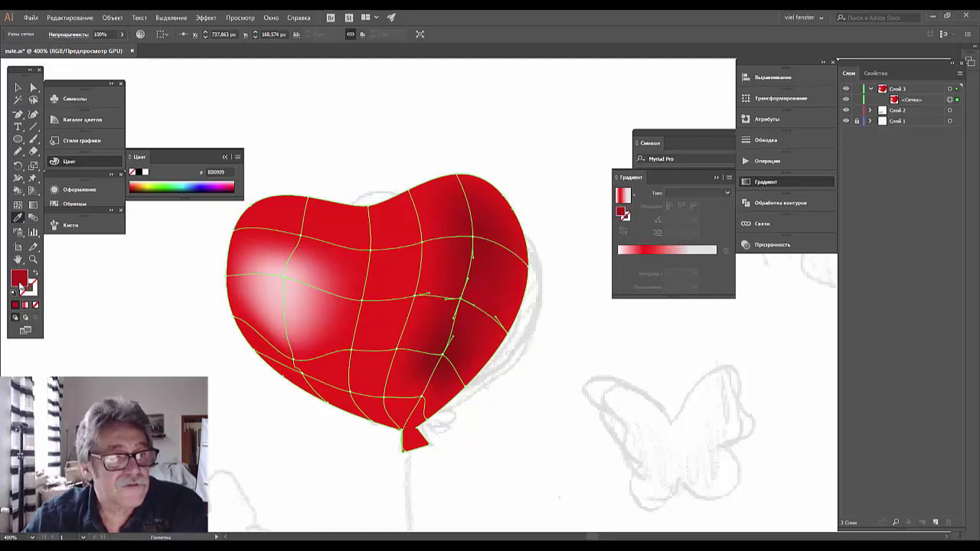
pyautogui.doubleClick(19, 280)
pyautogui.click(786, 224)
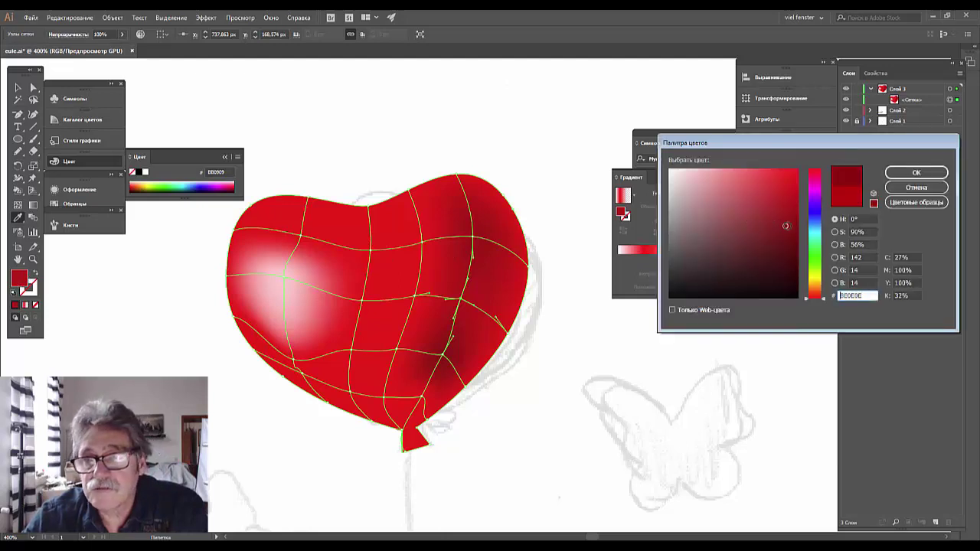
pyautogui.click(916, 173)
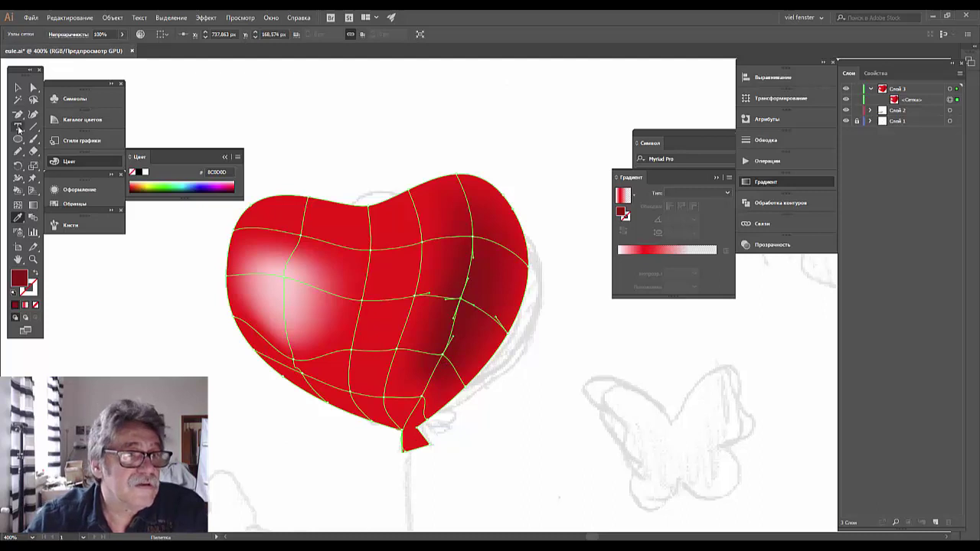
pyautogui.click(17, 88)
pyautogui.click(574, 296)
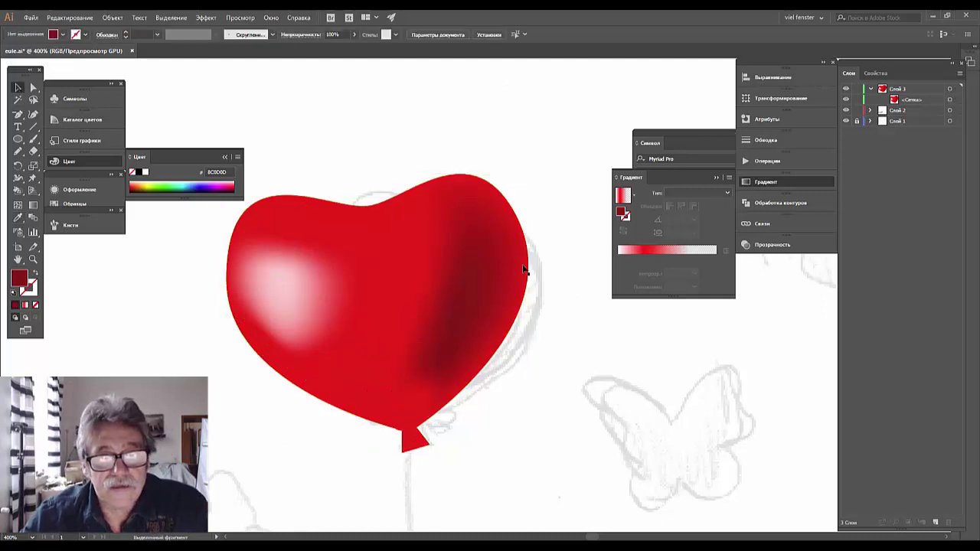
pyautogui.click(434, 368)
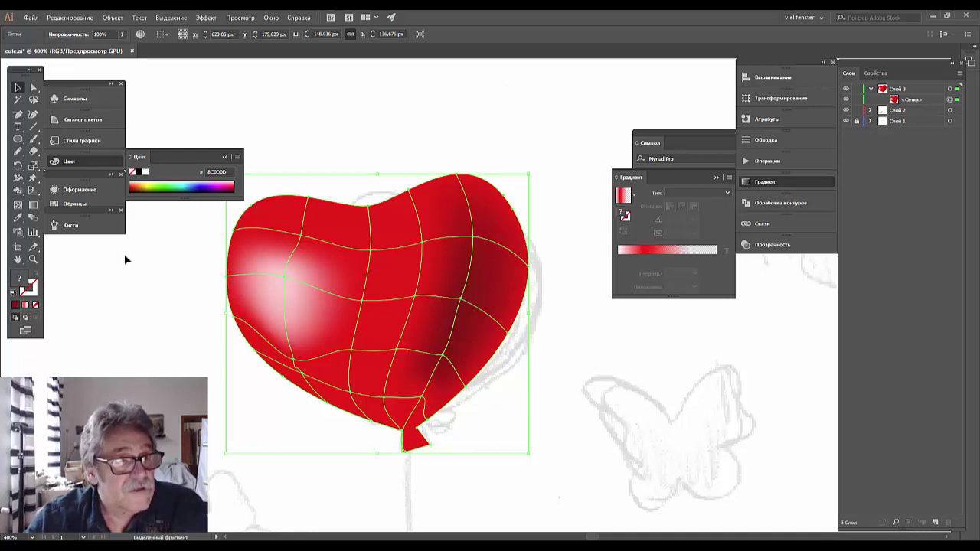
# Step: Sample dark red onto the mesh point near the balloon's neck, then deselect to review
pyautogui.click(33, 90)
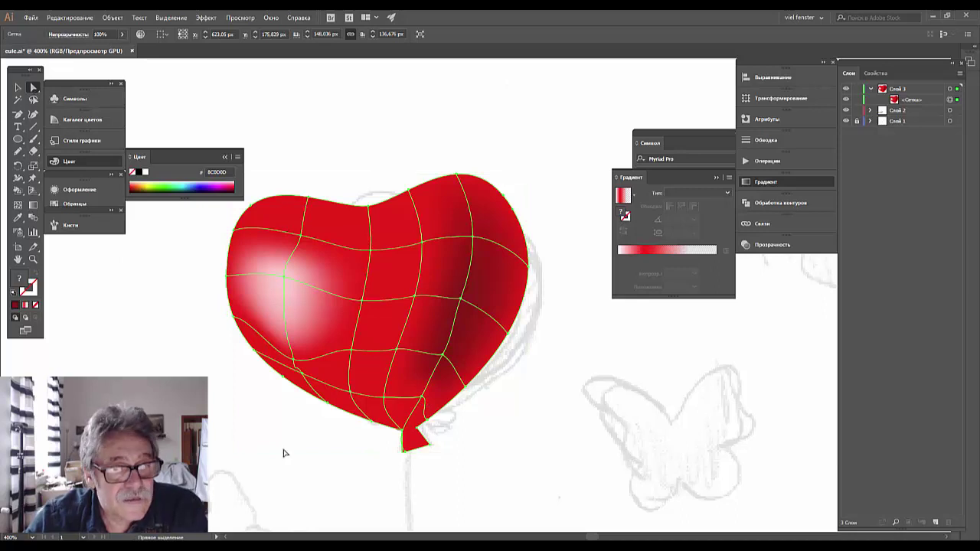
pyautogui.click(422, 398)
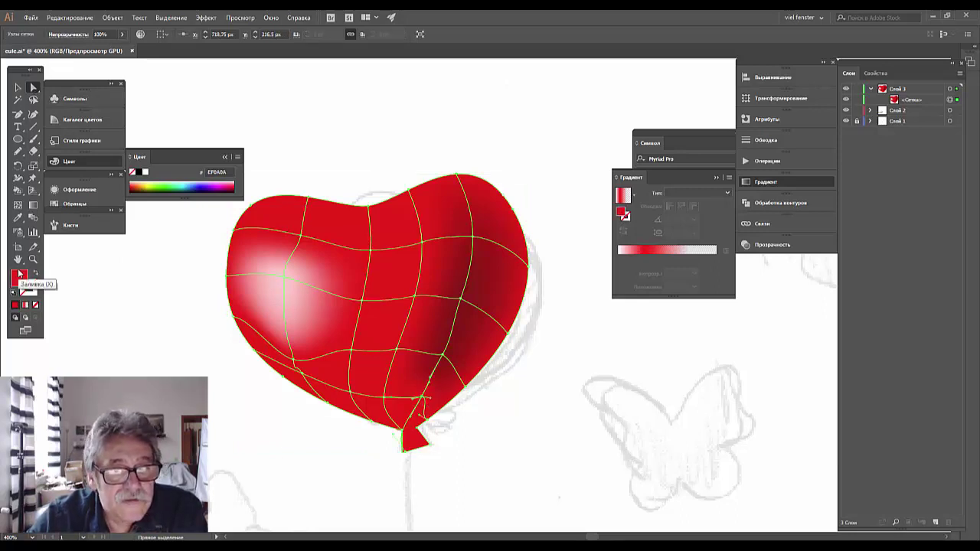
pyautogui.click(18, 217)
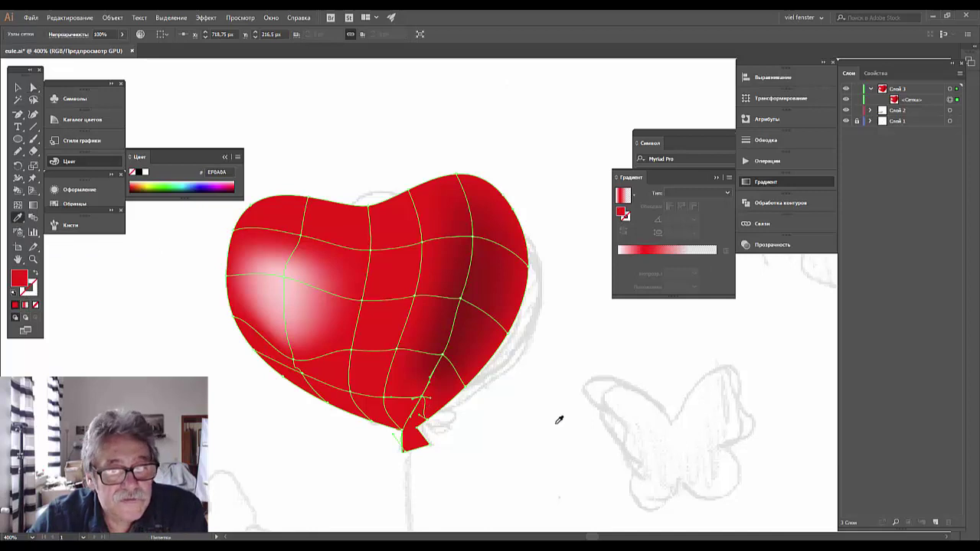
pyautogui.click(446, 365)
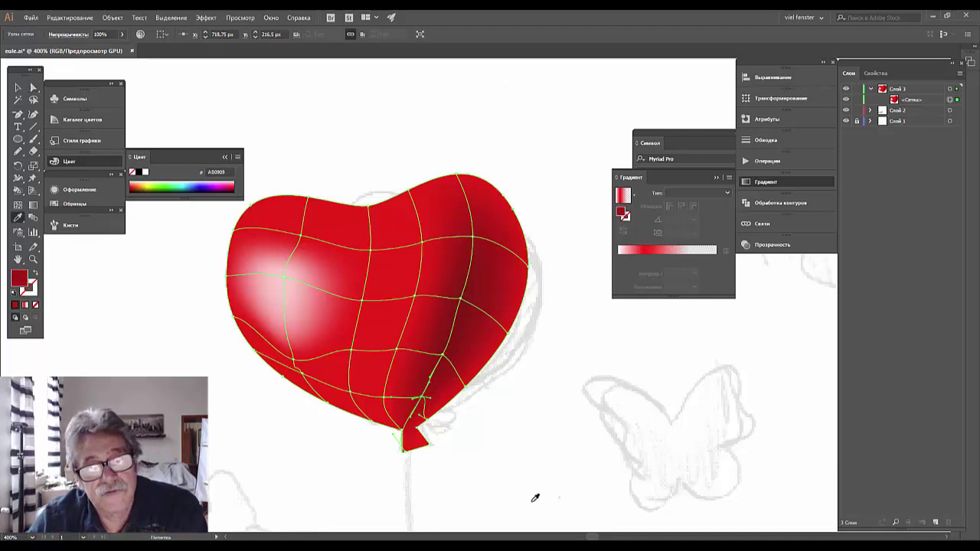
pyautogui.click(17, 88)
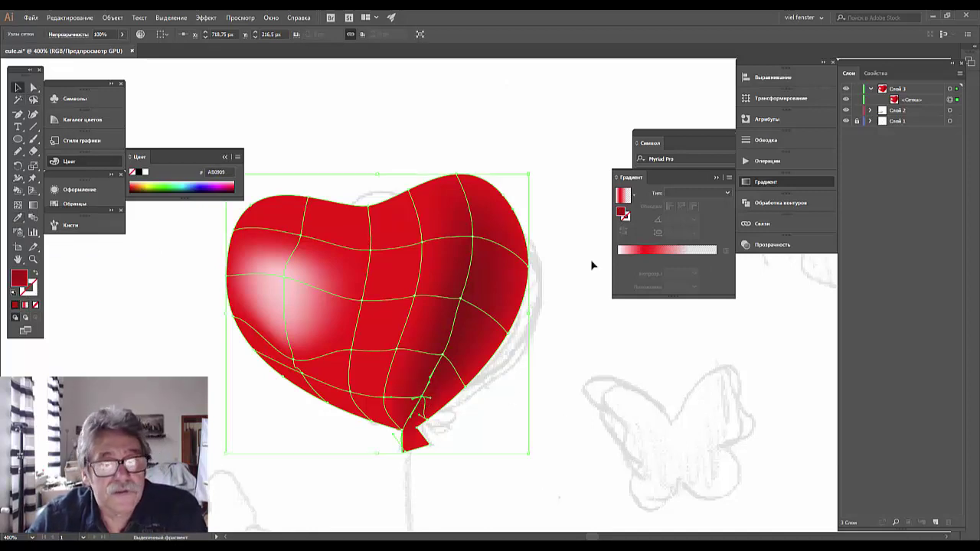
pyautogui.click(607, 351)
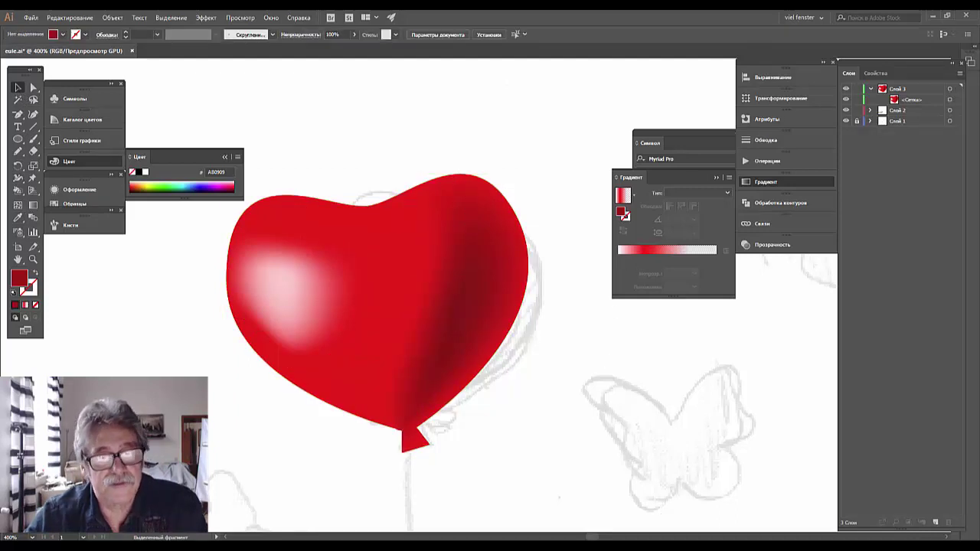
pyautogui.hotkey('ctrl', '-')
pyautogui.hotkey('ctrl', '-')
pyautogui.hotkey('ctrl', '-')
pyautogui.hotkey('ctrl', '-')
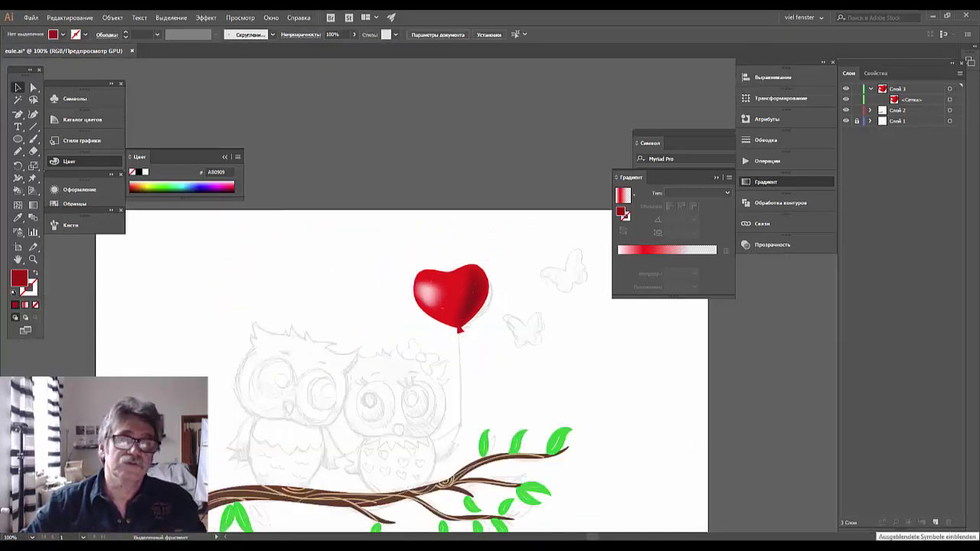
pyautogui.hotkey('ctrl', '-')
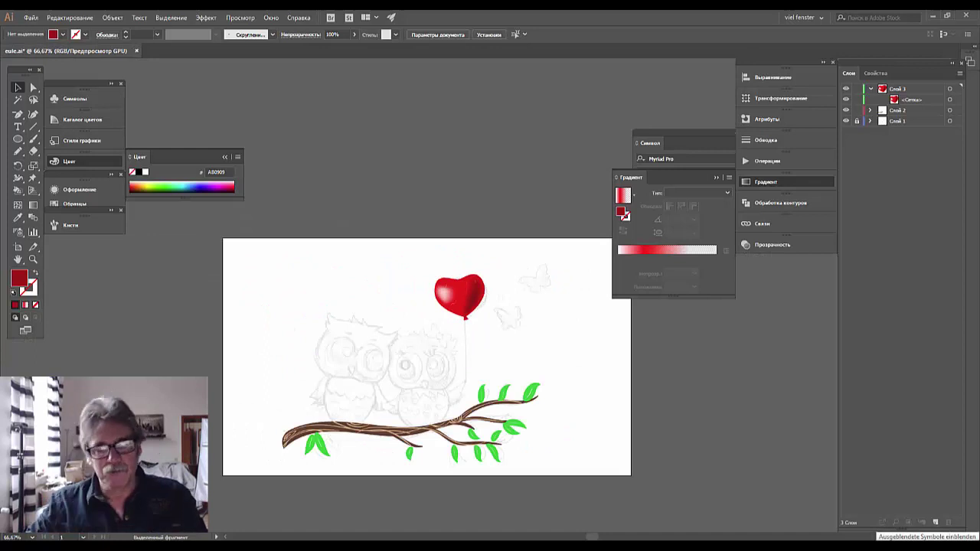
pyautogui.hotkey('ctrl', '+')
pyautogui.hotkey('ctrl', '+')
pyautogui.hotkey('ctrl', '+')
pyautogui.hotkey('ctrl', '+')
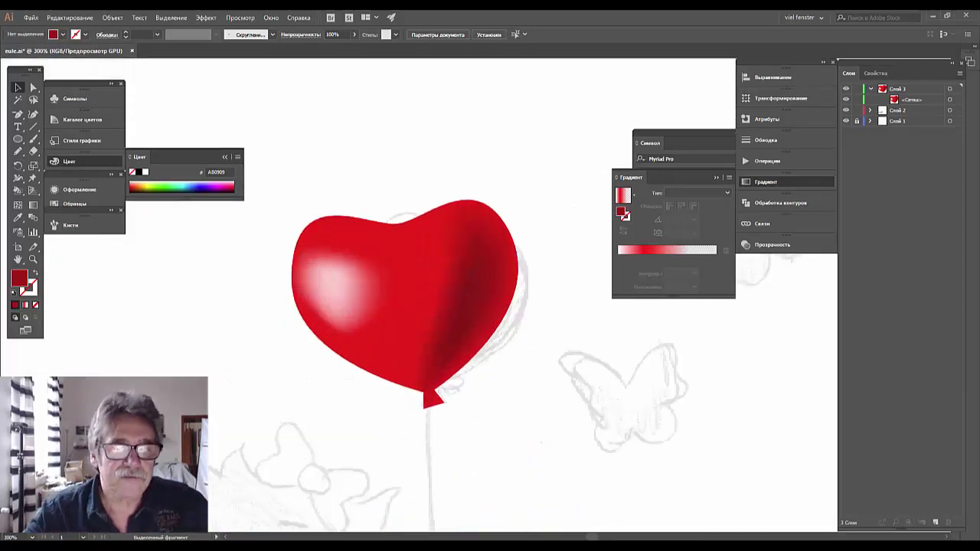
pyautogui.hotkey('ctrl', '+')
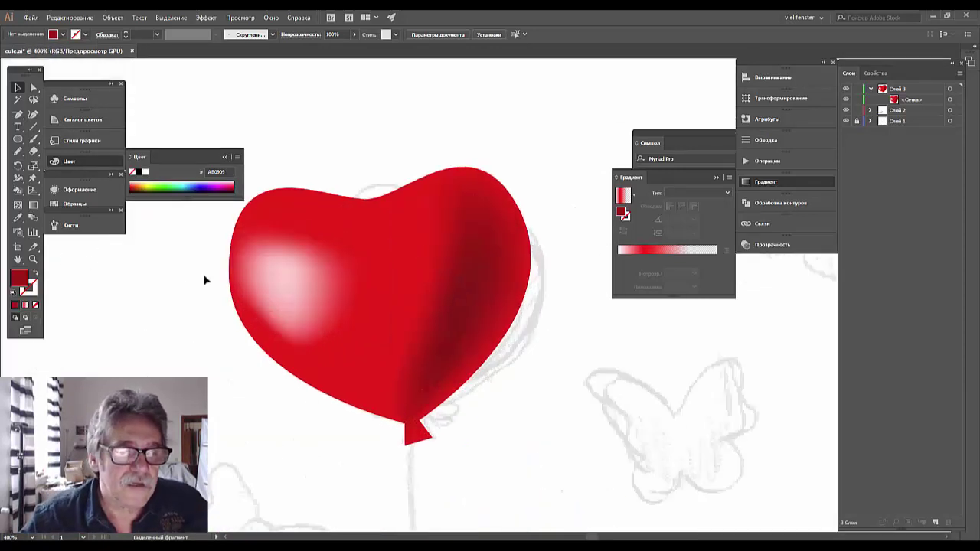
pyautogui.click(274, 281)
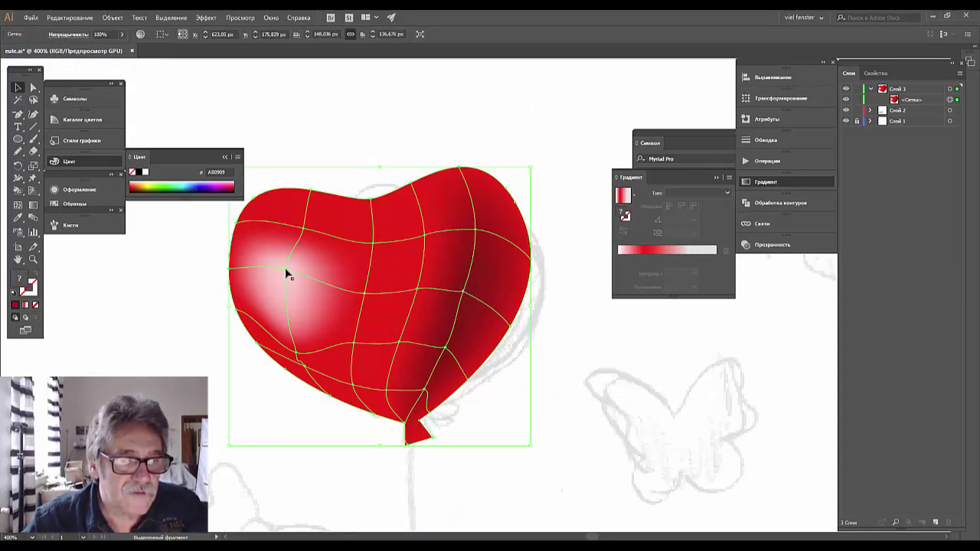
# Step: Drag the pale highlight's mesh point up-left, pull its mesh line leftward, then deselect
pyautogui.click(34, 87)
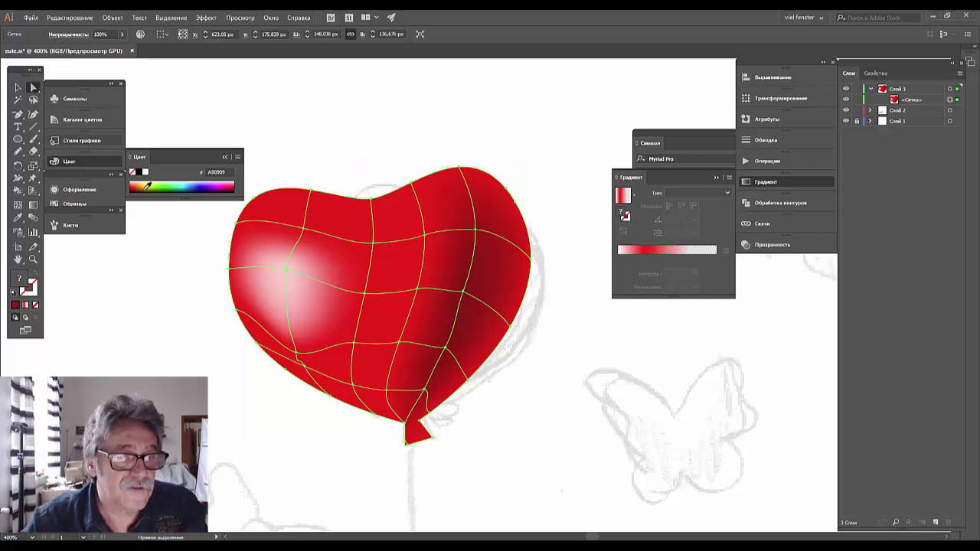
pyautogui.click(288, 274)
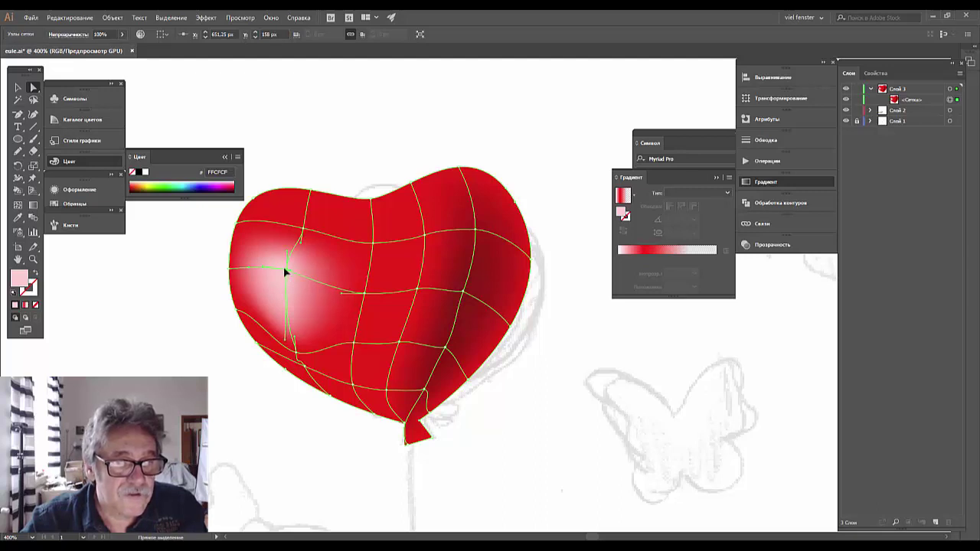
pyautogui.moveTo(285, 272); pyautogui.dragTo(280, 269)
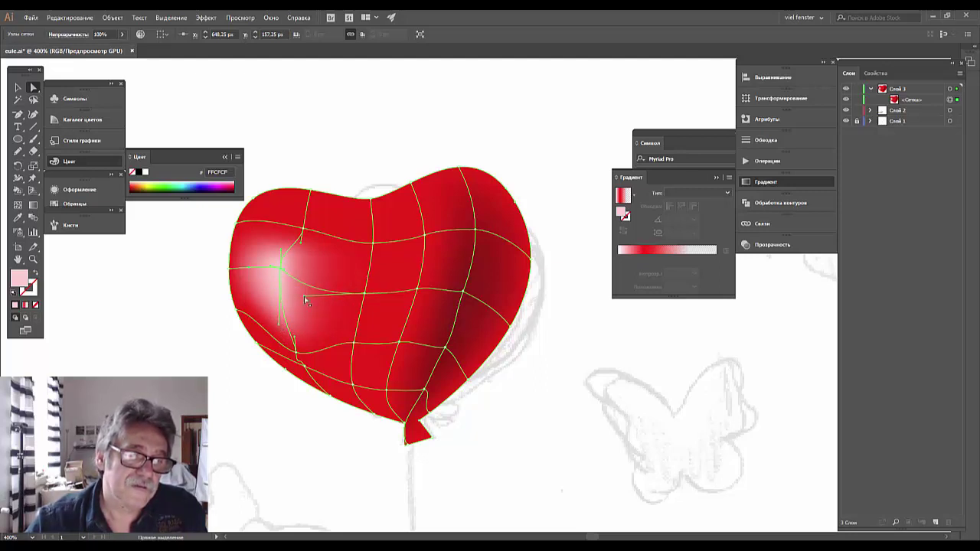
pyautogui.moveTo(304, 300); pyautogui.dragTo(299, 301)
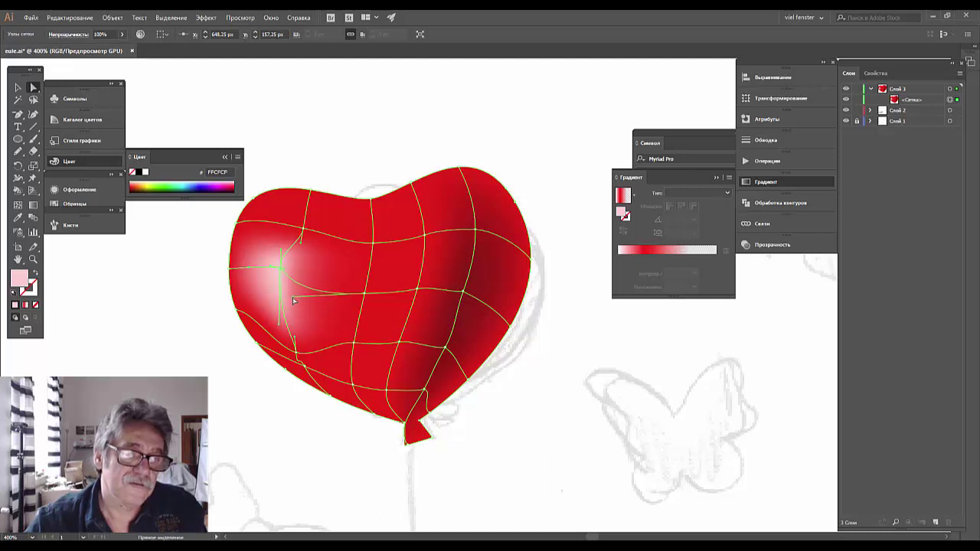
pyautogui.click(536, 417)
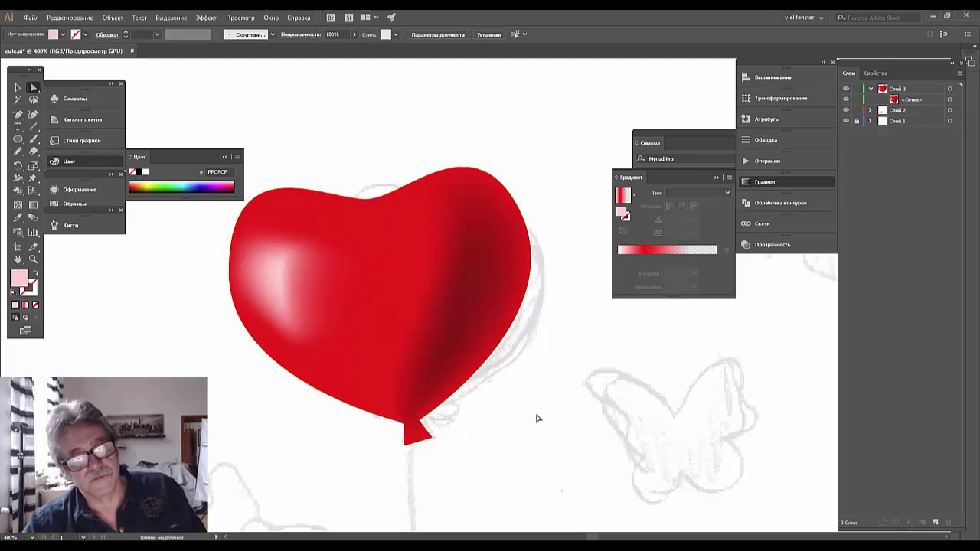
# Step: Zoom around the balloon and direct-select the mesh point near the heart's top edge
pyautogui.hotkey('ctrl', '-')
pyautogui.hotkey('ctrl', '-')
pyautogui.hotkey('ctrl', '-')
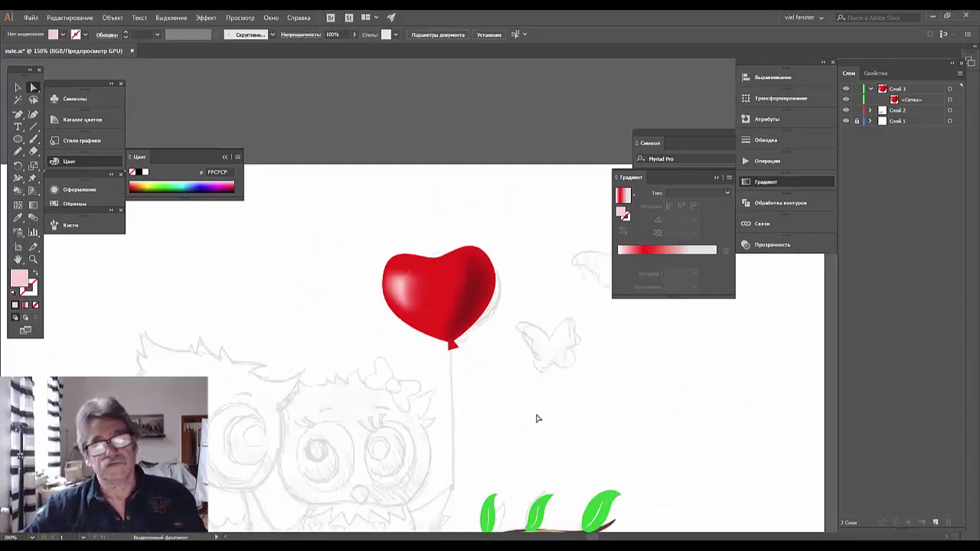
pyautogui.hotkey('ctrl', '-')
pyautogui.hotkey('ctrl', '+')
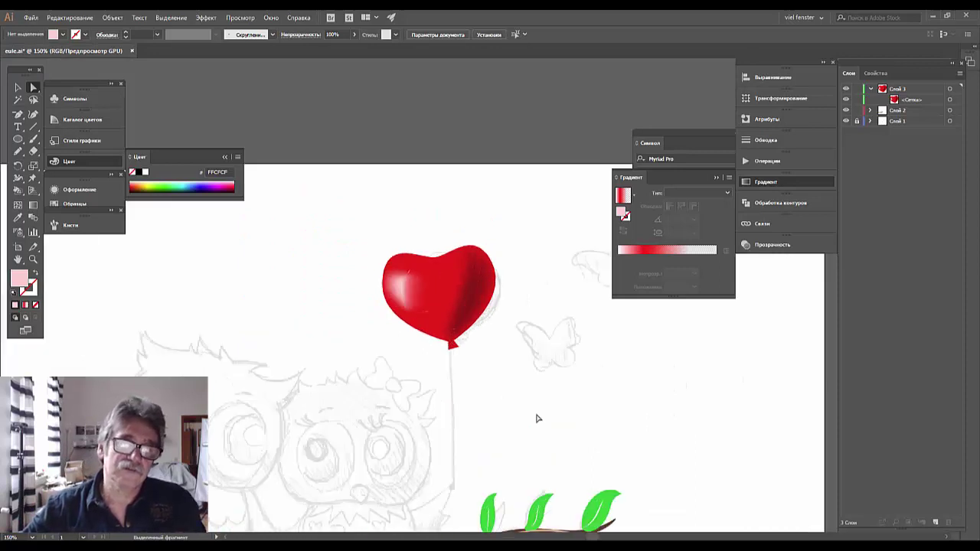
pyautogui.hotkey('ctrl', '+')
pyautogui.hotkey('ctrl', '+')
pyautogui.hotkey('ctrl', '+')
pyautogui.hotkey('ctrl', '-')
pyautogui.hotkey('ctrl', '-')
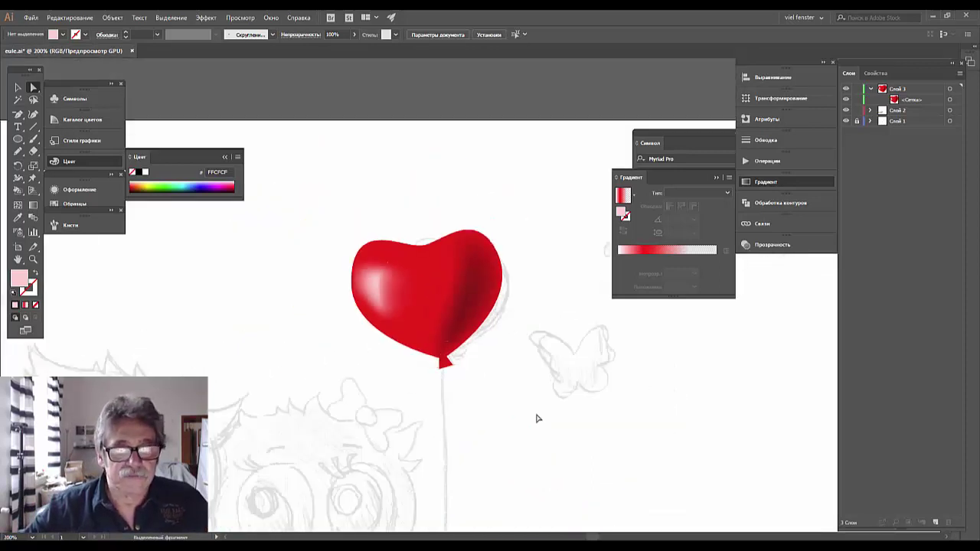
pyautogui.hotkey('ctrl', '+')
pyautogui.hotkey('ctrl', '+')
pyautogui.hotkey('ctrl', '+')
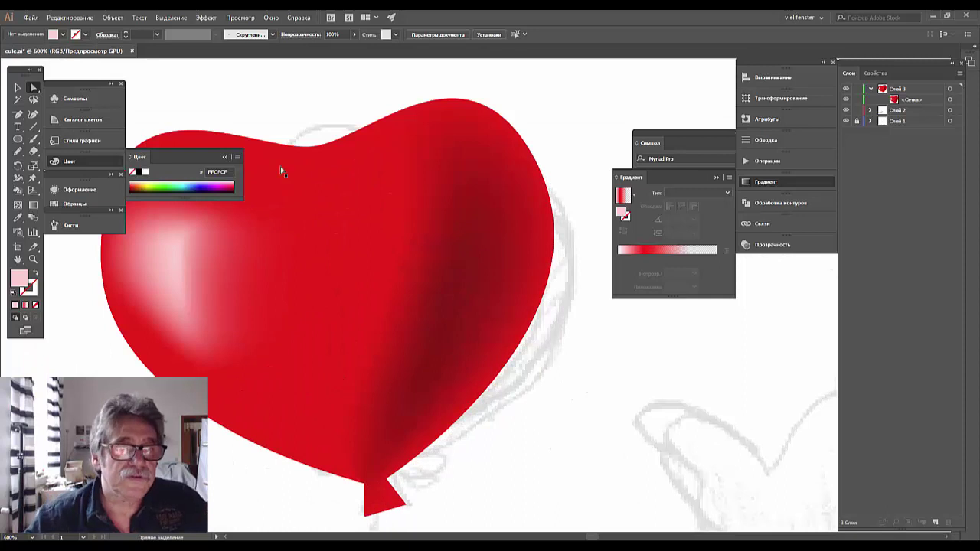
pyautogui.click(321, 215)
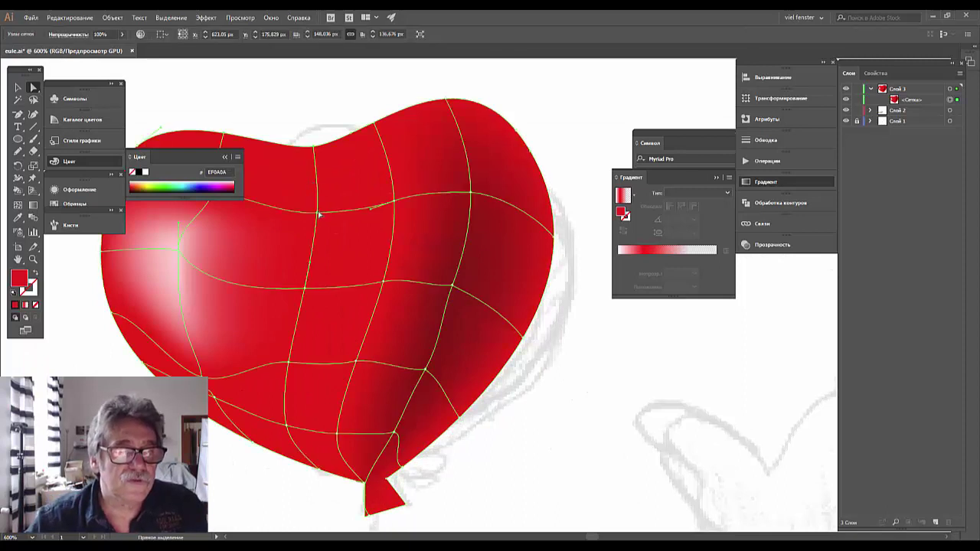
pyautogui.click(317, 214)
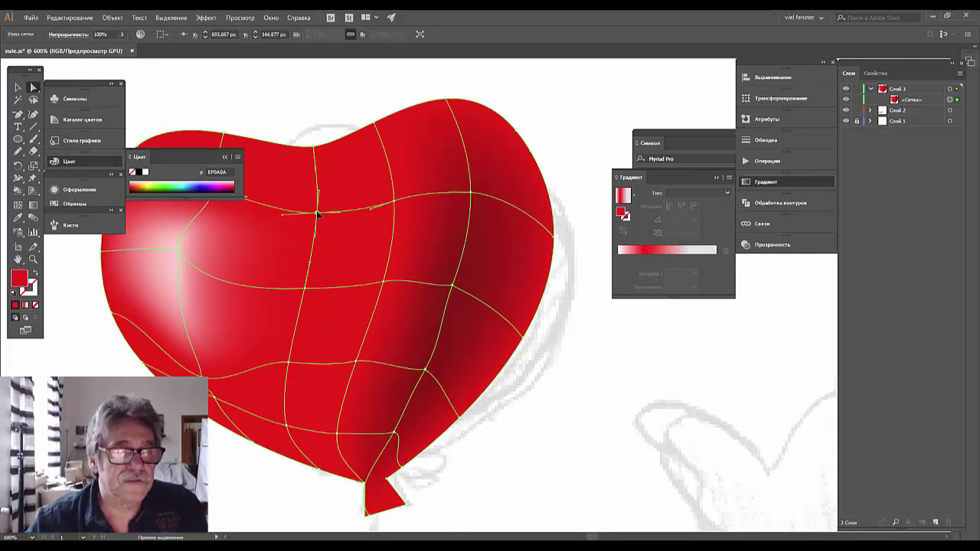
# Step: Colour the top-dip mesh point dark red B21010 and drag its surrounding mesh lines into shape
pyautogui.doubleClick(21, 278)
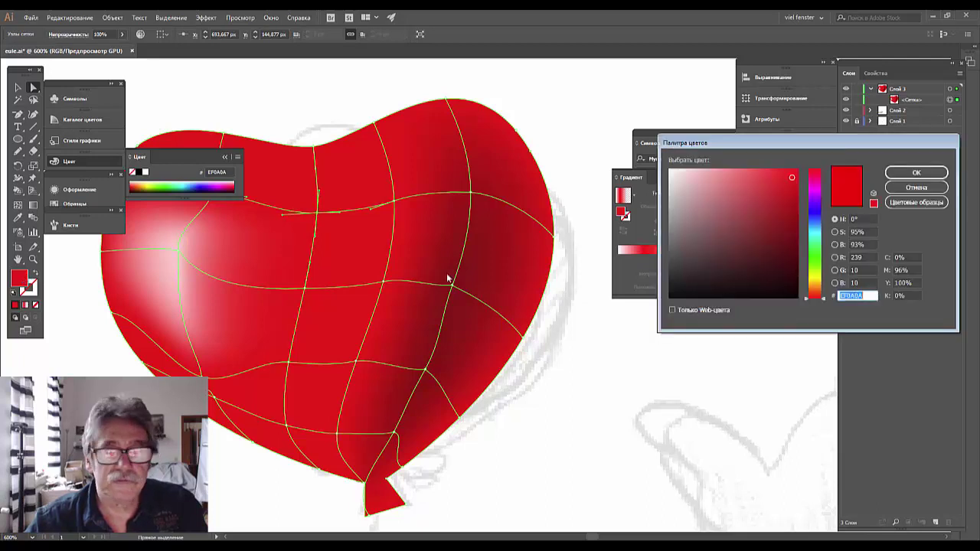
pyautogui.moveTo(784, 196); pyautogui.dragTo(786, 208)
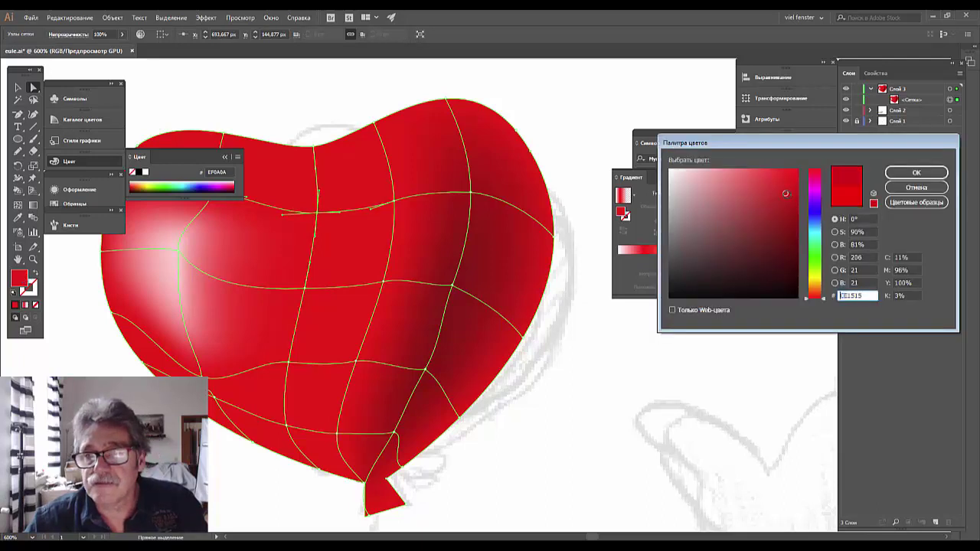
pyautogui.click(919, 173)
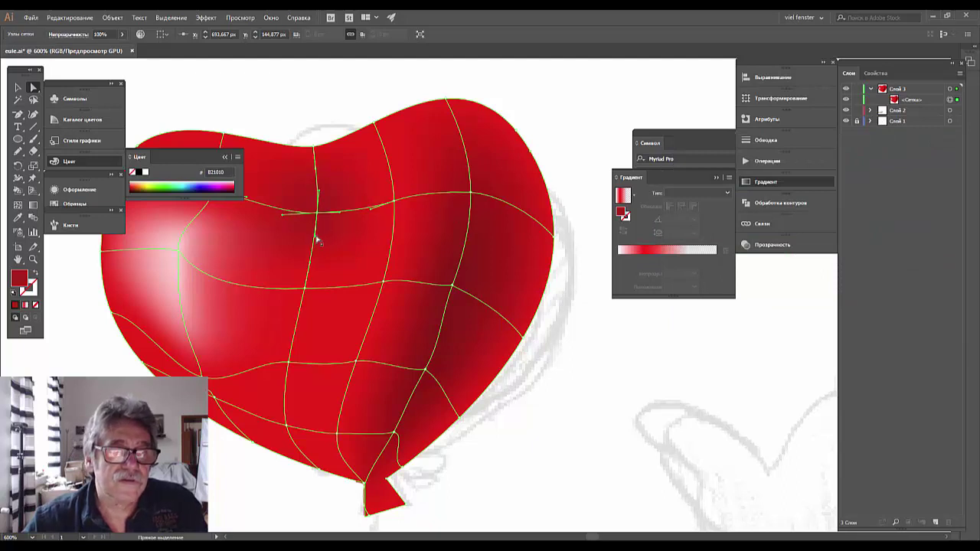
pyautogui.moveTo(318, 240); pyautogui.dragTo(319, 220)
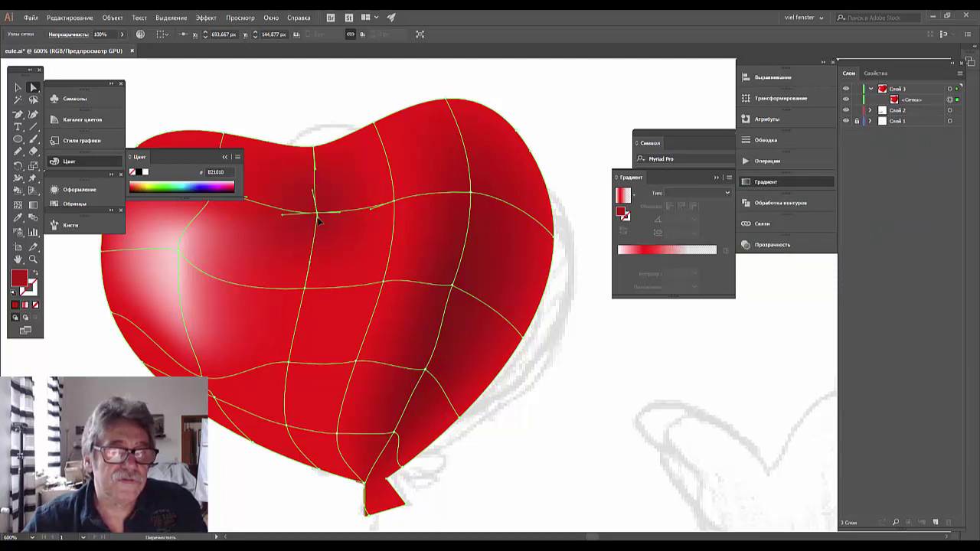
pyautogui.moveTo(313, 195)
pyautogui.mouseDown()
pyautogui.moveTo(388, 205)
pyautogui.moveTo(417, 193)
pyautogui.mouseUp()
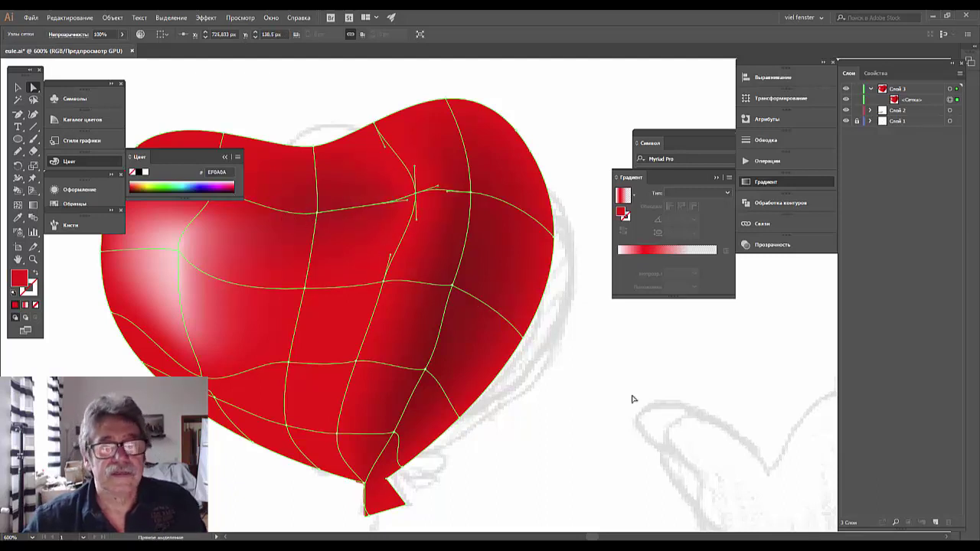
# Step: Re-zoom on the heart and direct-select the mesh point at its top dip
pyautogui.click(593, 383)
pyautogui.hotkey('ctrl', '-')
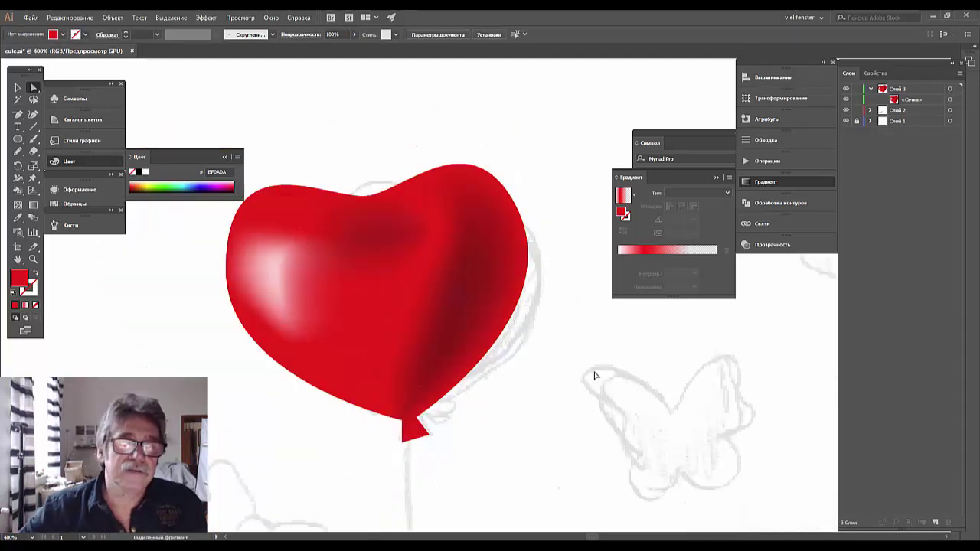
pyautogui.hotkey('ctrl', '-')
pyautogui.hotkey('ctrl', '-')
pyautogui.hotkey('ctrl', '-')
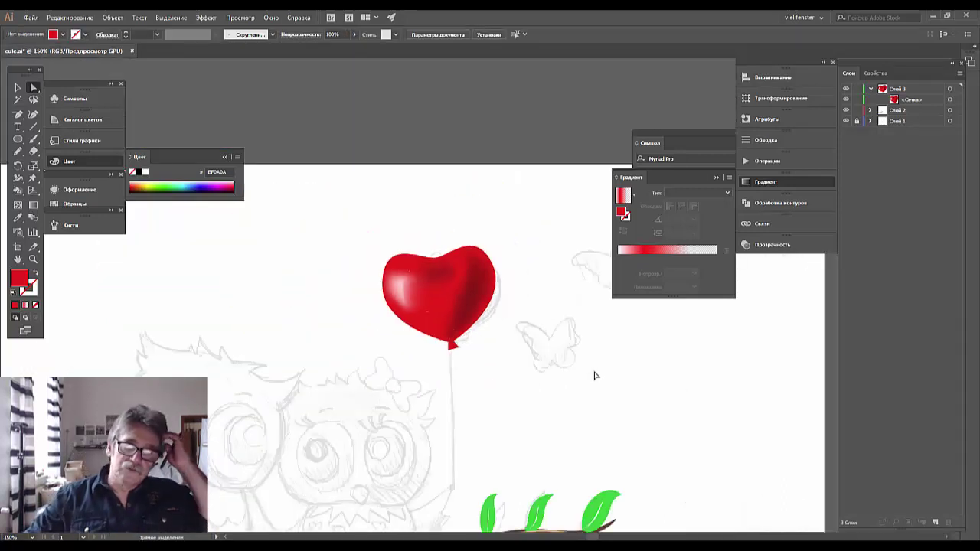
pyautogui.hotkey('ctrl', '+')
pyautogui.hotkey('ctrl', '+')
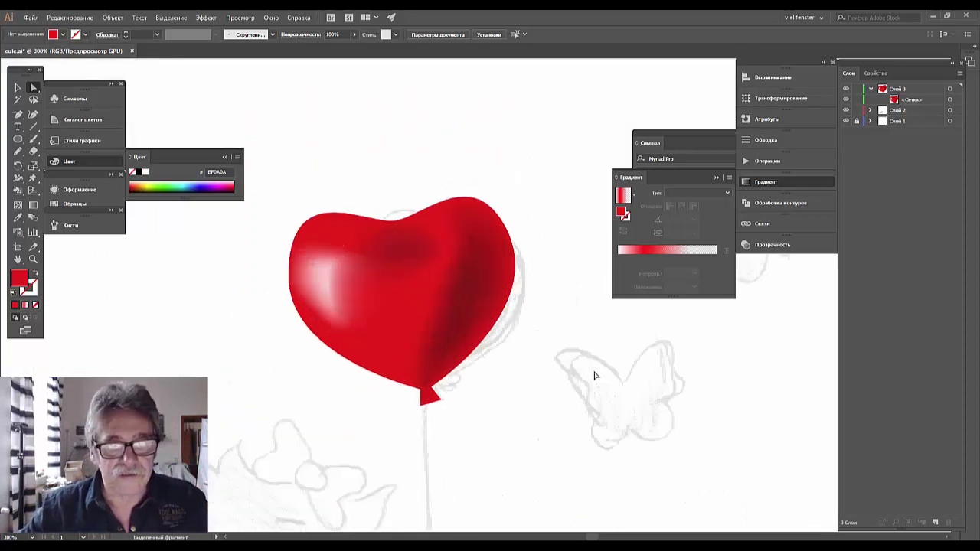
pyautogui.hotkey('ctrl', '+')
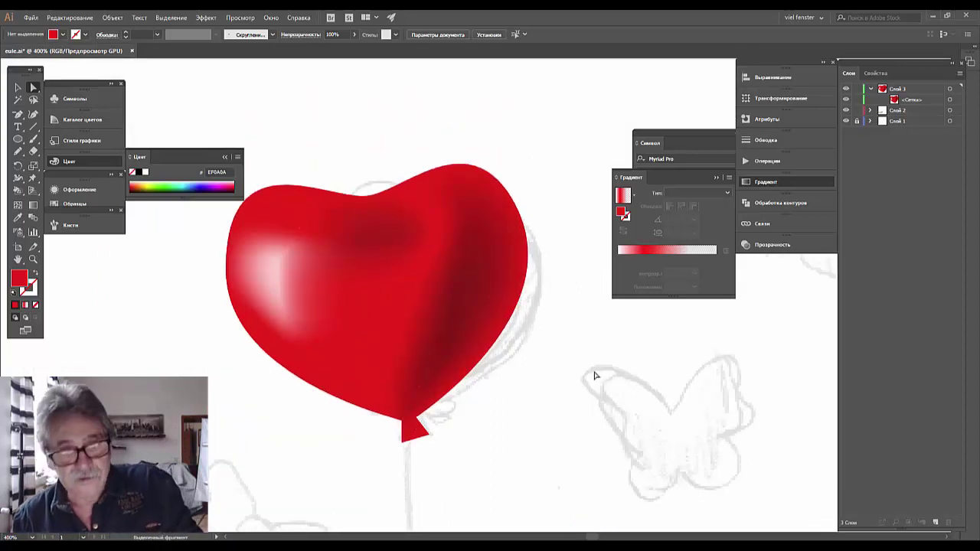
pyautogui.hotkey('ctrl', 'a')
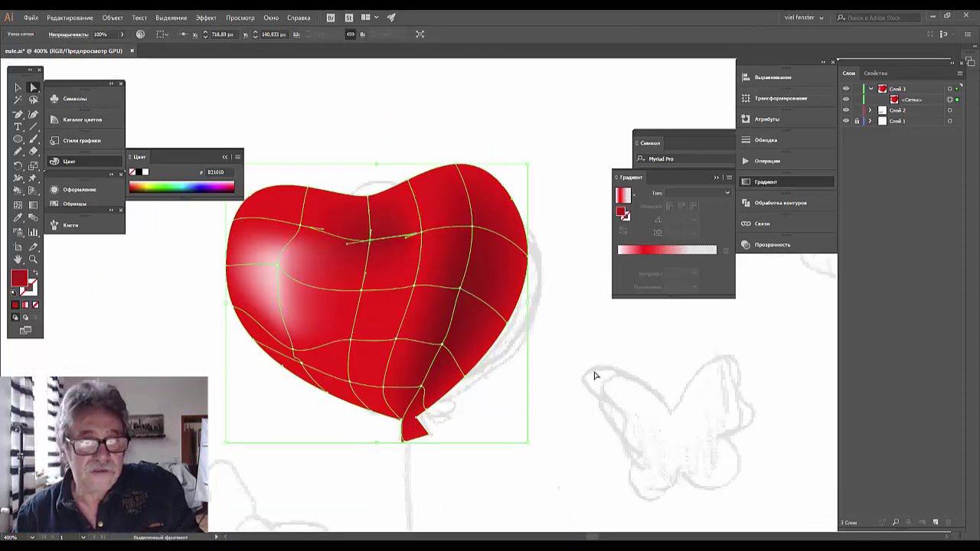
pyautogui.press('a')
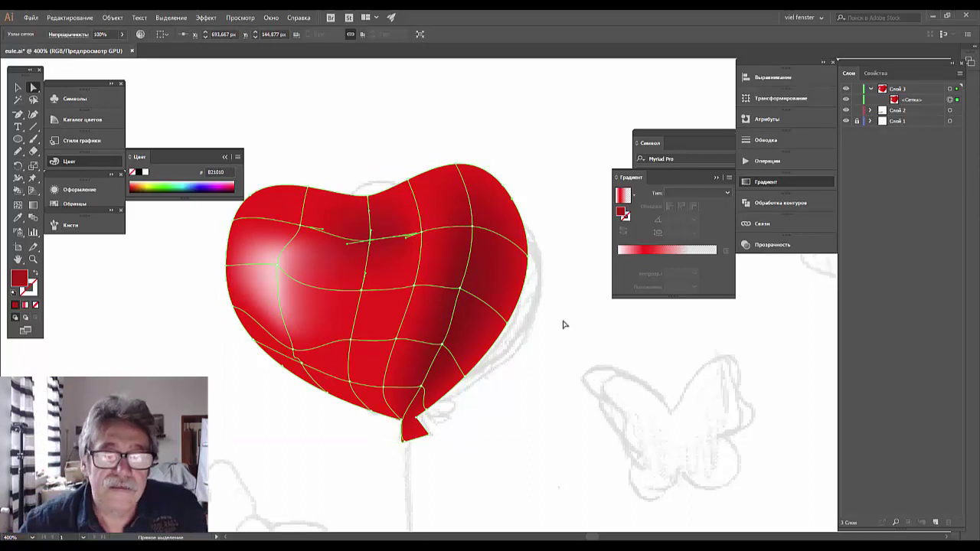
pyautogui.click(563, 324)
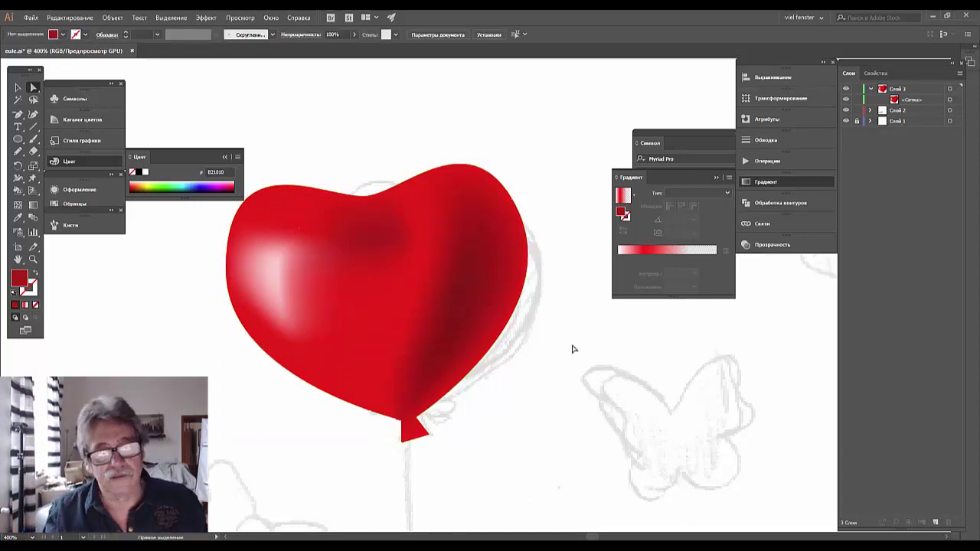
pyautogui.hotkey('ctrl', '-')
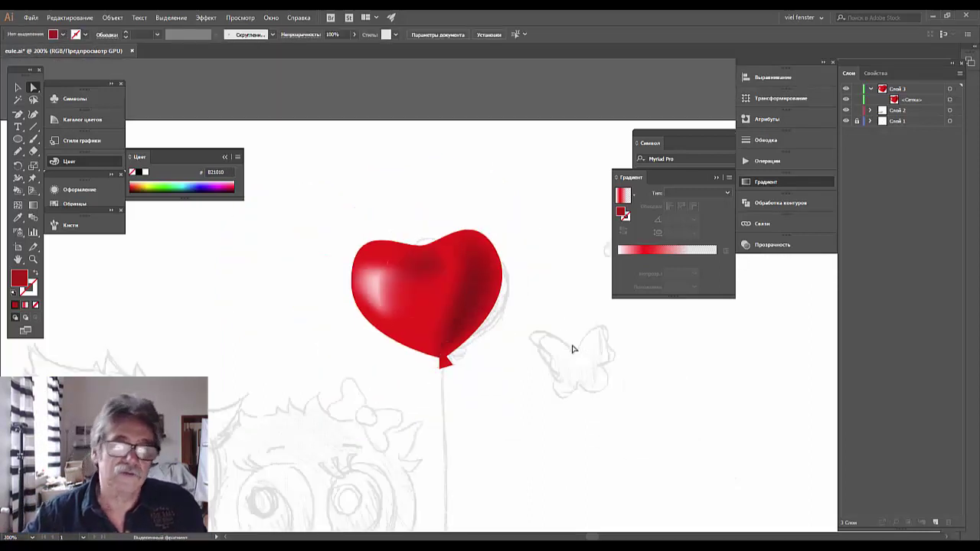
pyautogui.hotkey('ctrl', '+')
pyautogui.hotkey('ctrl', '+')
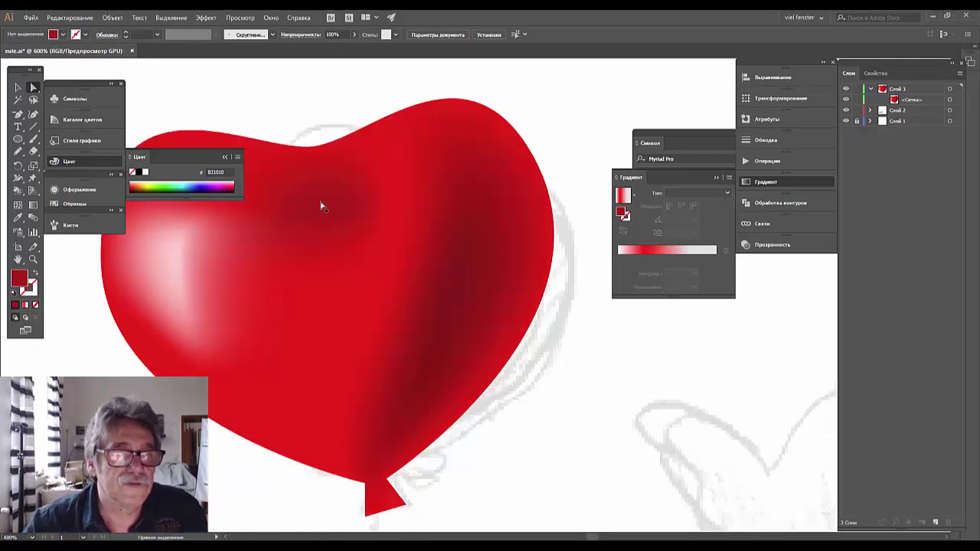
pyautogui.click(322, 207)
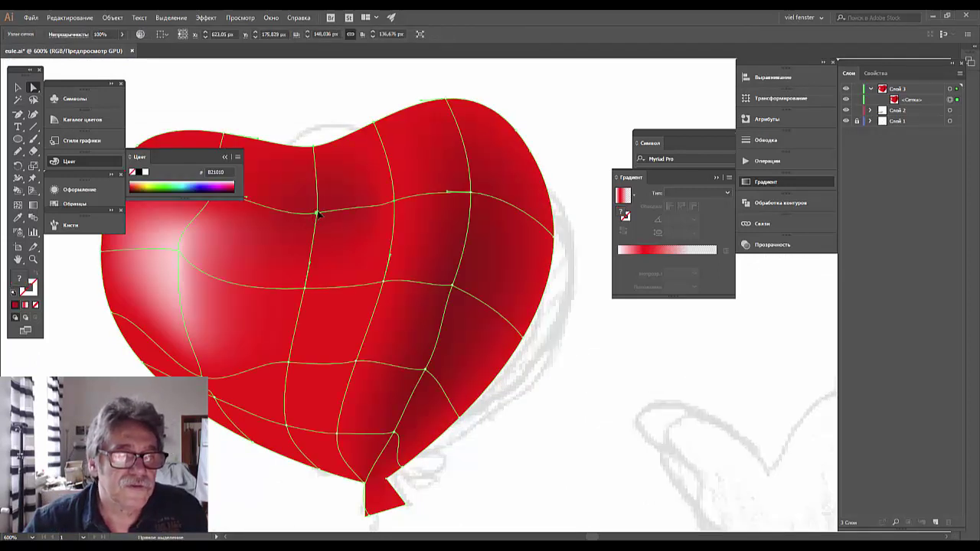
pyautogui.click(318, 213)
# Step: Recolour that mesh point to deep red C91212 and deselect the heart
pyautogui.doubleClick(25, 279)
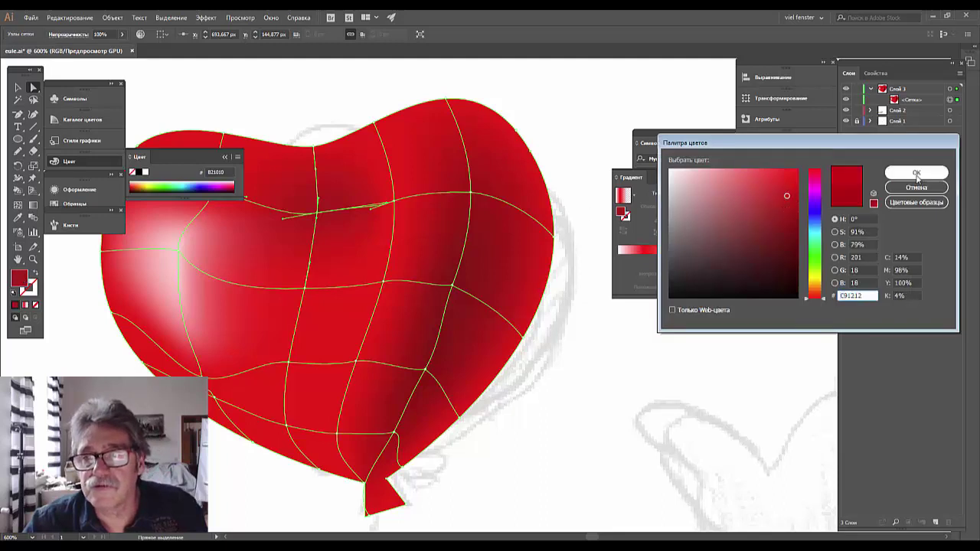
pyautogui.click(916, 172)
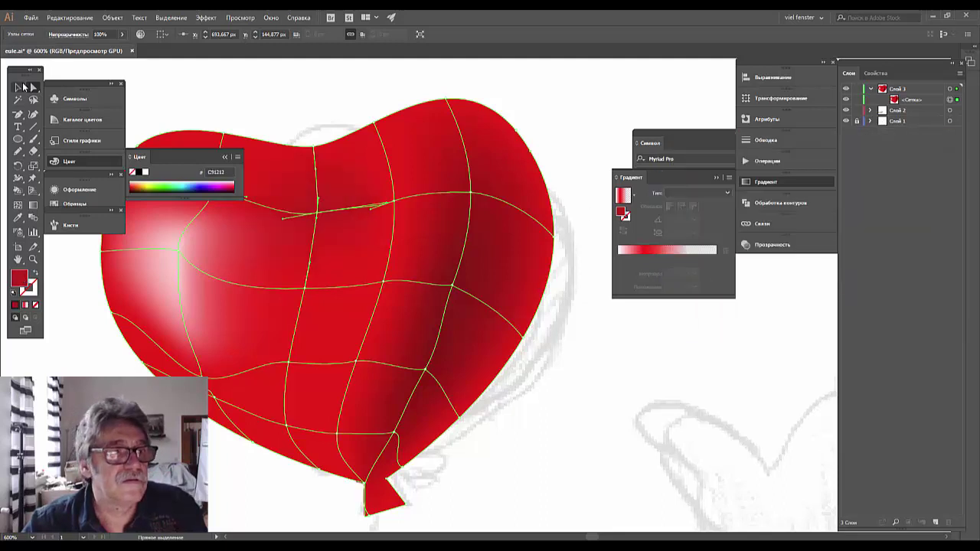
pyautogui.click(23, 87)
pyautogui.click(313, 119)
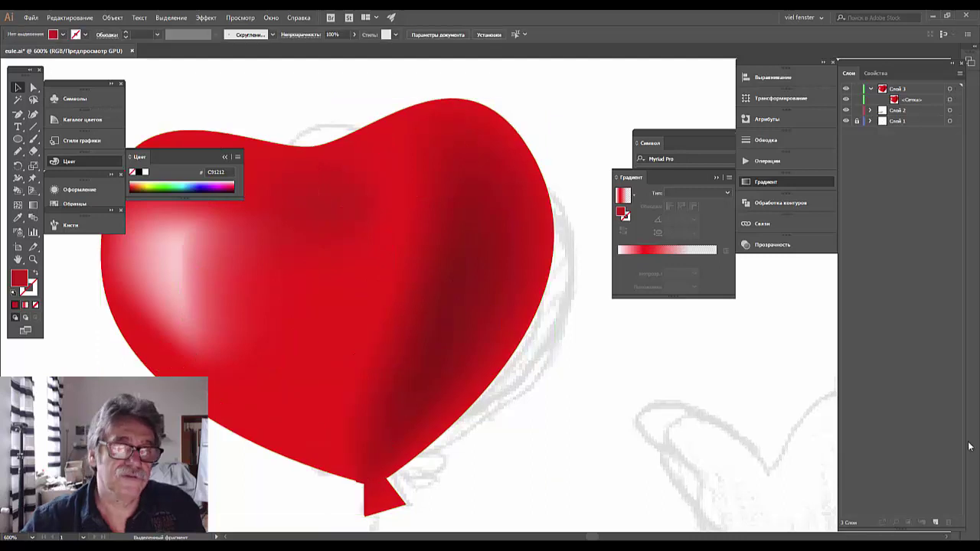
# Step: Zoom out to 50%, back to 150%, and pan to show the owls and branch
pyautogui.hotkey('ctrl', '-')
pyautogui.hotkey('ctrl', '-')
pyautogui.hotkey('ctrl', '-')
pyautogui.hotkey('ctrl', '-')
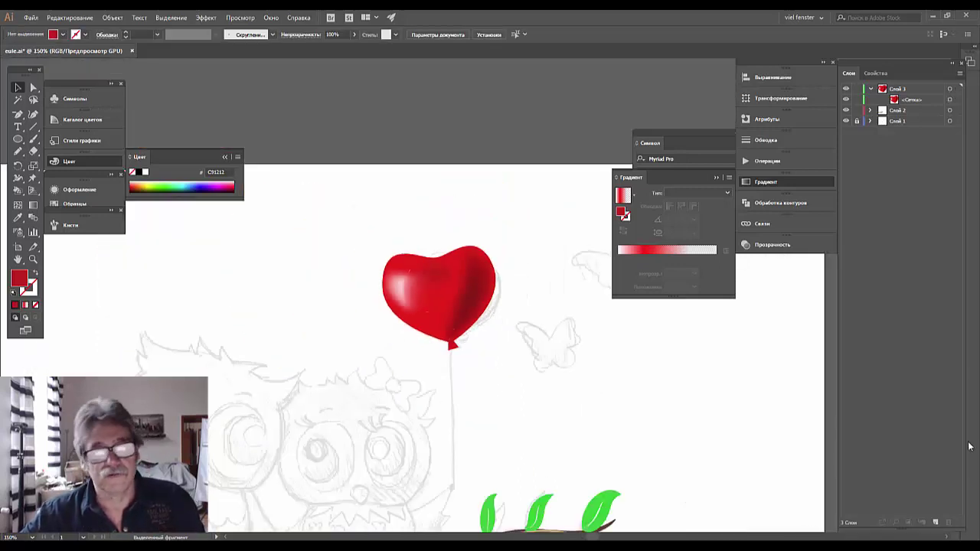
pyautogui.hotkey('ctrl', '-')
pyautogui.hotkey('ctrl', '-')
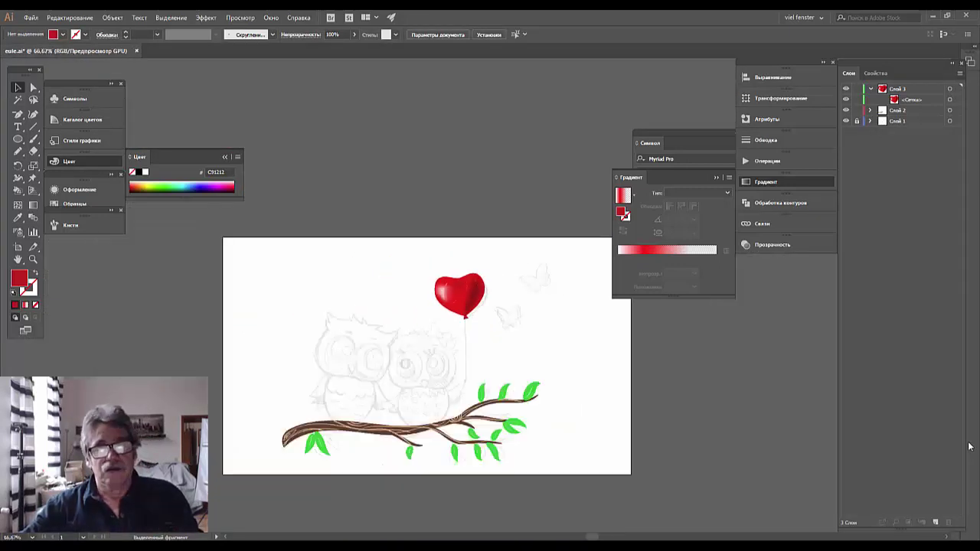
pyautogui.hotkey('ctrl', '-')
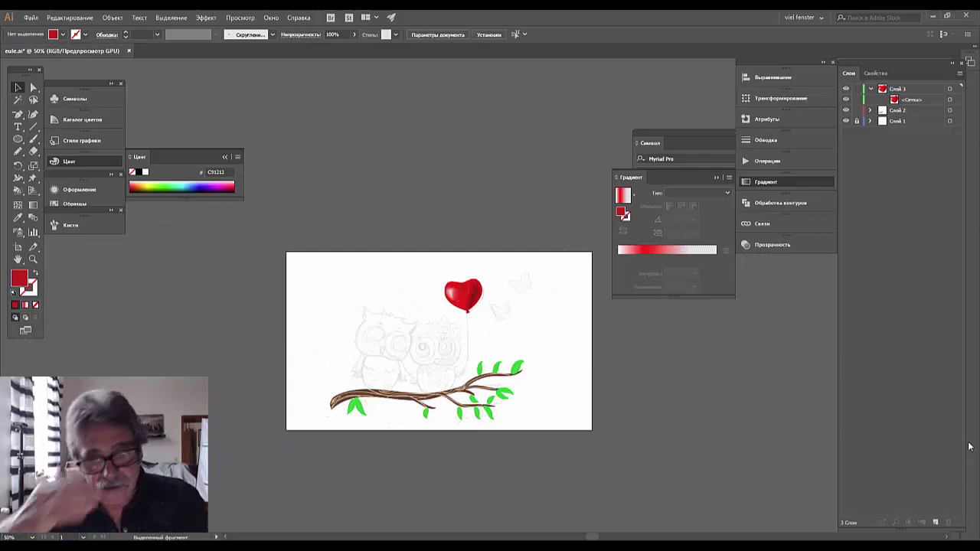
pyautogui.hotkey('ctrl', '+')
pyautogui.hotkey('ctrl', '+')
pyautogui.hotkey('ctrl', '+')
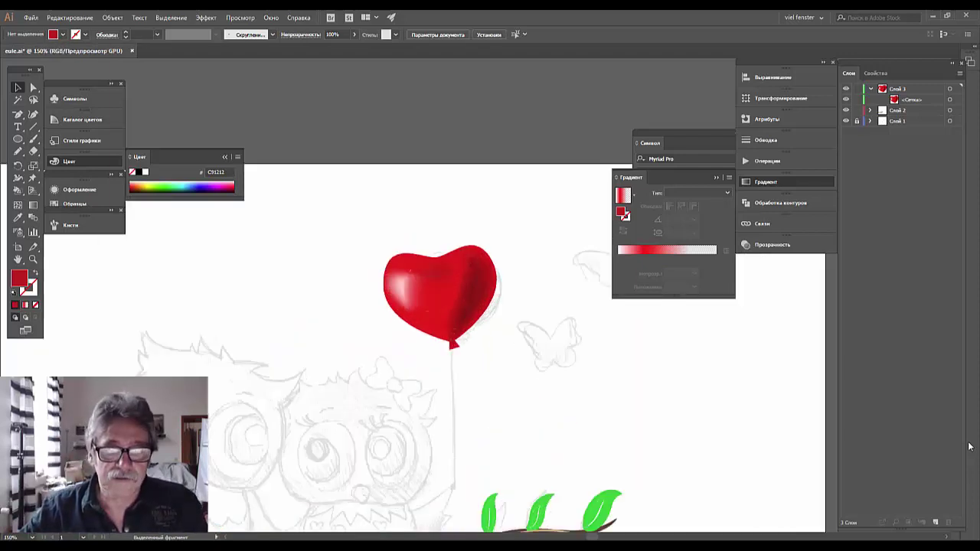
pyautogui.moveTo(661, 422); pyautogui.dragTo(636, 322)
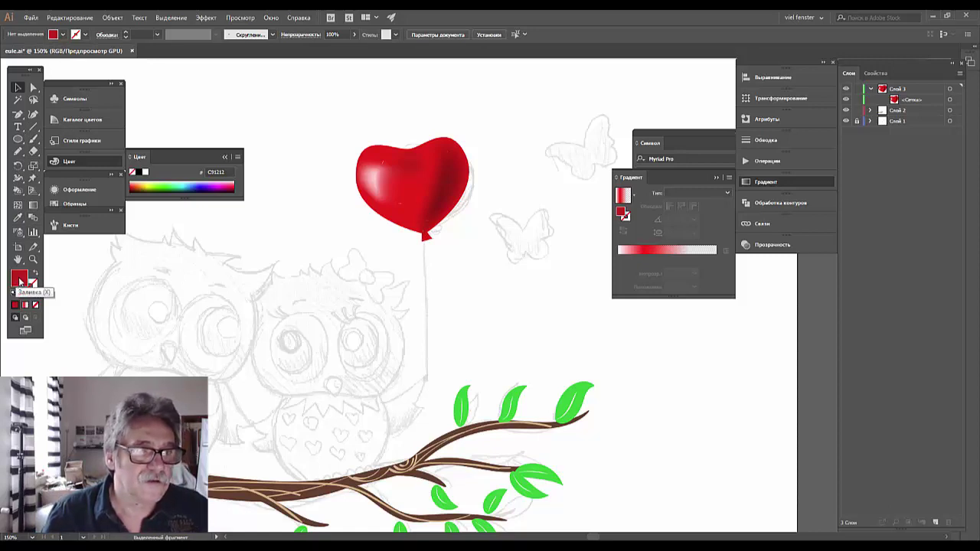
# Step: Set the fill colour to bright red F40303
pyautogui.doubleClick(20, 281)
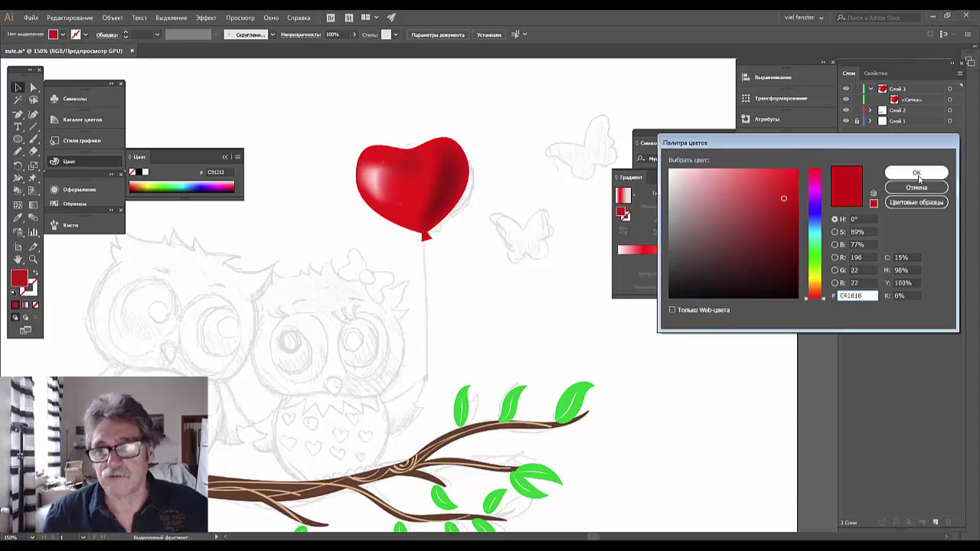
pyautogui.write('F40303')
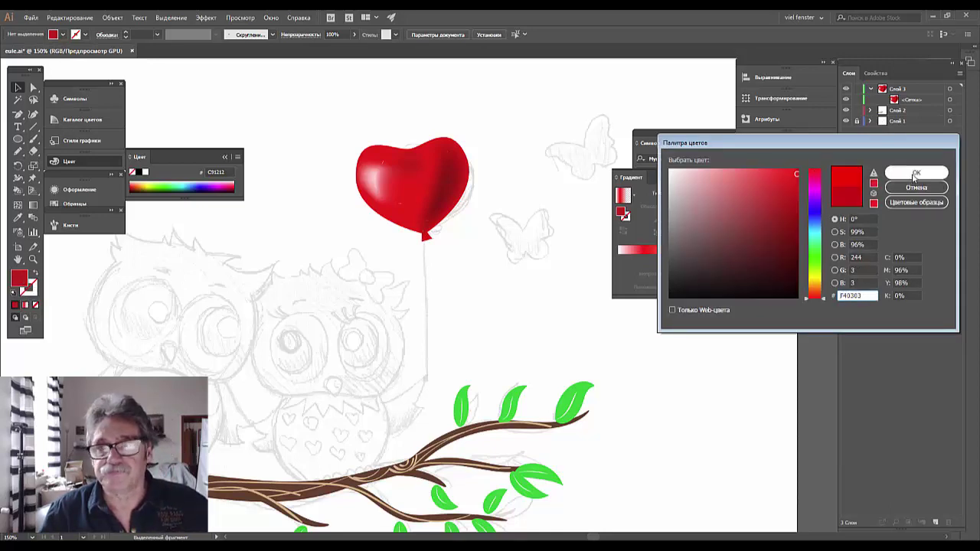
pyautogui.click(913, 173)
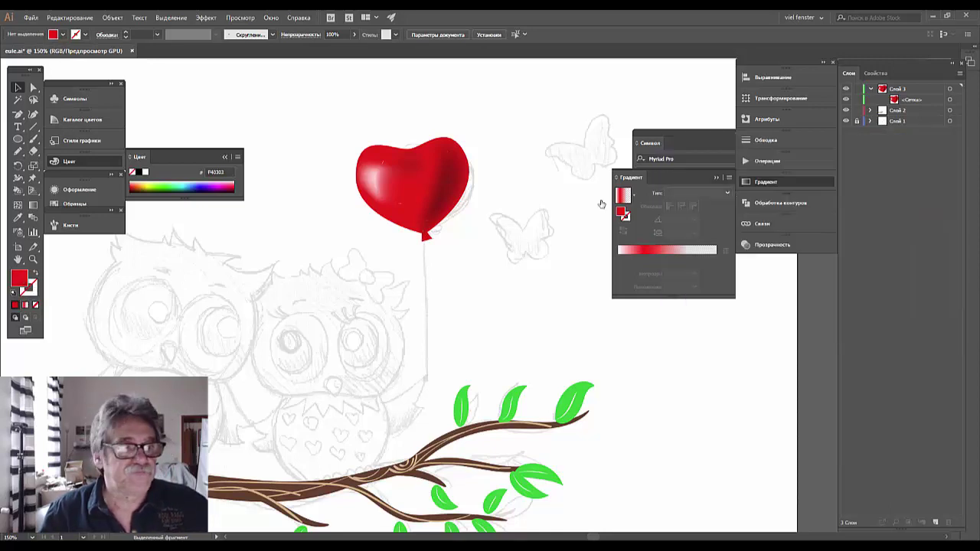
# Step: Pick a brush, draw a trial 4 pt string from the balloon's knot, then delete it
pyautogui.click(70, 225)
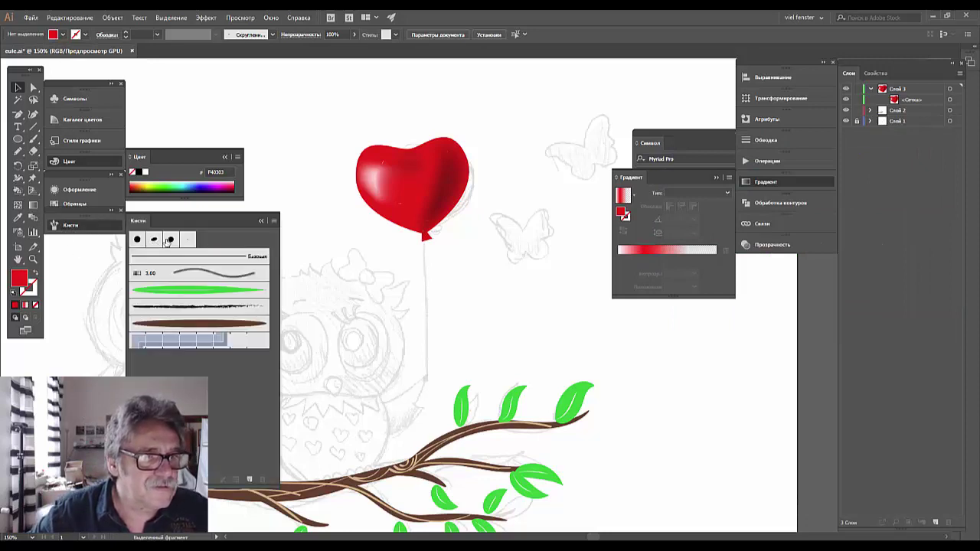
pyautogui.click(188, 239)
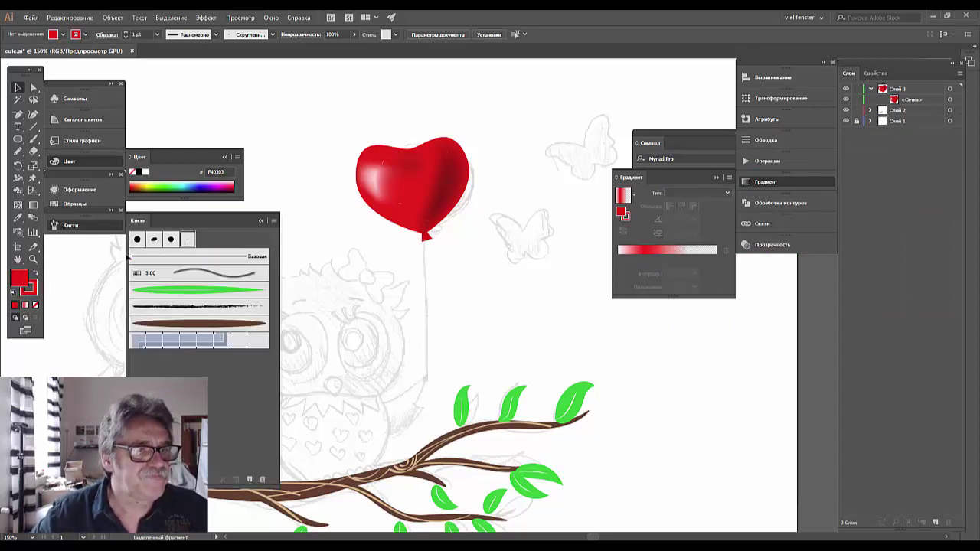
pyautogui.click(17, 151)
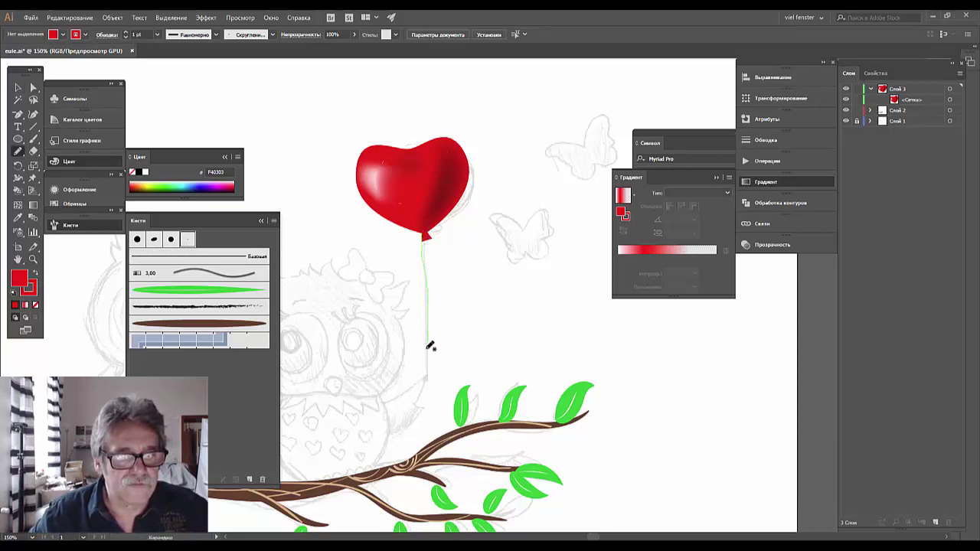
pyautogui.moveTo(426, 375); pyautogui.dragTo(426, 380)
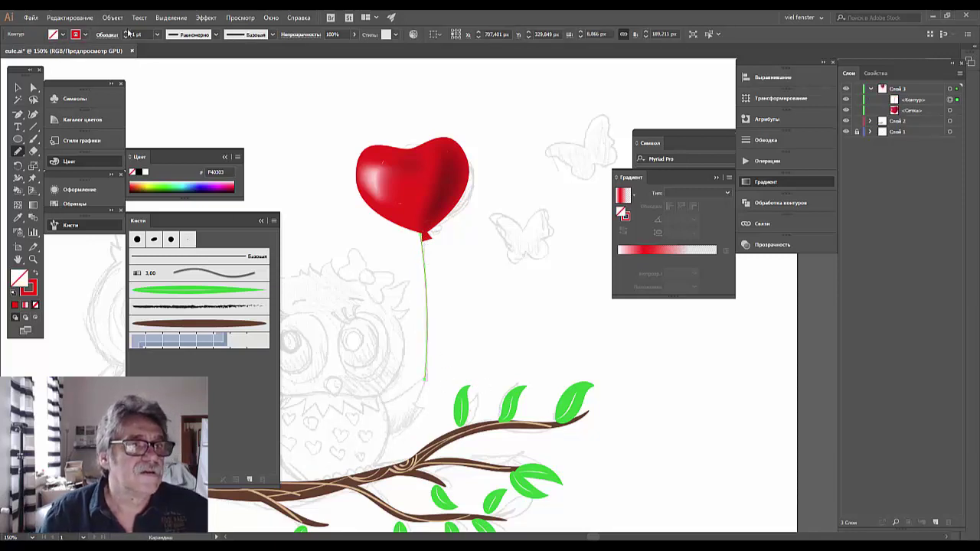
pyautogui.click(126, 34)
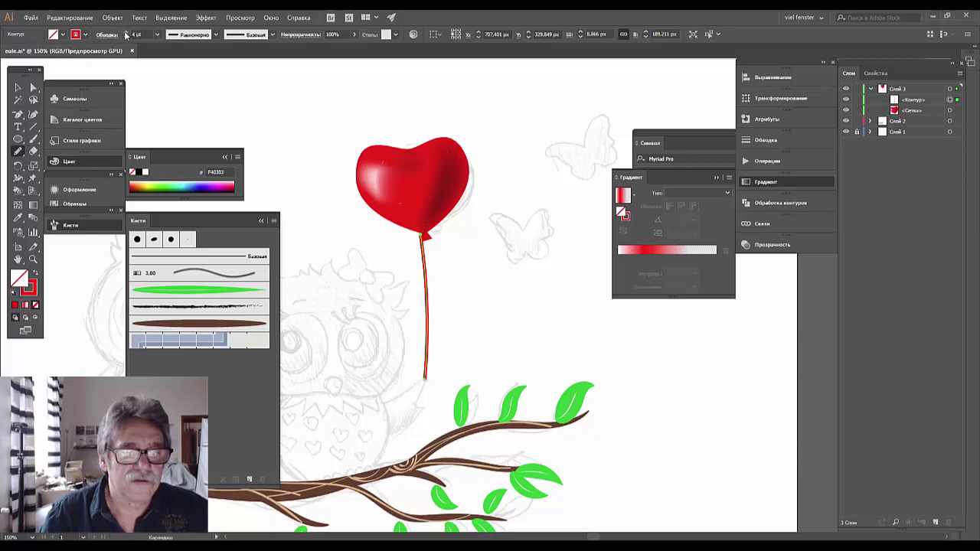
pyautogui.hotkey('ctrl', 'z')
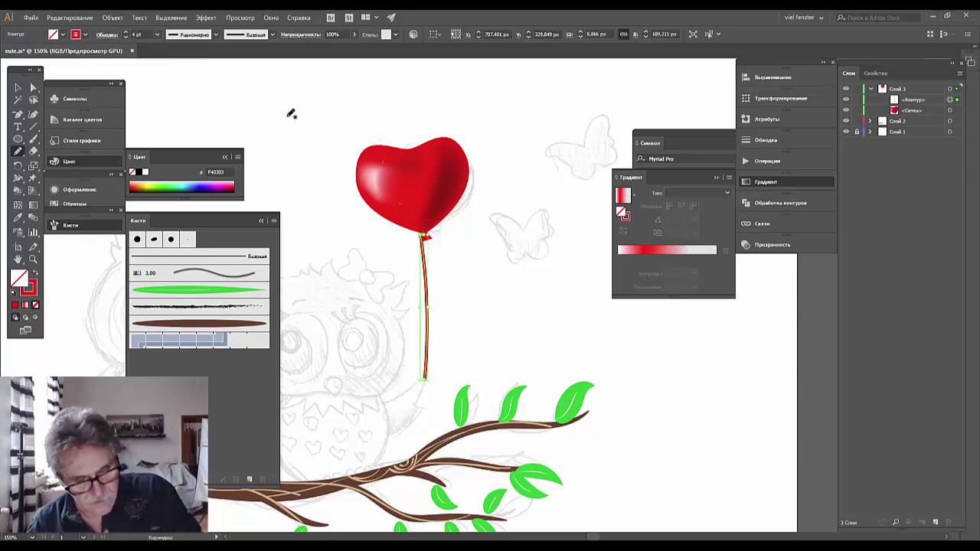
pyautogui.press('Delete')
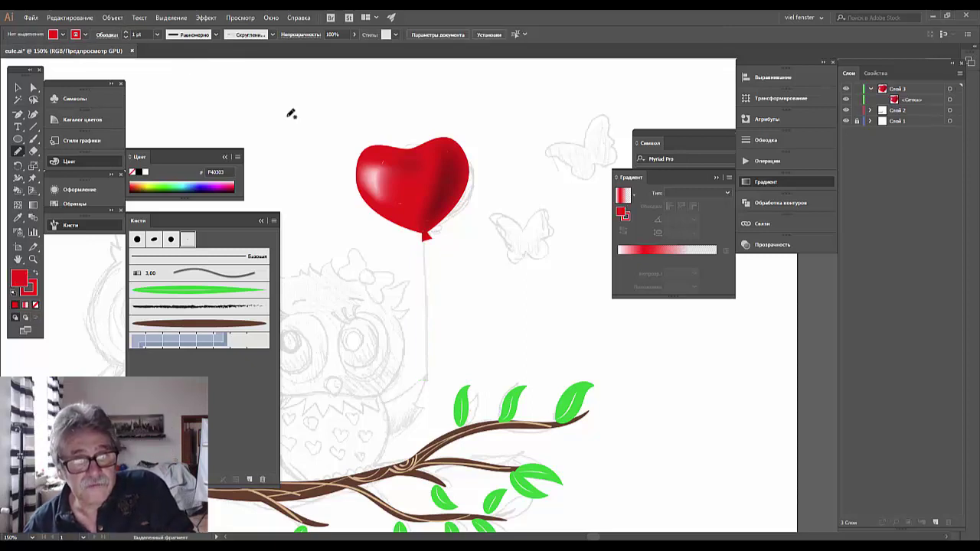
# Step: Set the oval calligraphic brush to 107°, 22% roundness, 5 pt size varying 5 pt with pressure
pyautogui.doubleClick(155, 242)
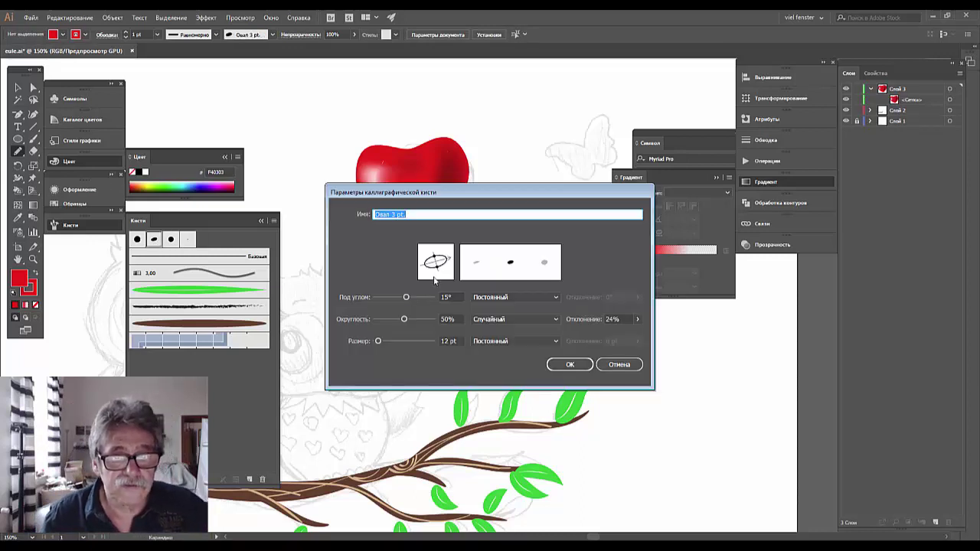
pyautogui.moveTo(406, 298)
pyautogui.mouseDown()
pyautogui.moveTo(387, 299)
pyautogui.moveTo(432, 300)
pyautogui.moveTo(393, 319)
pyautogui.mouseUp()
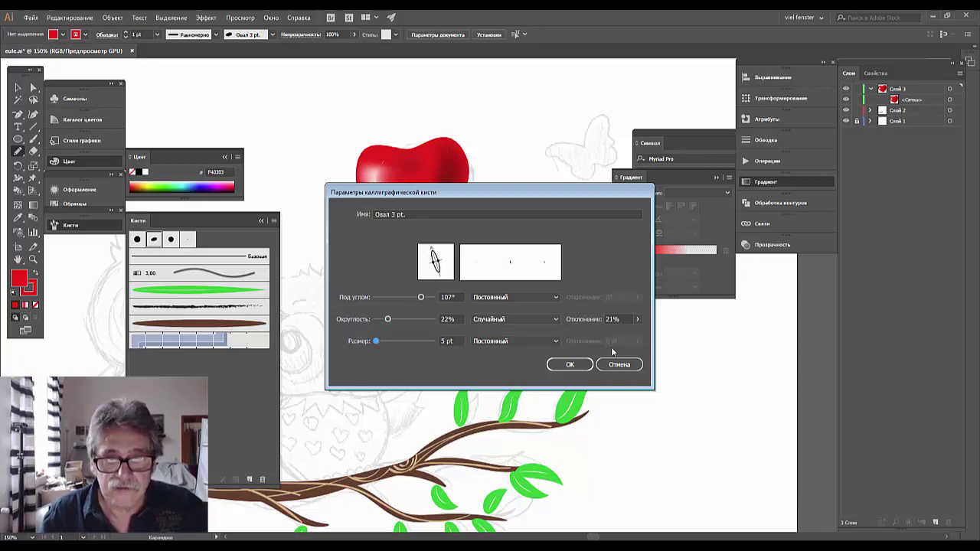
pyautogui.click(555, 341)
pyautogui.click(502, 375)
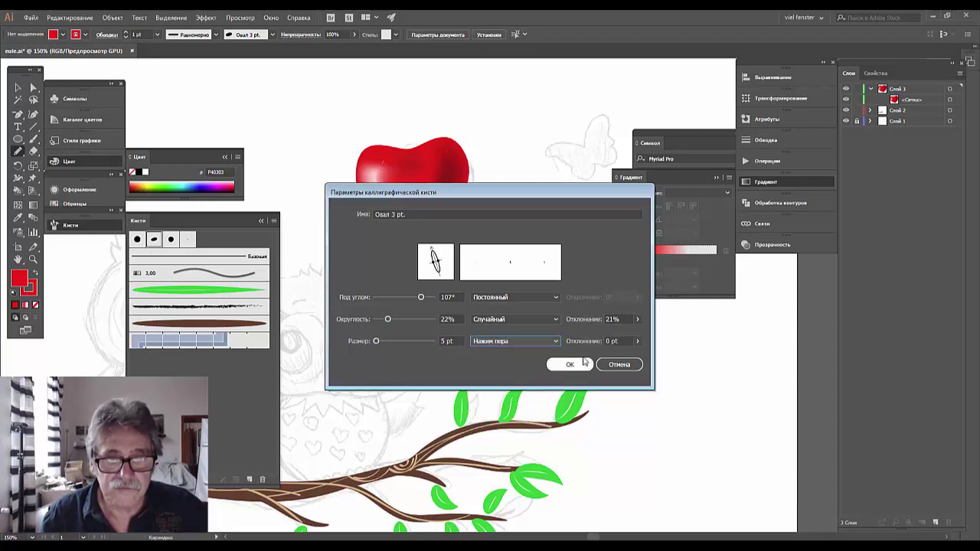
pyautogui.click(636, 341)
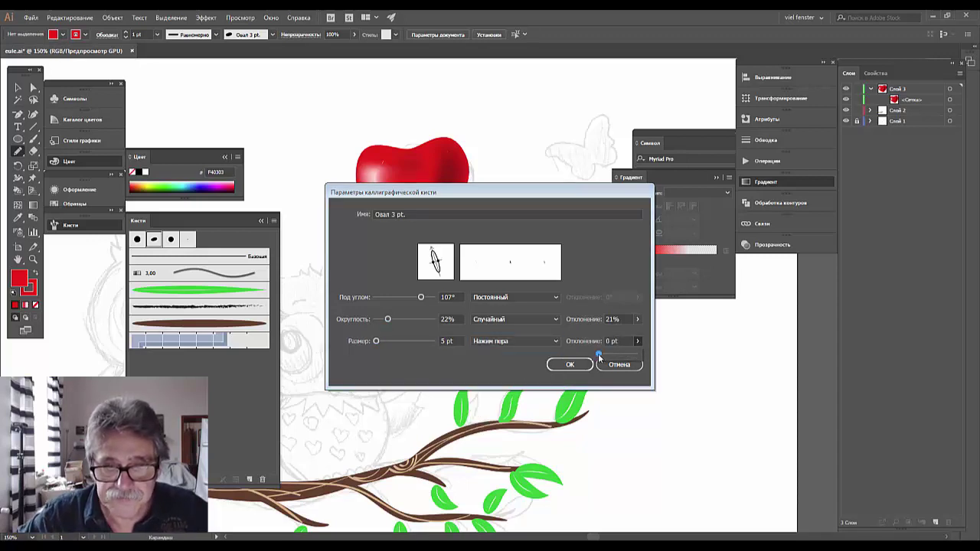
pyautogui.moveTo(598, 354); pyautogui.dragTo(730, 378)
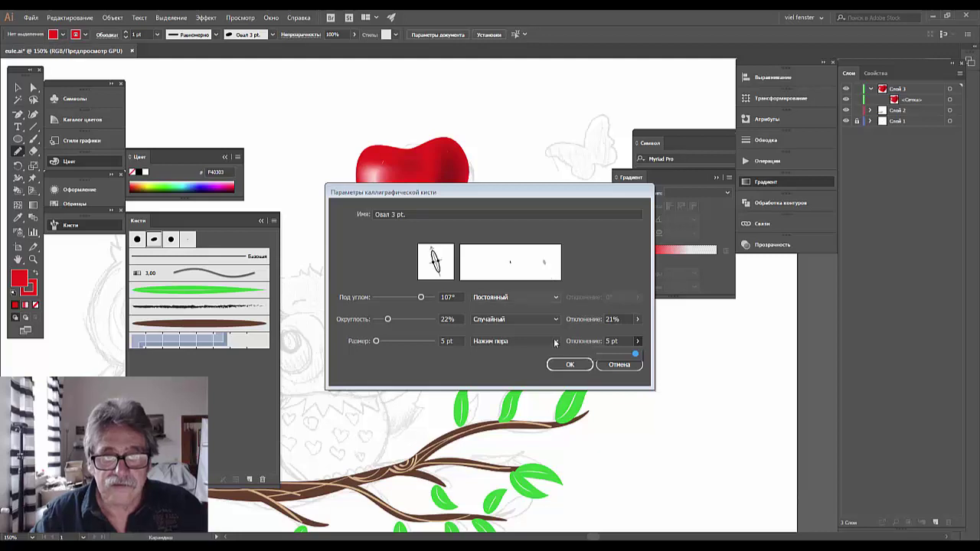
pyautogui.click(569, 364)
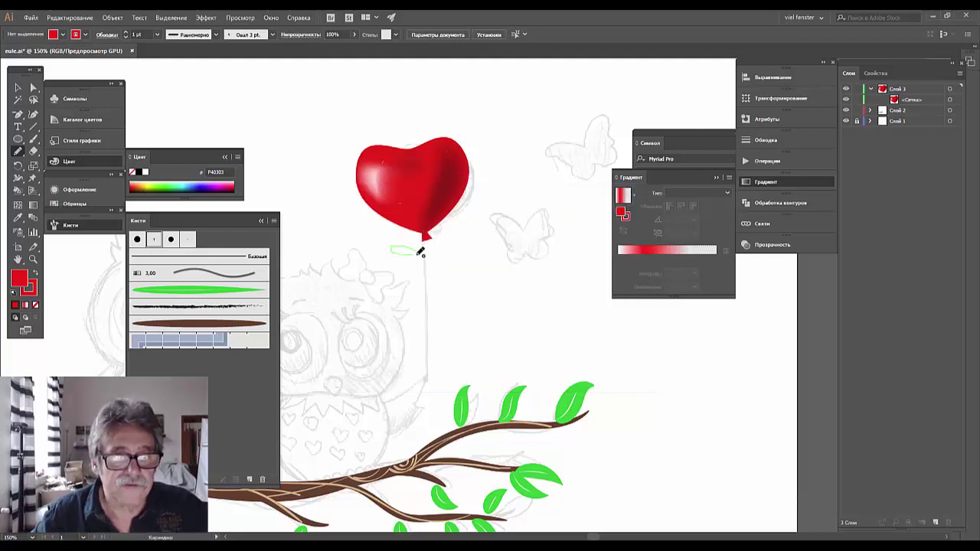
# Step: Draw a small loop below the balloon and give it the rounded brush
pyautogui.moveTo(419, 252); pyautogui.dragTo(422, 252)
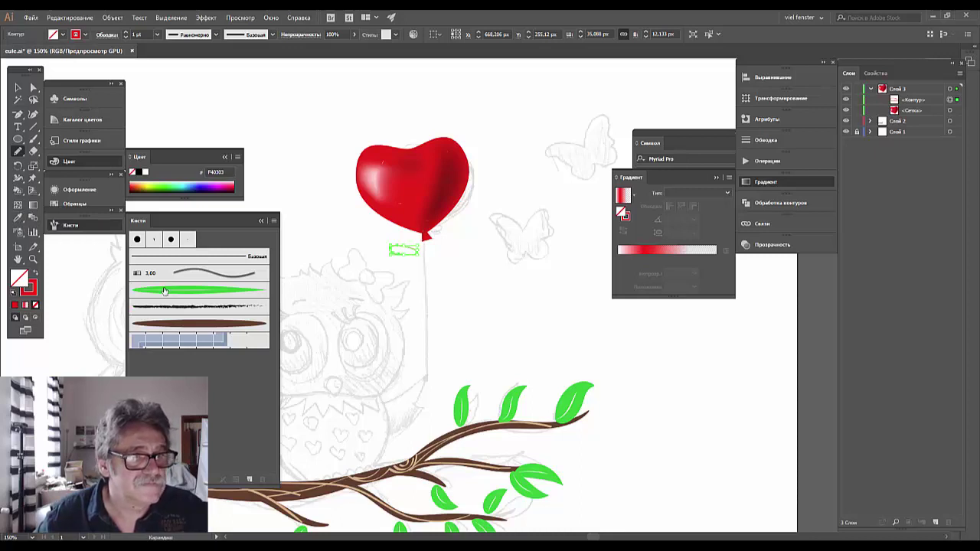
pyautogui.click(154, 240)
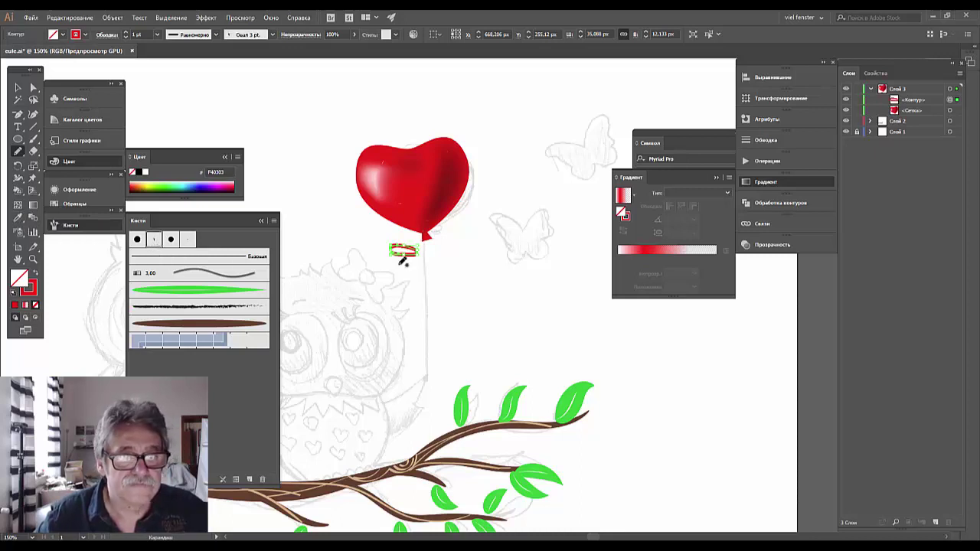
pyautogui.click(185, 240)
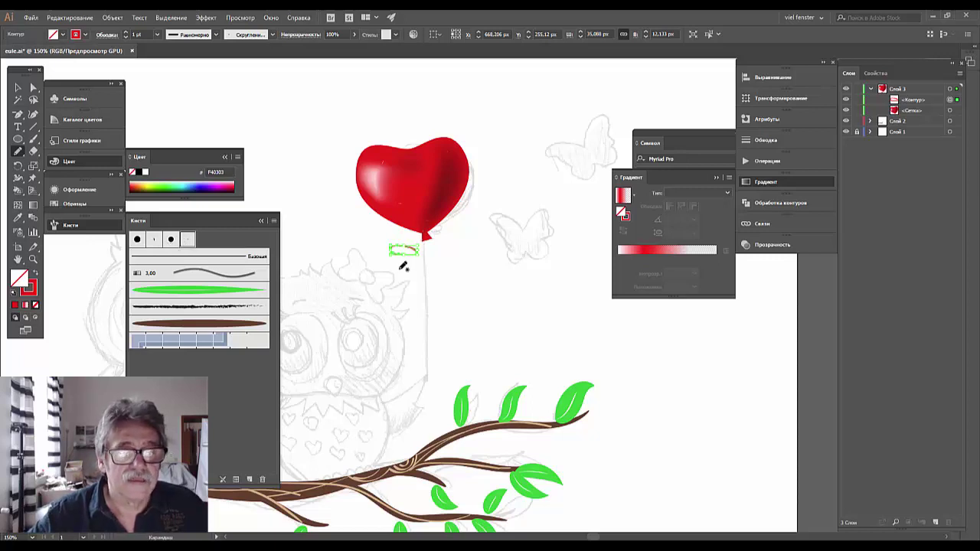
pyautogui.hotkey('ctrl', '+')
pyautogui.hotkey('ctrl', '+')
pyautogui.hotkey('ctrl', '+')
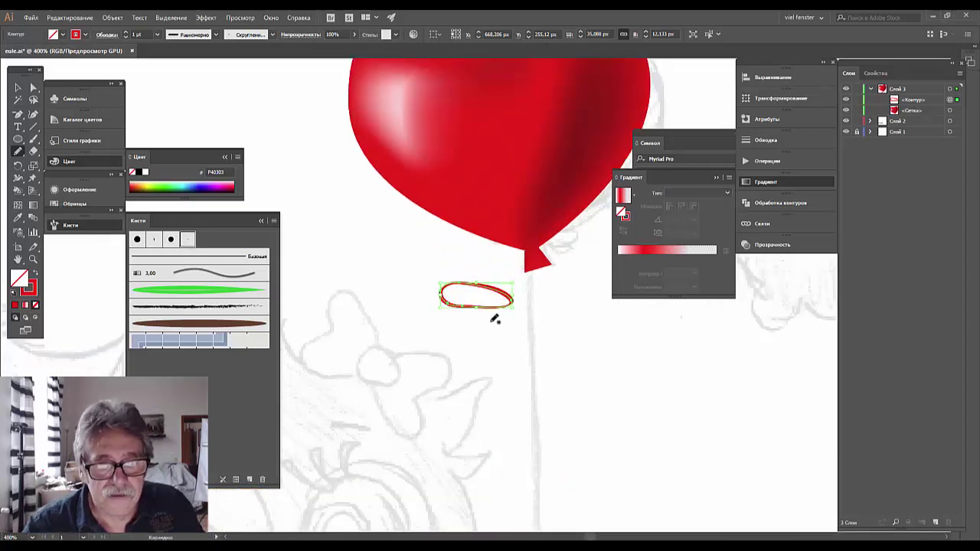
pyautogui.click(18, 87)
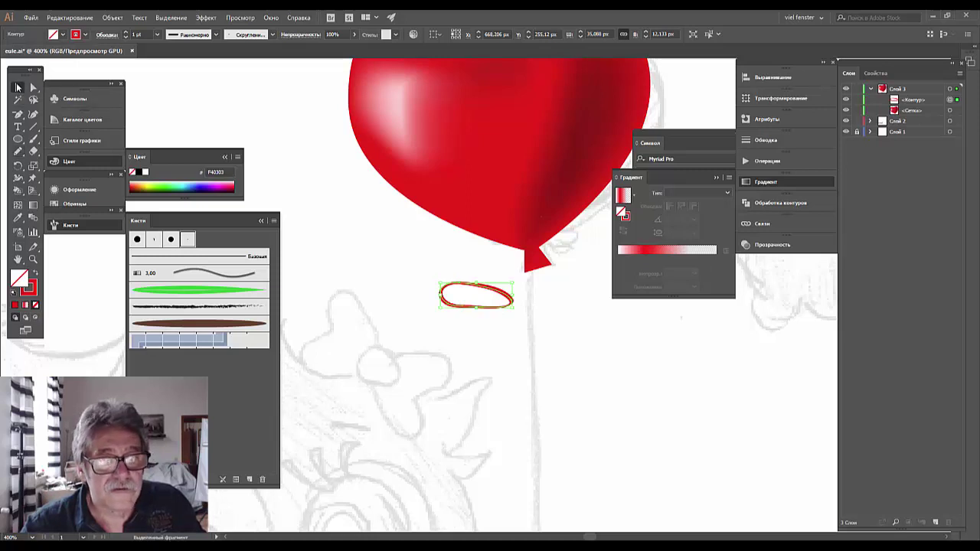
pyautogui.click(467, 332)
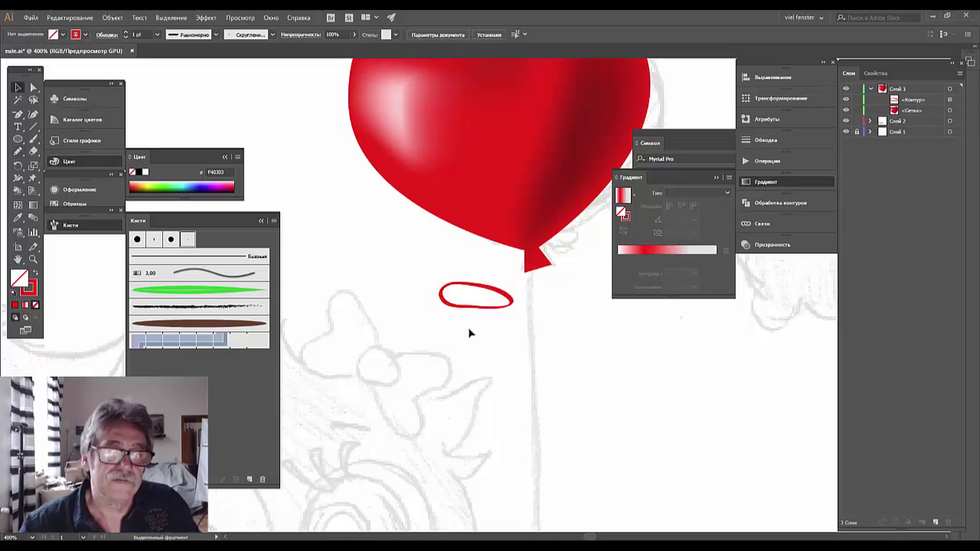
pyautogui.press('a')
pyautogui.hotkey('ctrl', 'z')
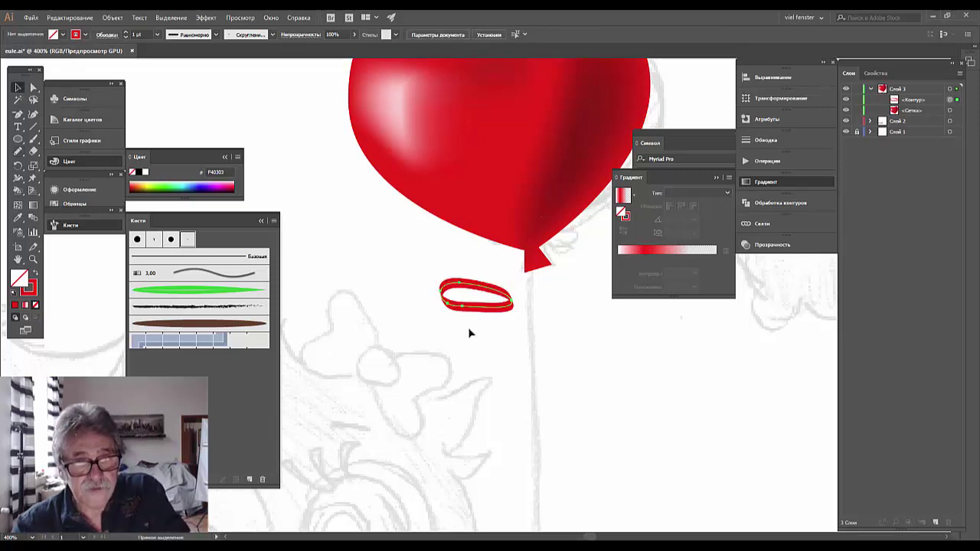
pyautogui.hotkey('ctrl', 'z')
pyautogui.press('v')
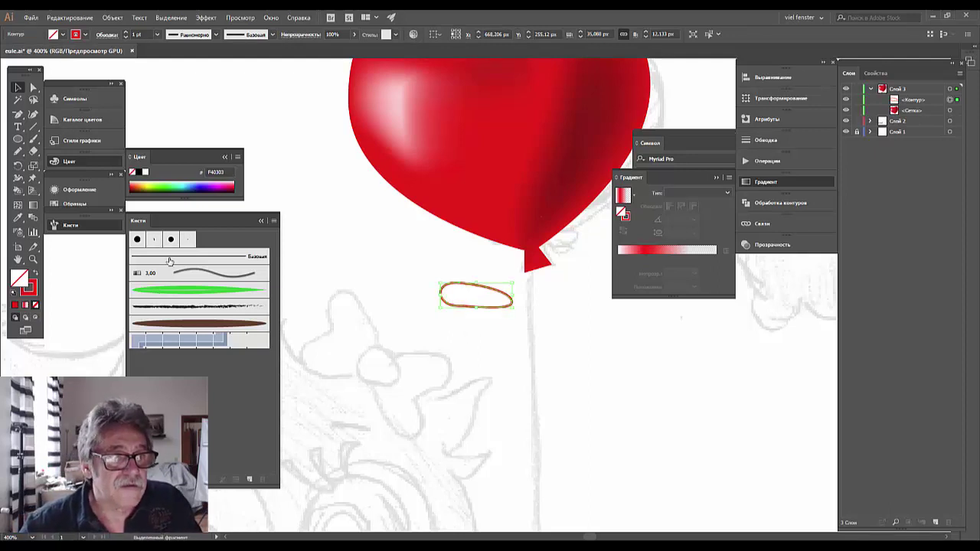
pyautogui.click(187, 241)
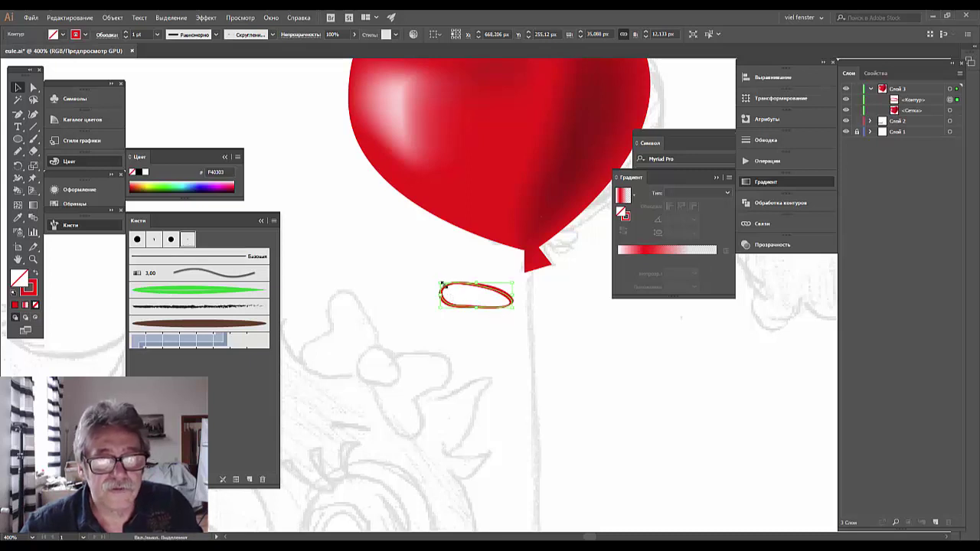
# Step: Shrink the loop slightly and move it up onto the balloon's knot
pyautogui.moveTo(441, 284)
pyautogui.mouseDown()
pyautogui.moveTo(505, 302)
pyautogui.moveTo(502, 292)
pyautogui.mouseUp()
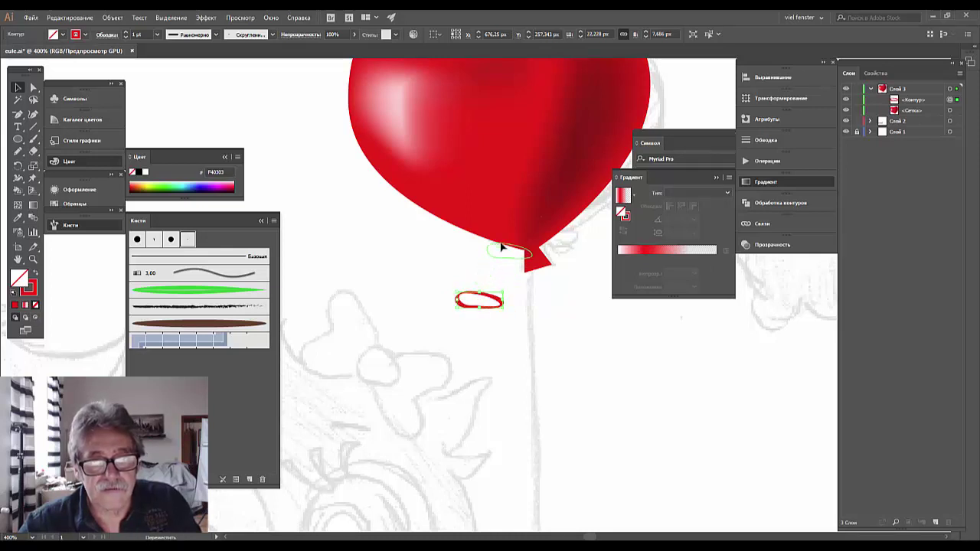
pyautogui.moveTo(497, 249); pyautogui.dragTo(496, 251)
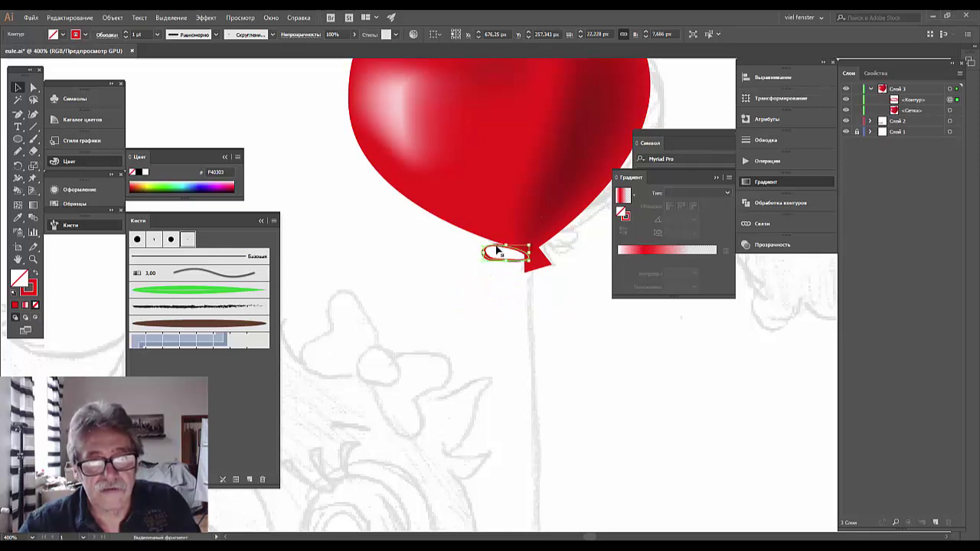
pyautogui.click(503, 315)
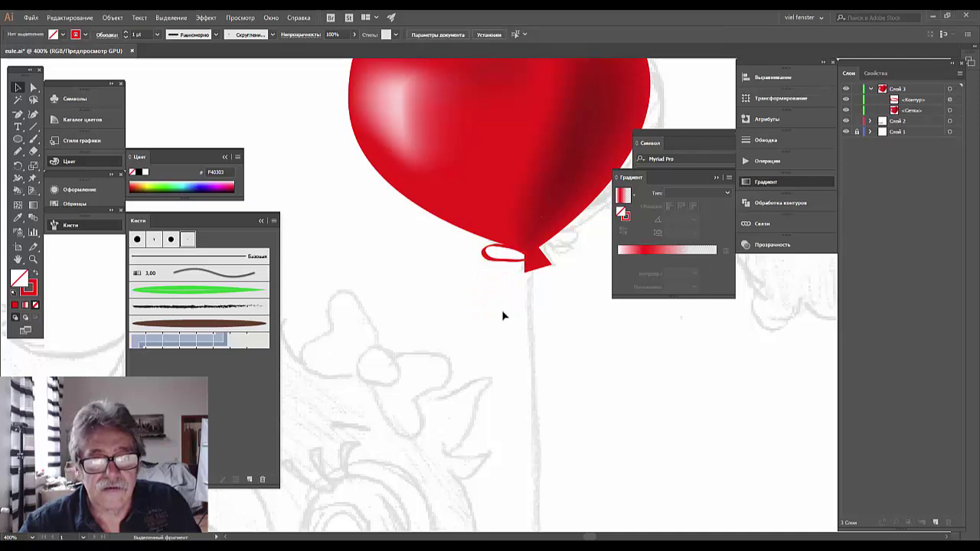
pyautogui.click(494, 253)
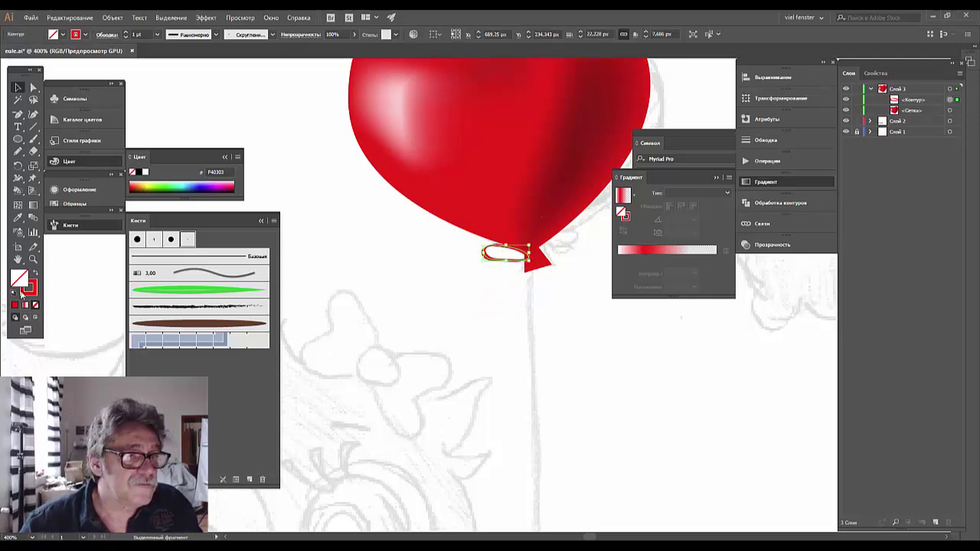
# Step: Set the stroke to dark red, paint a short test stroke left of the knot, and undo it
pyautogui.doubleClick(28, 289)
pyautogui.click(785, 217)
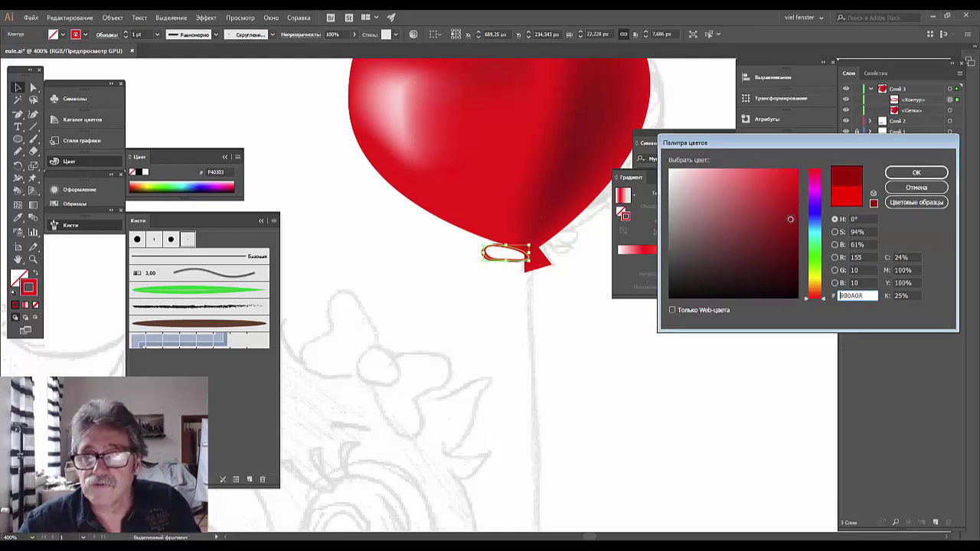
pyautogui.click(899, 173)
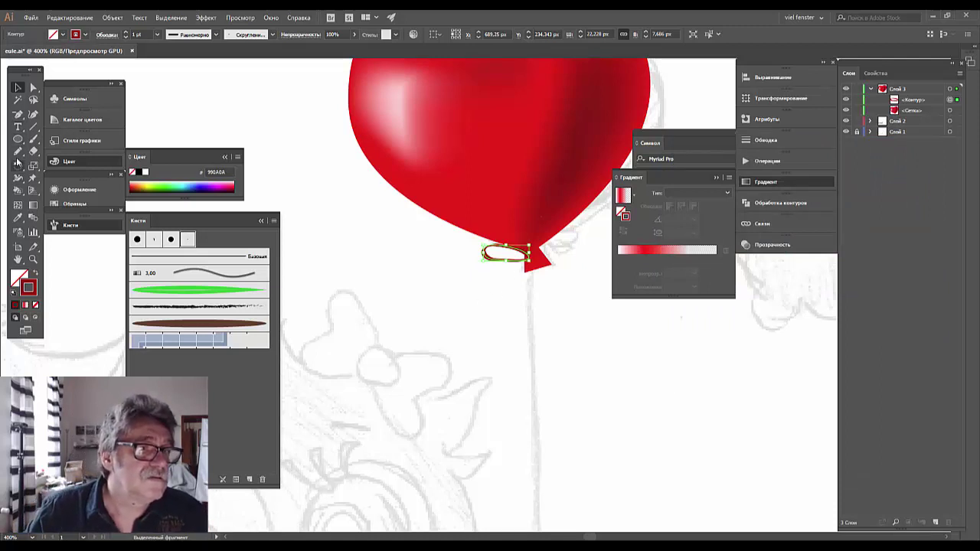
pyautogui.click(33, 140)
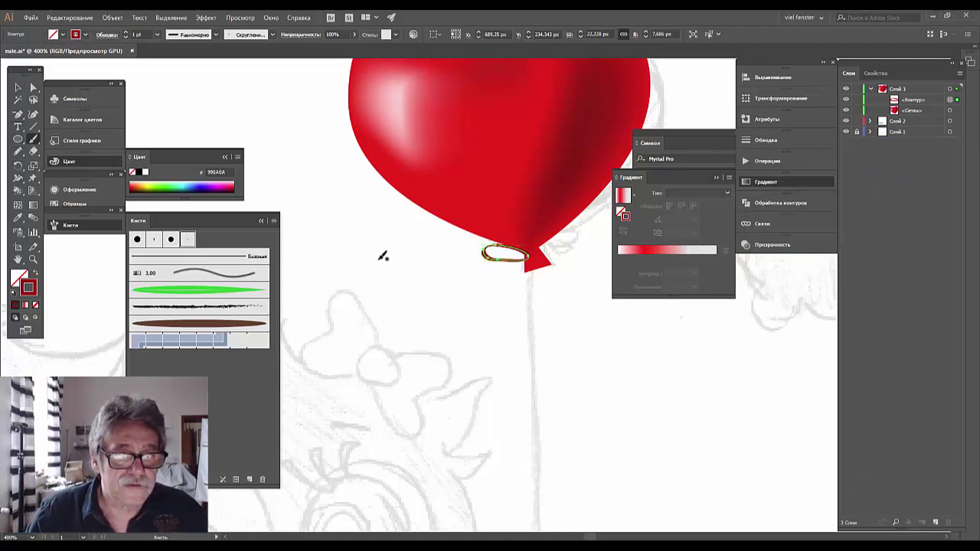
pyautogui.moveTo(380, 257)
pyautogui.mouseDown()
pyautogui.moveTo(414, 253)
pyautogui.moveTo(381, 257)
pyautogui.mouseUp()
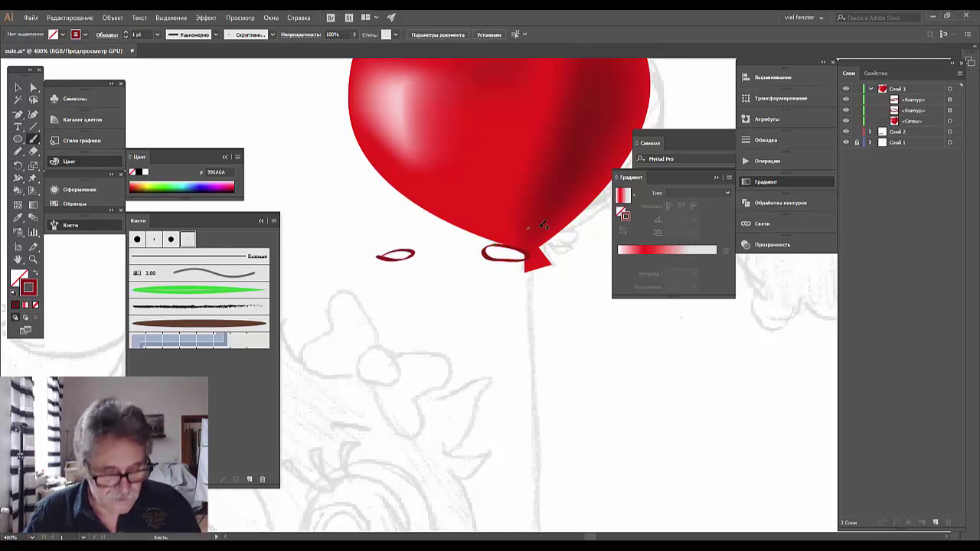
pyautogui.hotkey('ctrl', 'z')
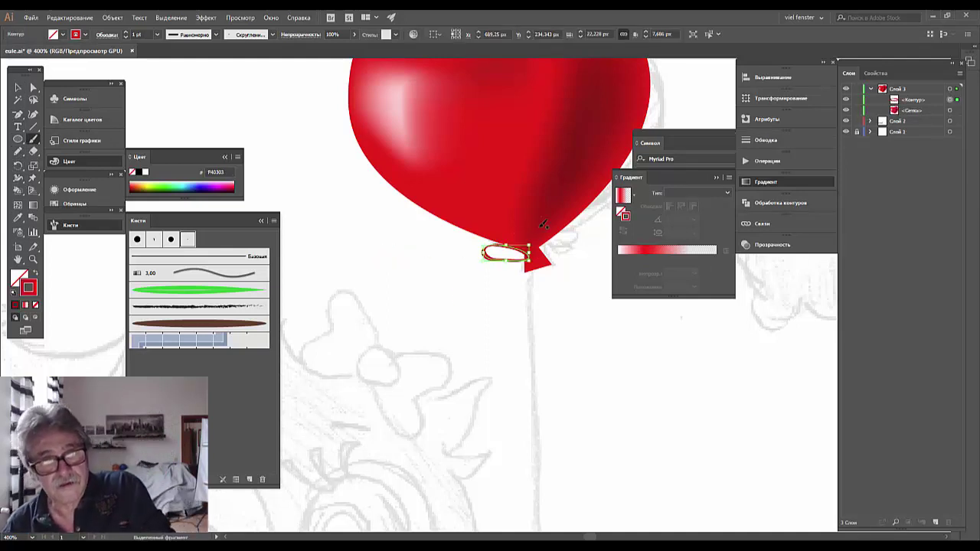
pyautogui.hotkey('ctrl', 'z')
pyautogui.hotkey('ctrl', 'z')
pyautogui.hotkey('ctrl', 'z')
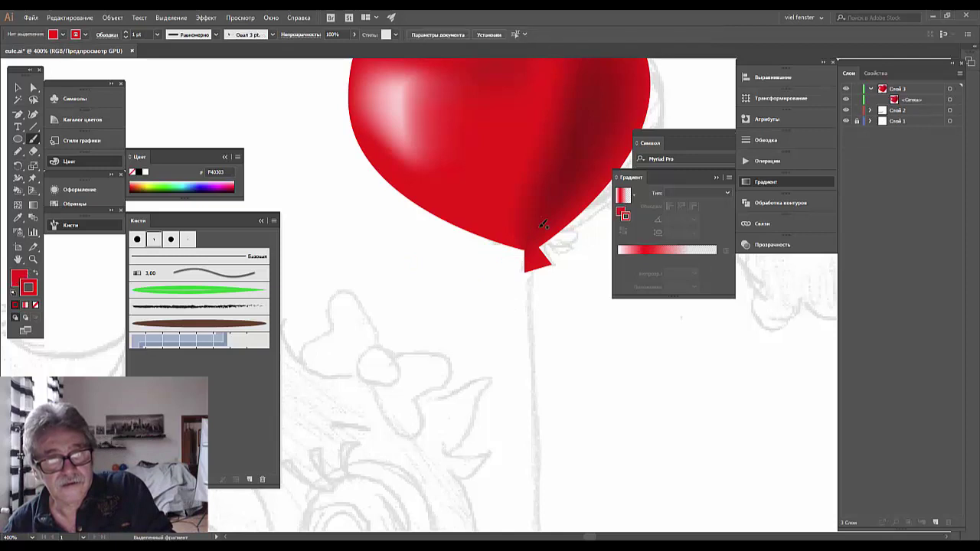
# Step: Set the colour to dark red A30404 and paint a lip-shaped stroke left of the knot
pyautogui.doubleClick(29, 290)
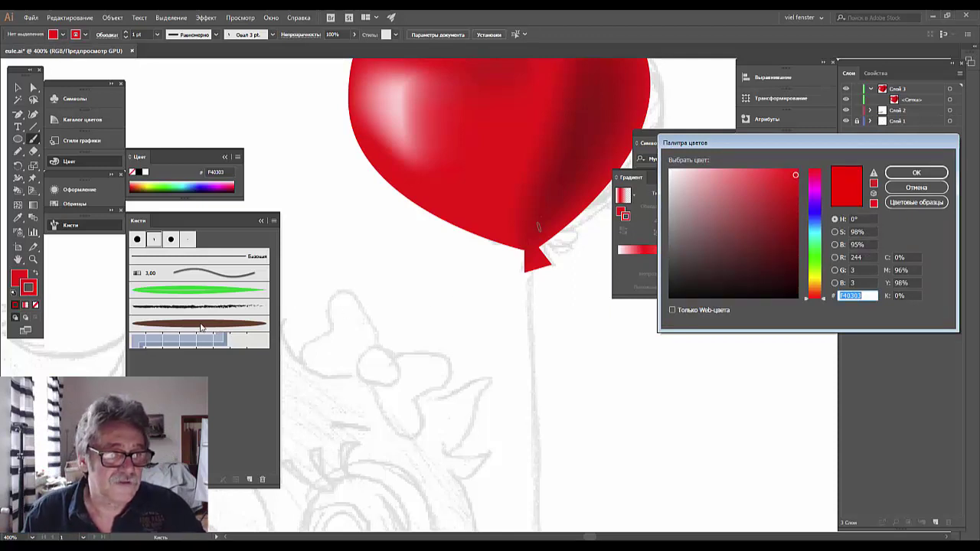
pyautogui.click(796, 218)
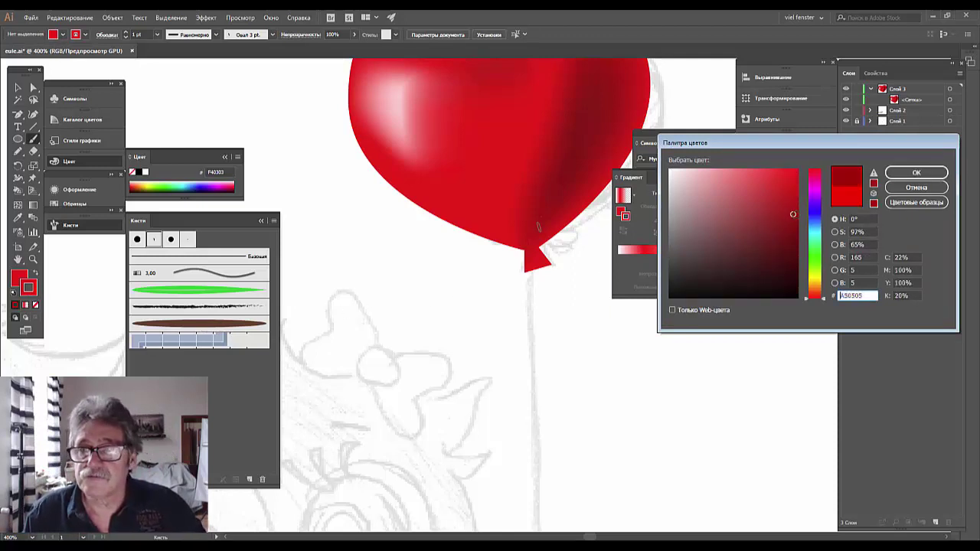
pyautogui.click(918, 173)
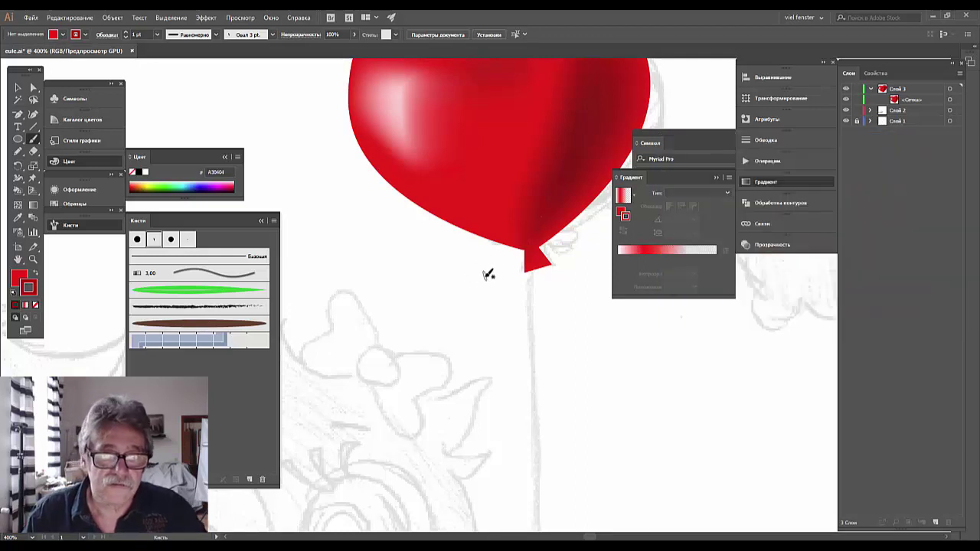
pyautogui.moveTo(481, 270)
pyautogui.mouseDown()
pyautogui.moveTo(438, 270)
pyautogui.moveTo(493, 270)
pyautogui.mouseUp()
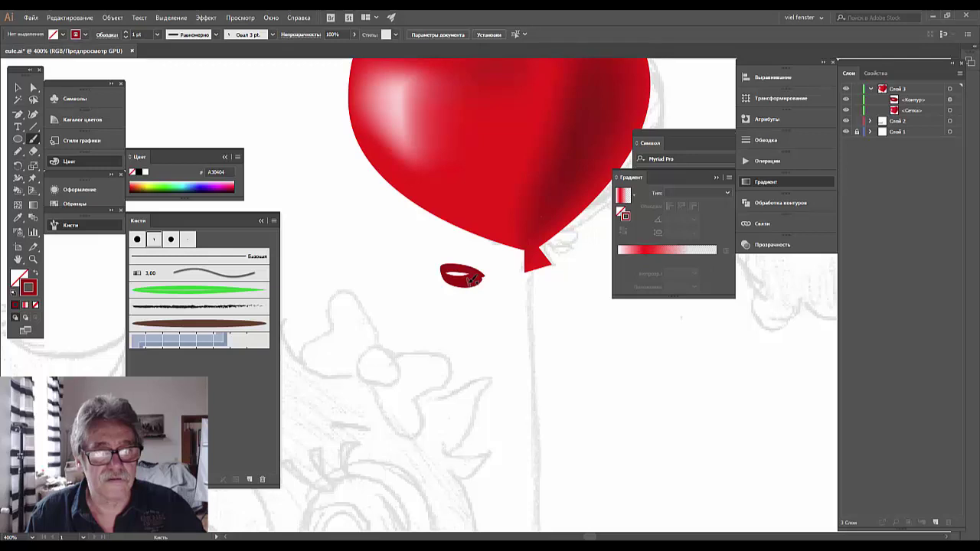
# Step: Narrow the brown art brush width to 56%
pyautogui.doubleClick(214, 324)
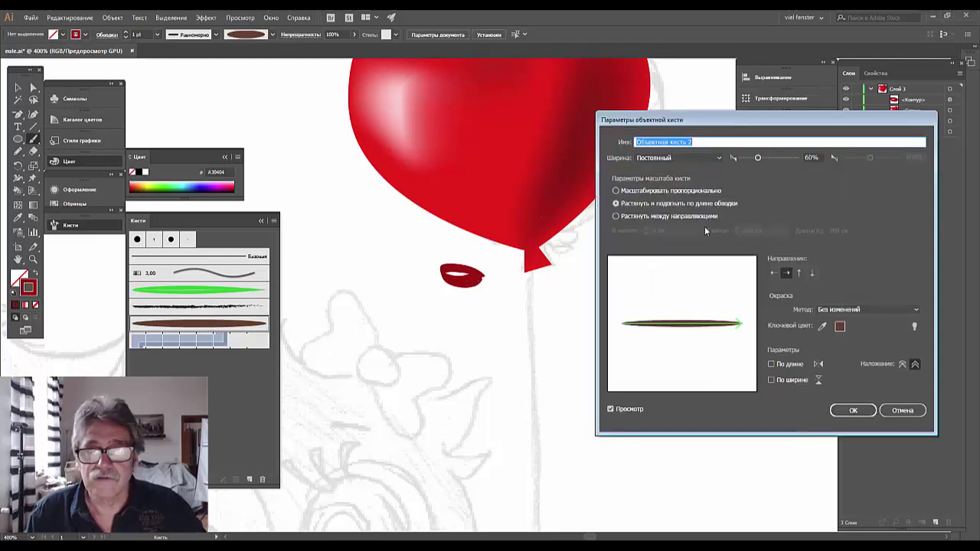
pyautogui.click(755, 159)
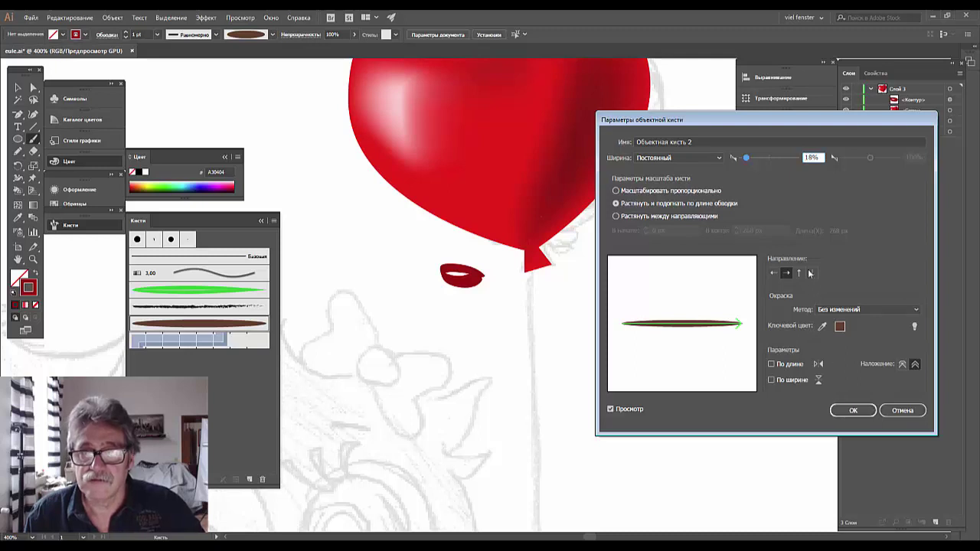
pyautogui.click(839, 411)
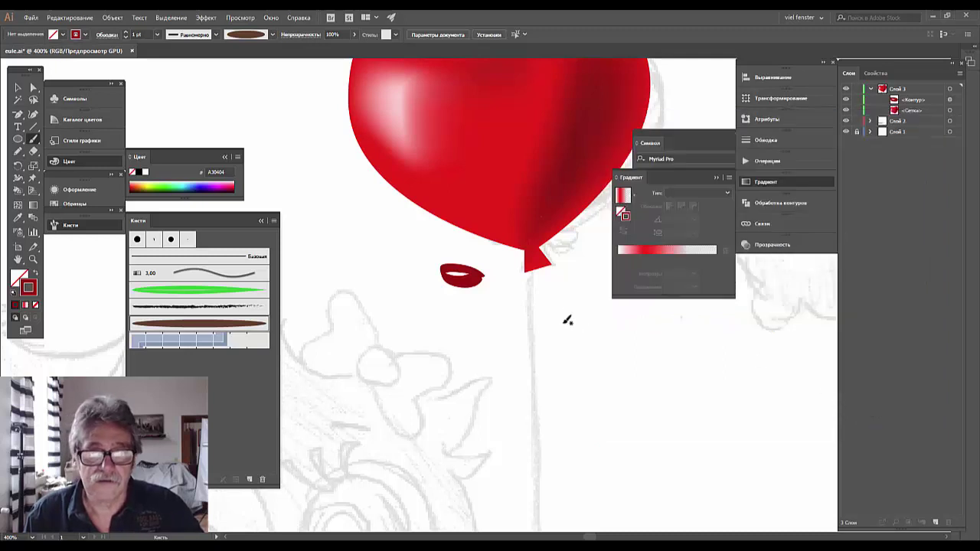
# Step: Paint two practice brown loops, then move and delete the red lips shape
pyautogui.moveTo(404, 252); pyautogui.dragTo(404, 255)
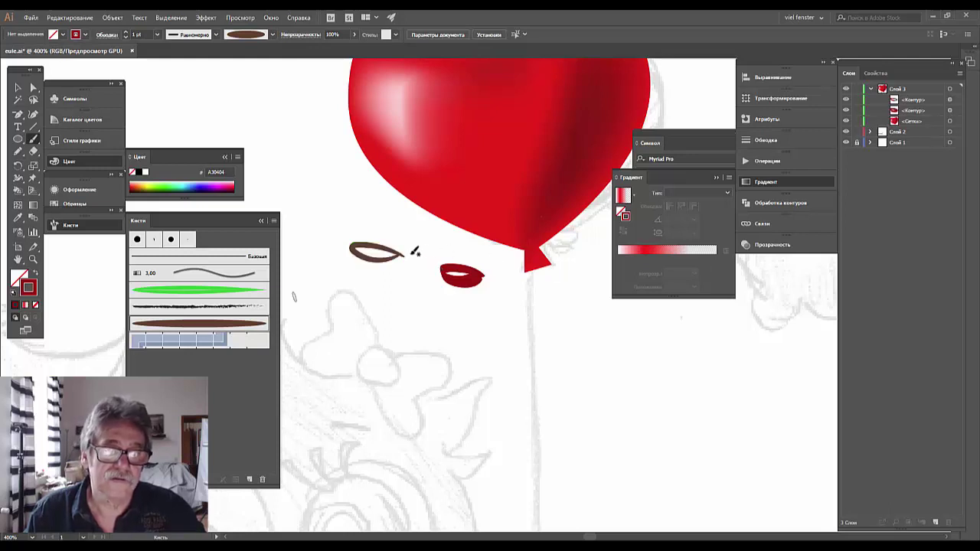
pyautogui.moveTo(442, 253); pyautogui.dragTo(454, 249)
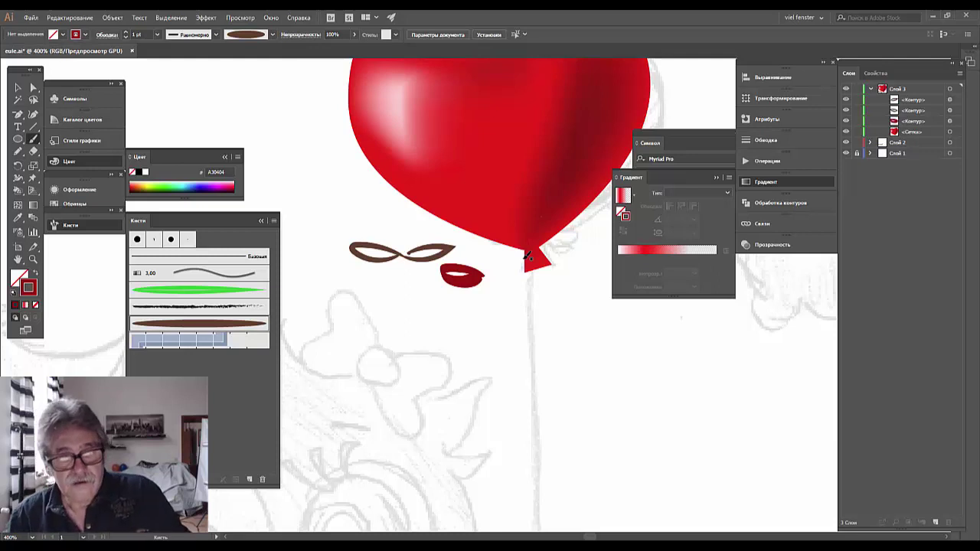
pyautogui.click(18, 87)
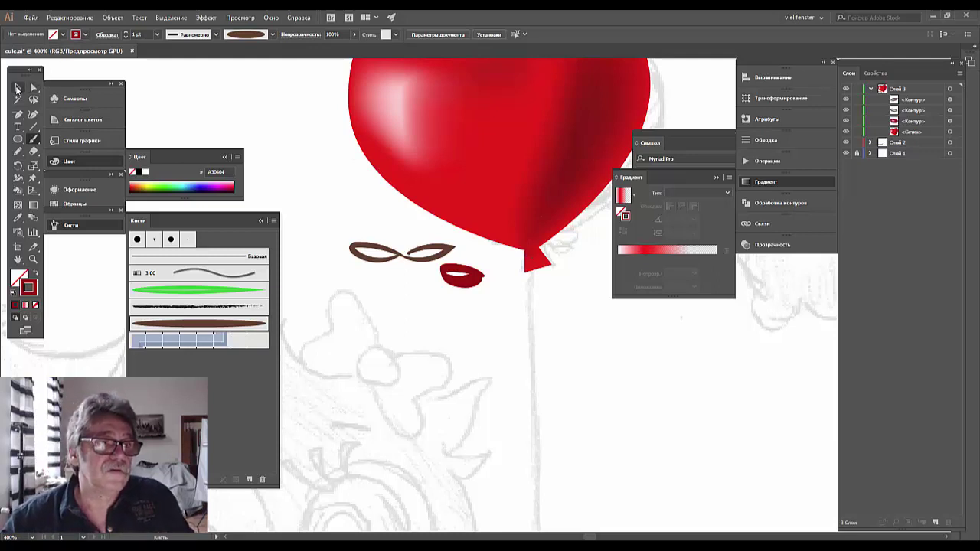
pyautogui.click(473, 276)
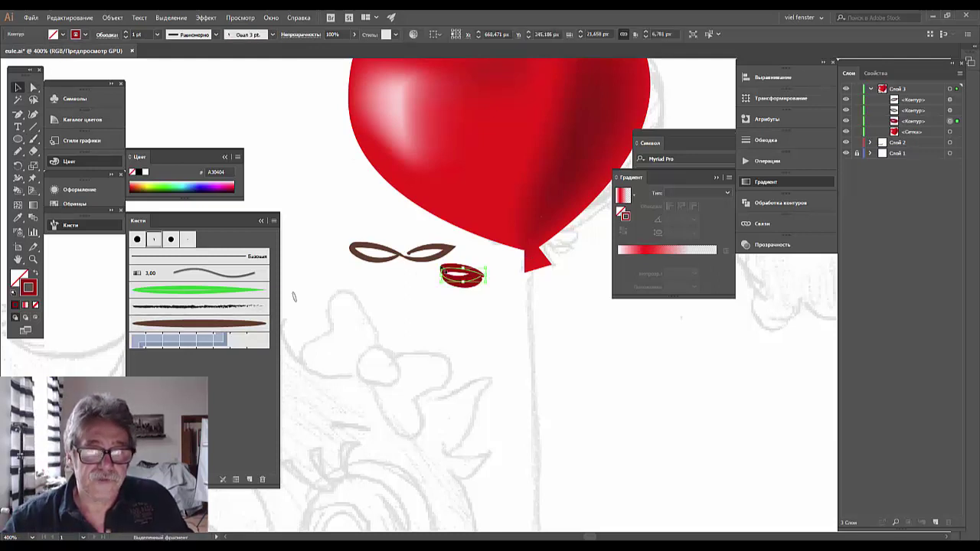
pyautogui.moveTo(467, 276); pyautogui.dragTo(383, 262)
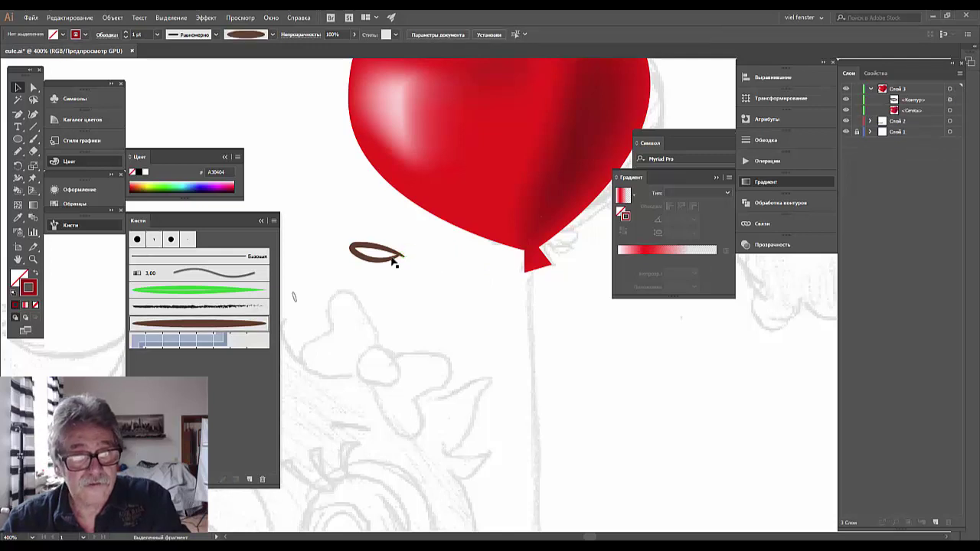
pyautogui.press('Delete')
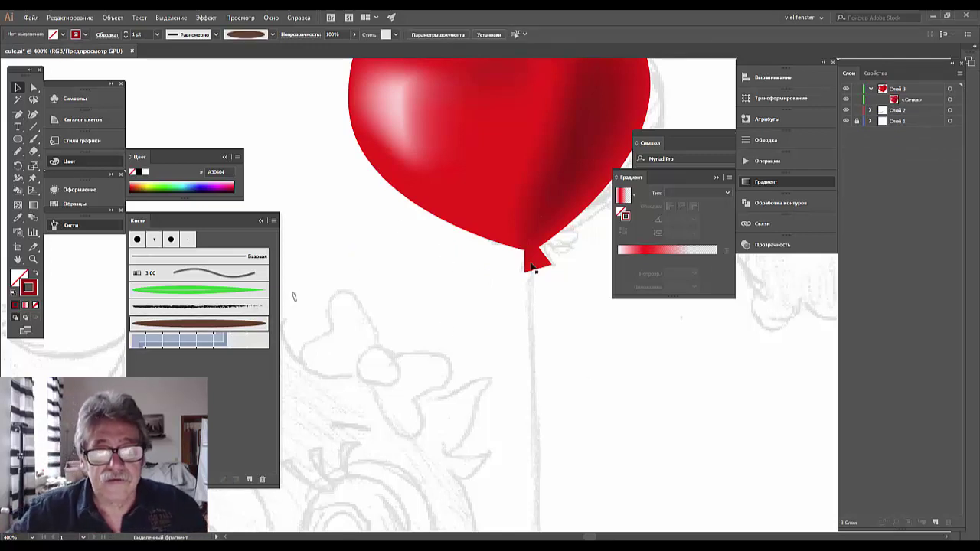
# Step: Paint the left and right brown bow loops at the balloon's knot
pyautogui.press('b')
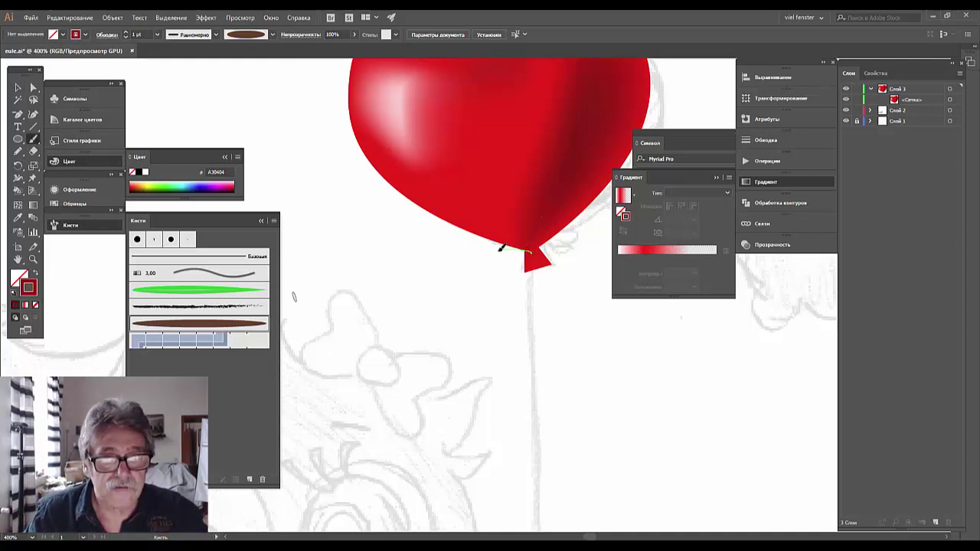
pyautogui.moveTo(536, 250); pyautogui.dragTo(528, 254)
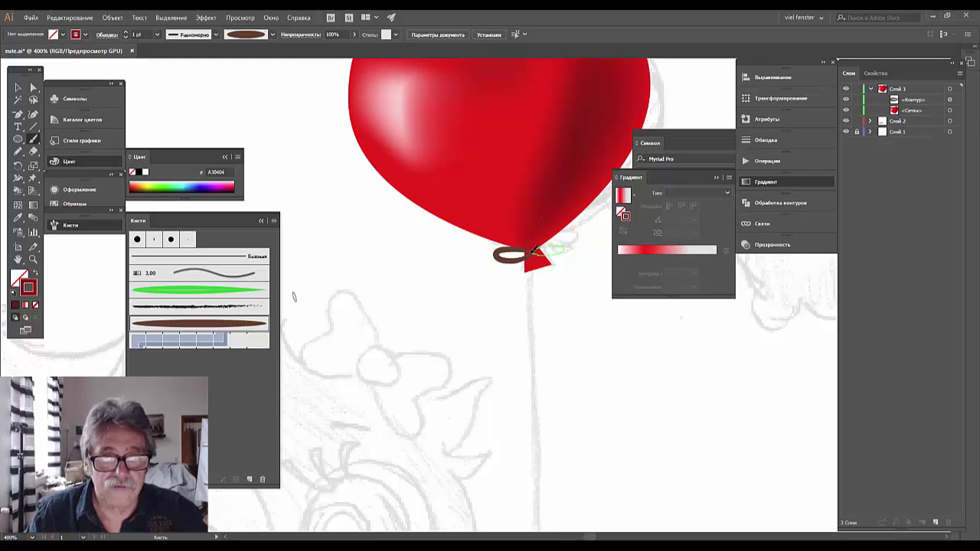
pyautogui.moveTo(533, 251); pyautogui.dragTo(572, 293)
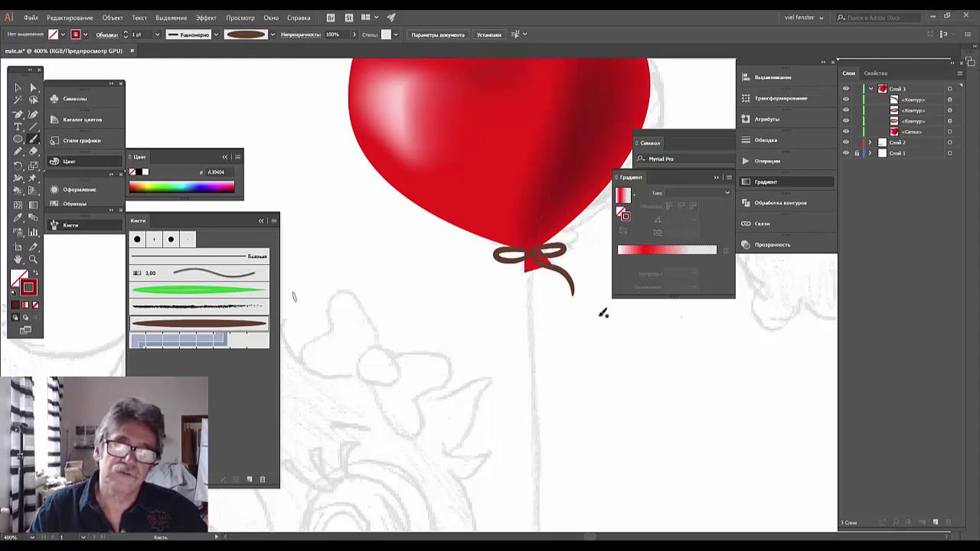
# Step: Paint a trial string stroke from the knot toward the branch, then undo it
pyautogui.hotkey('ctrl', '-')
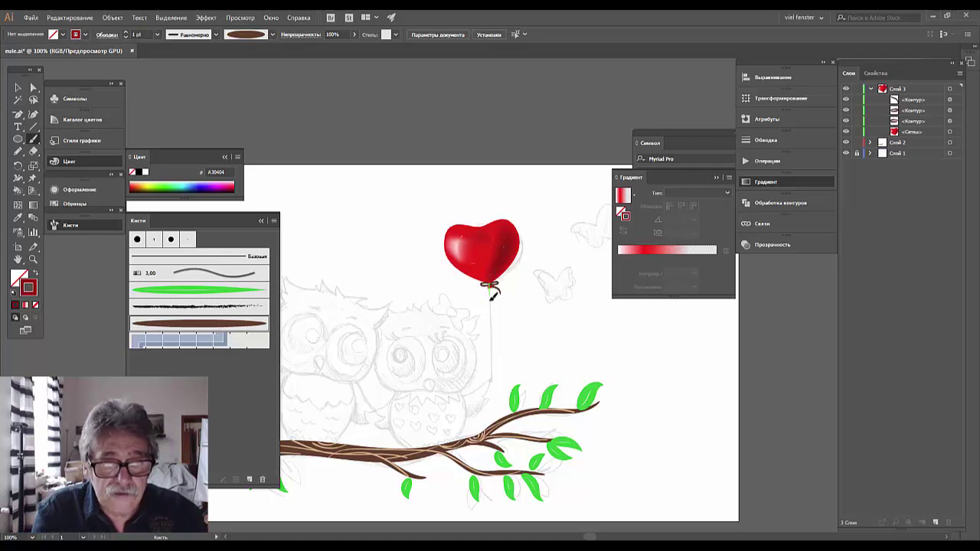
pyautogui.moveTo(491, 295); pyautogui.dragTo(492, 380)
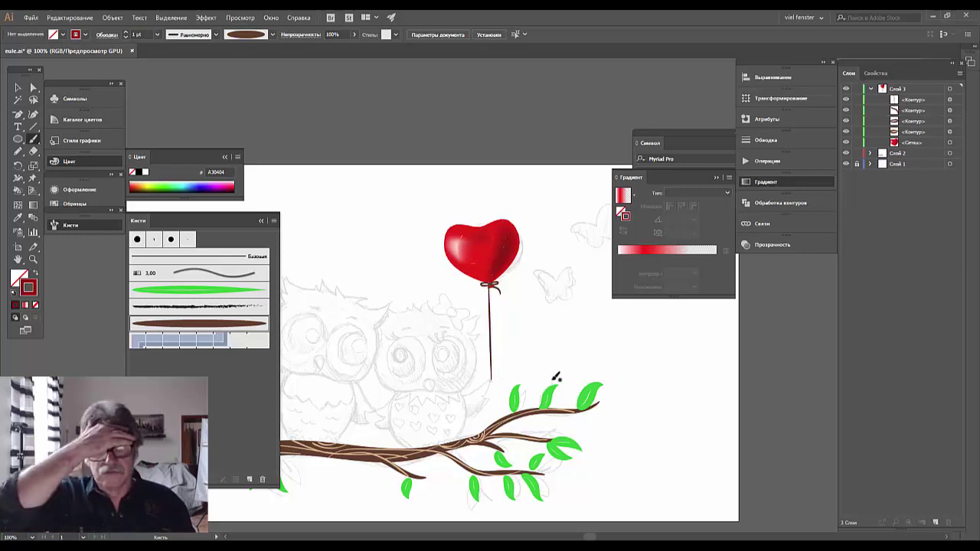
pyautogui.hotkey('ctrl', '+')
pyautogui.hotkey('ctrl', '+')
pyautogui.hotkey('ctrl', '+')
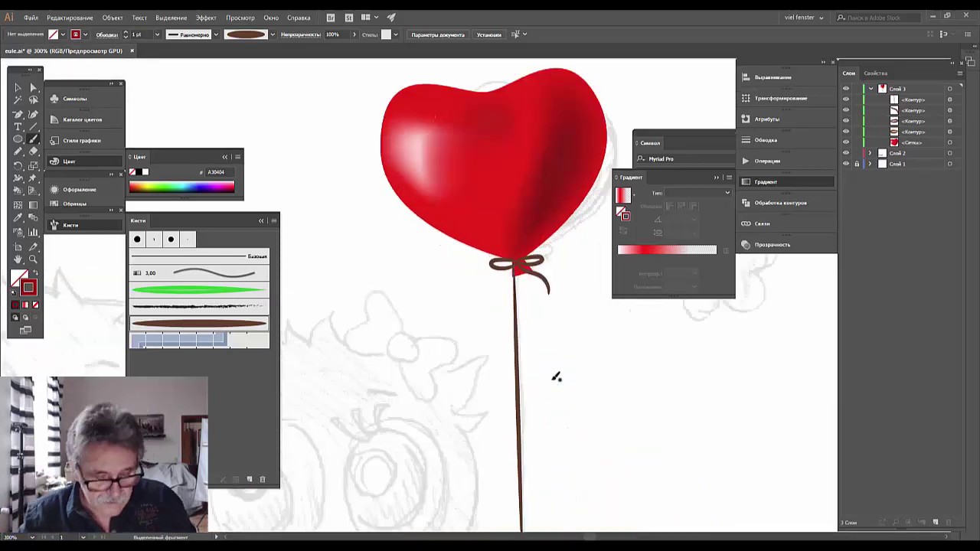
pyautogui.hotkey('ctrl', 'z')
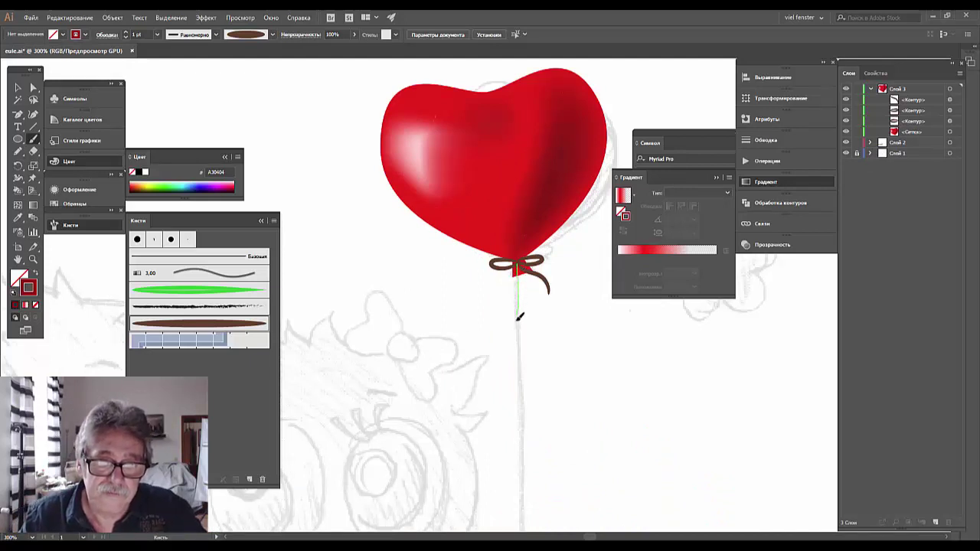
# Step: Repaint the thin brown string with the Paintbrush from the knot down toward the branch
pyautogui.moveTo(519, 315); pyautogui.dragTo(522, 375)
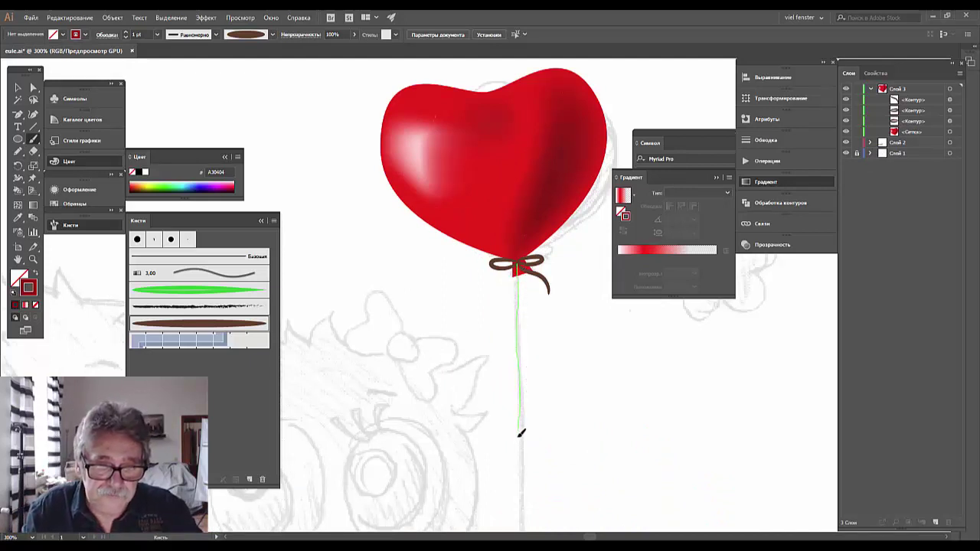
pyautogui.moveTo(520, 433); pyautogui.dragTo(524, 478)
pyautogui.moveTo(521, 534); pyautogui.dragTo(522, 534)
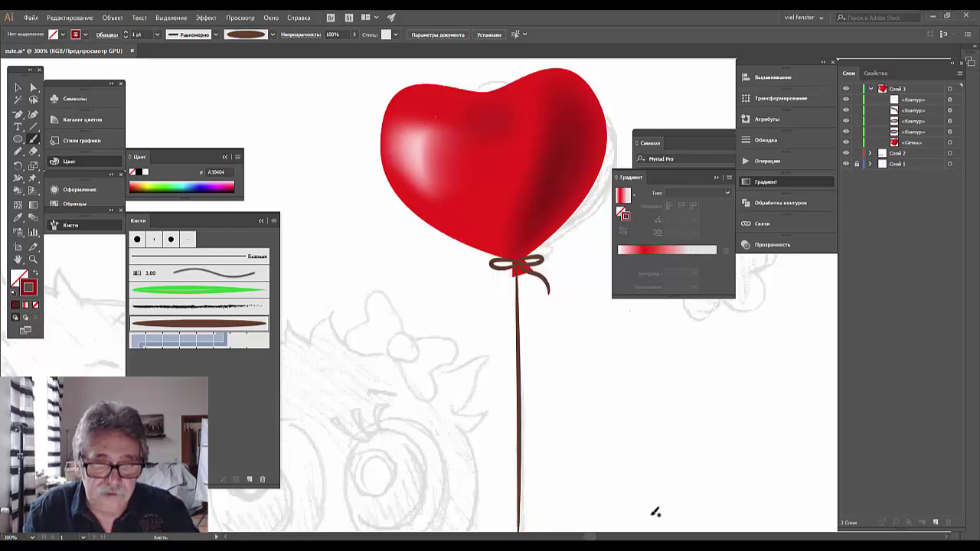
pyautogui.moveTo(652, 510); pyautogui.dragTo(638, 357)
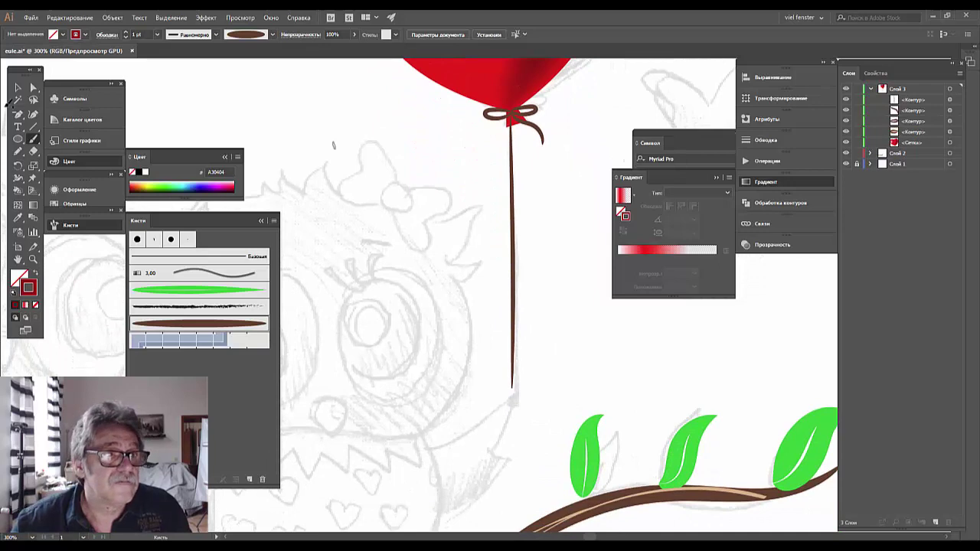
# Step: With Direct Selection, nudge the string's top up and lower its bottom anchor slightly
pyautogui.click(33, 87)
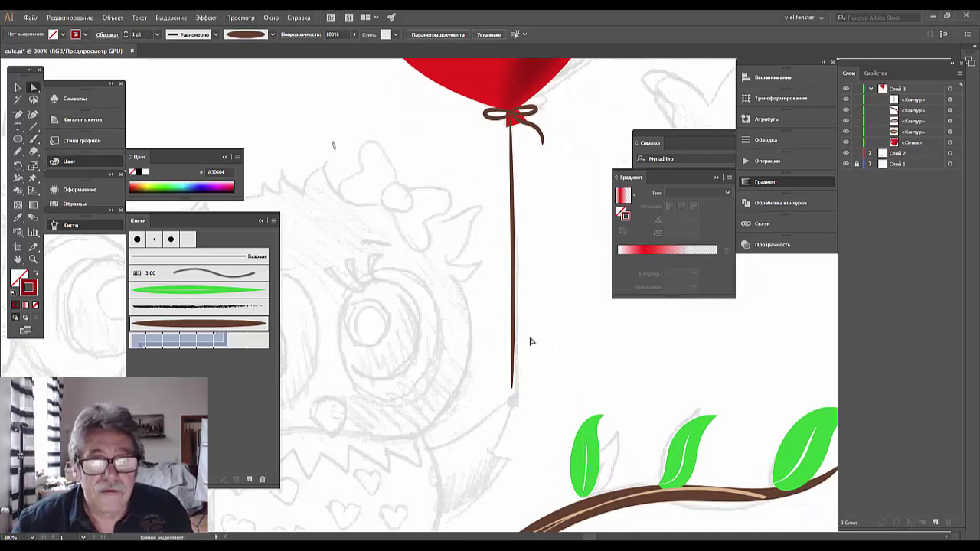
pyautogui.click(513, 321)
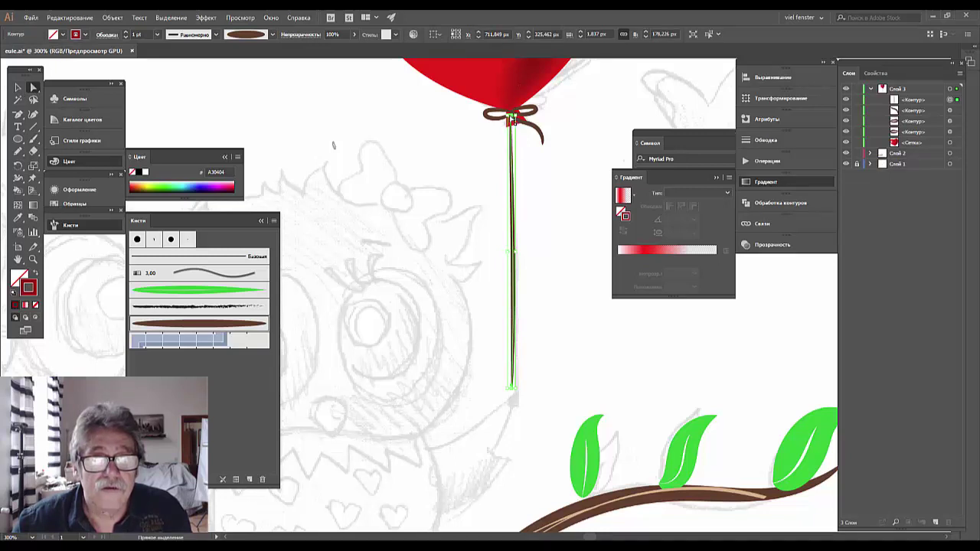
pyautogui.moveTo(512, 120); pyautogui.dragTo(515, 115)
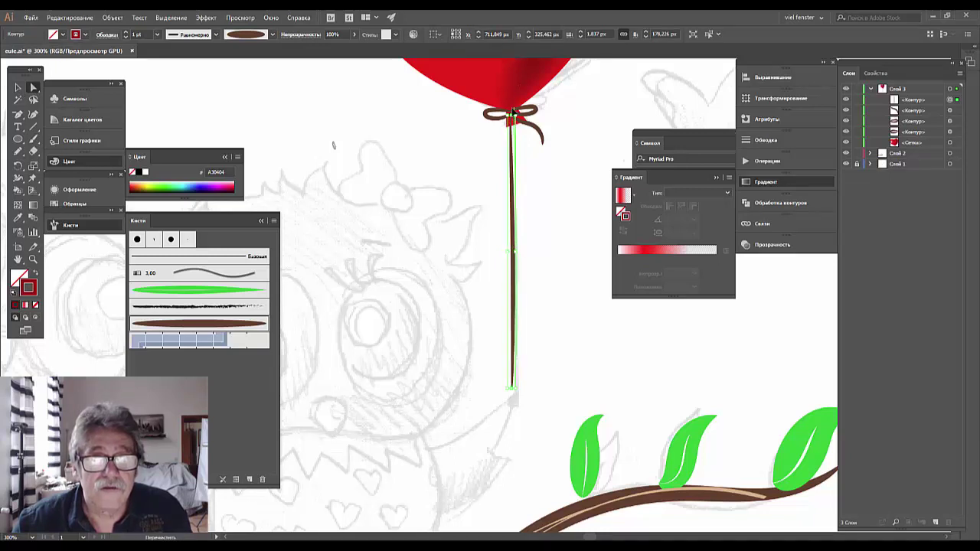
pyautogui.click(515, 391)
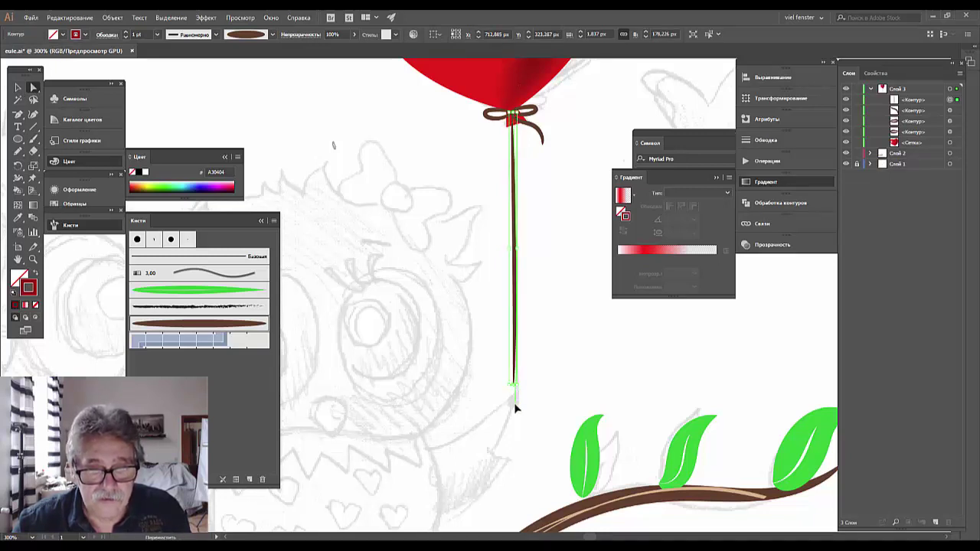
pyautogui.moveTo(515, 405); pyautogui.dragTo(515, 401)
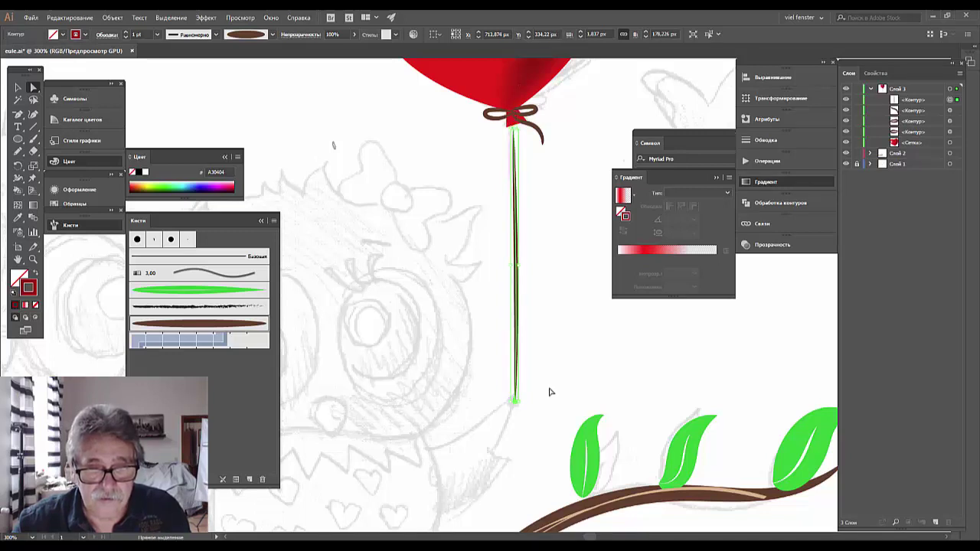
pyautogui.click(555, 384)
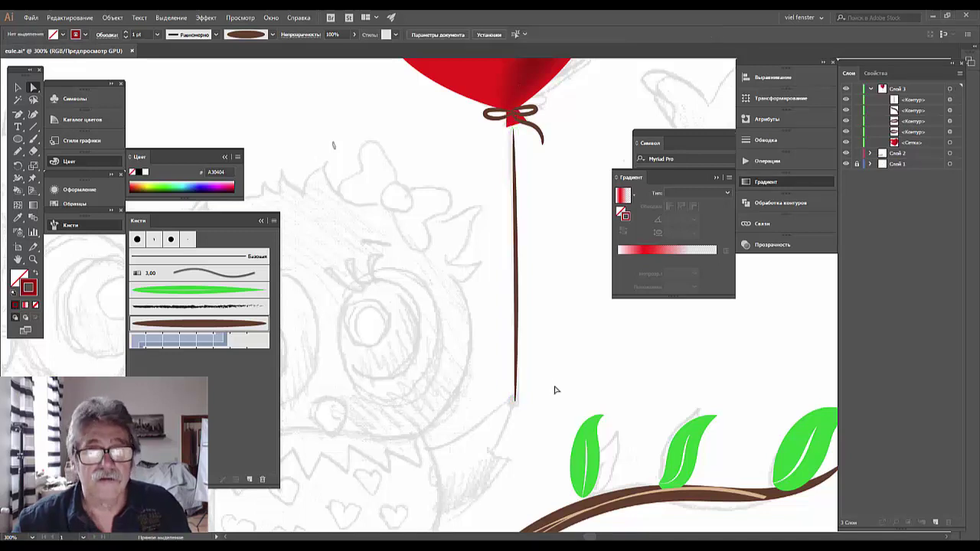
# Step: Pull the string's top end up into the bow, then deselect it
pyautogui.click(516, 312)
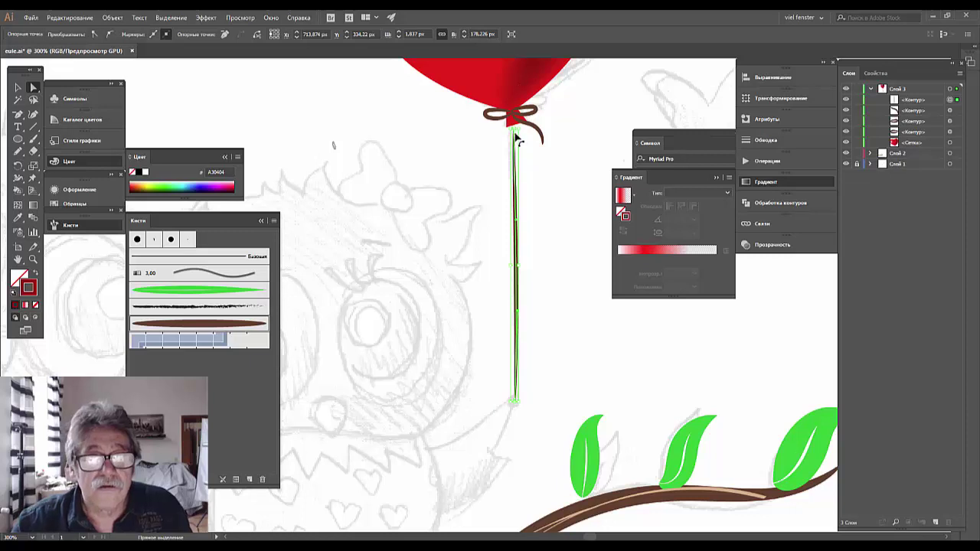
pyautogui.moveTo(517, 131); pyautogui.dragTo(511, 115)
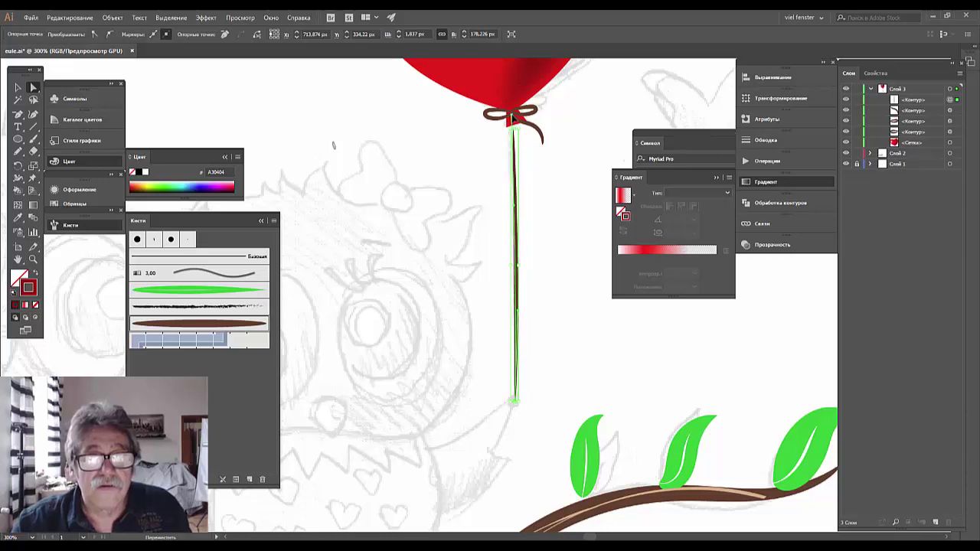
pyautogui.click(515, 173)
pyautogui.click(552, 261)
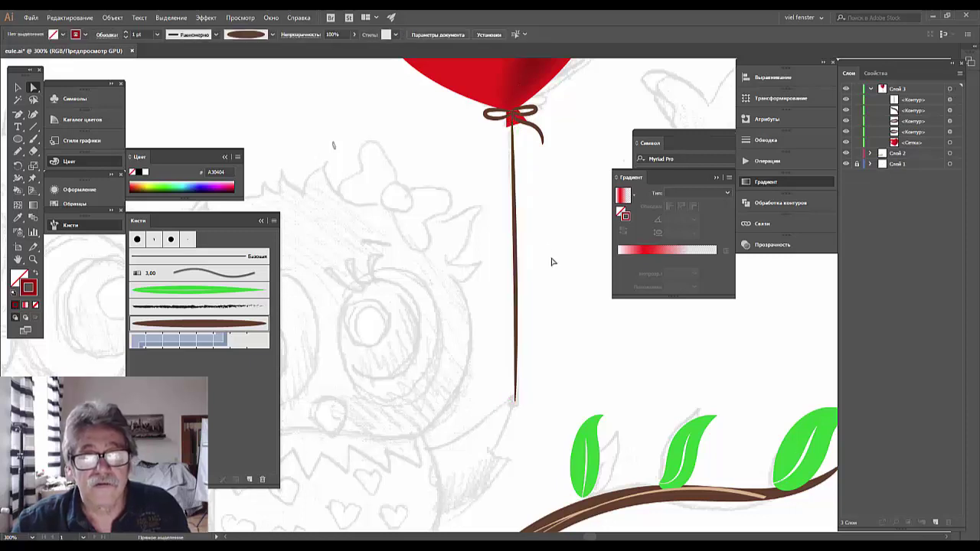
pyautogui.hotkey('ctrl', '-')
pyautogui.hotkey('ctrl', '-')
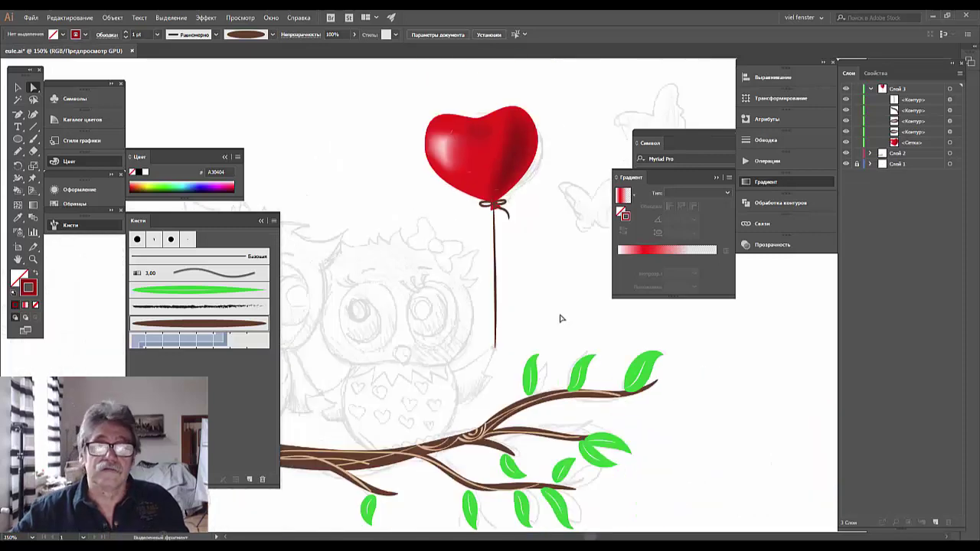
pyautogui.hotkey('ctrl', '-')
pyautogui.hotkey('ctrl', '-')
pyautogui.hotkey('ctrl', '-')
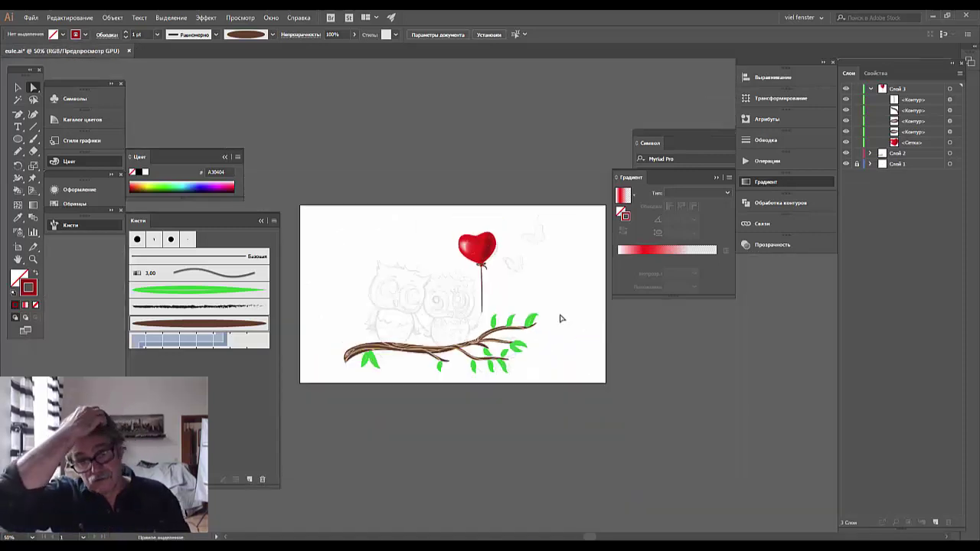